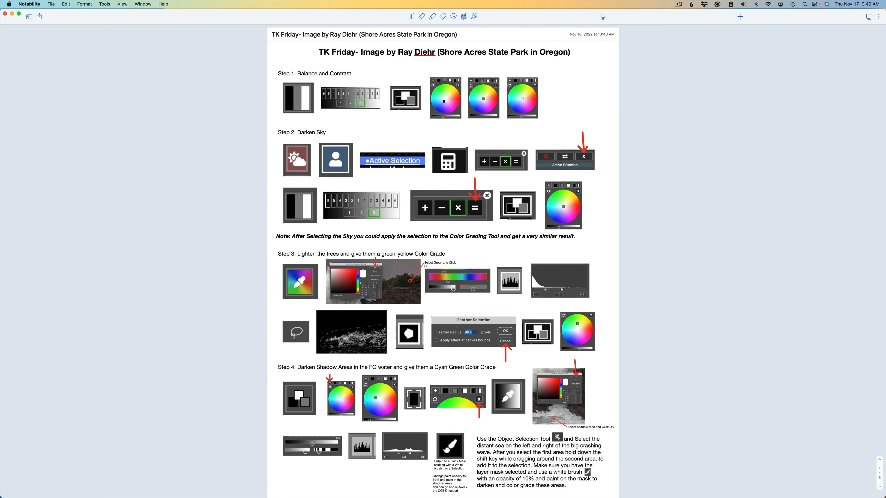
pyautogui.scroll(-1, 443, 261)
pyautogui.scroll(-1, 443, 261)
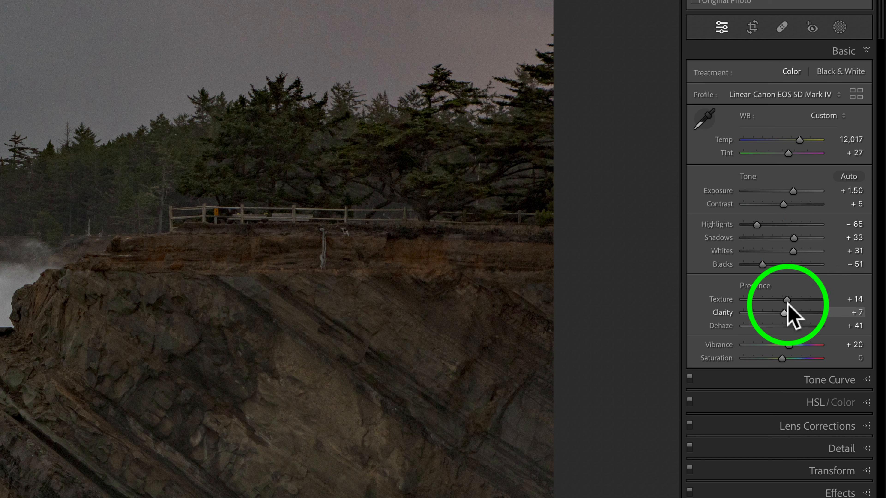
# - Review the photo's lens correction settings in Lightroom and return to the Basic adjustments
pyautogui.click(811, 427)
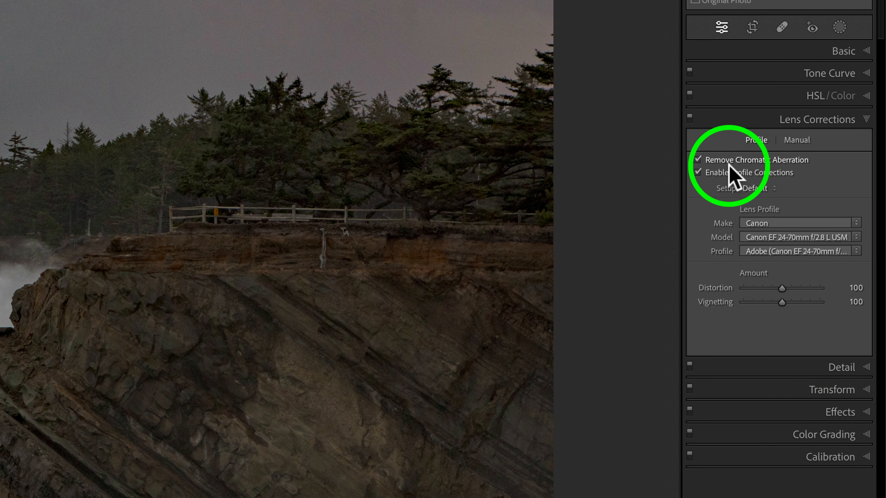
pyautogui.click(771, 123)
pyautogui.click(840, 51)
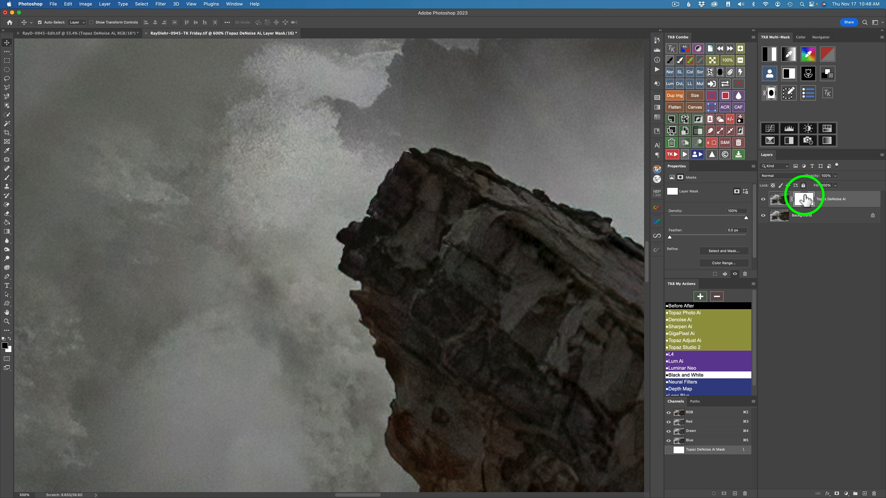
# - Toggle the Topaz DeNoise AI layer's mask in Photoshop to compare the noise reduction, and flatten the image
pyautogui.click(739, 85)
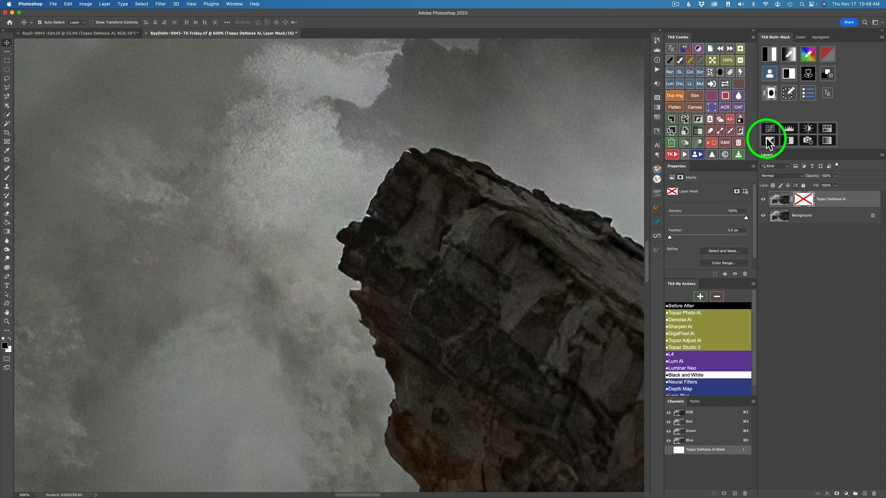
pyautogui.click(739, 84)
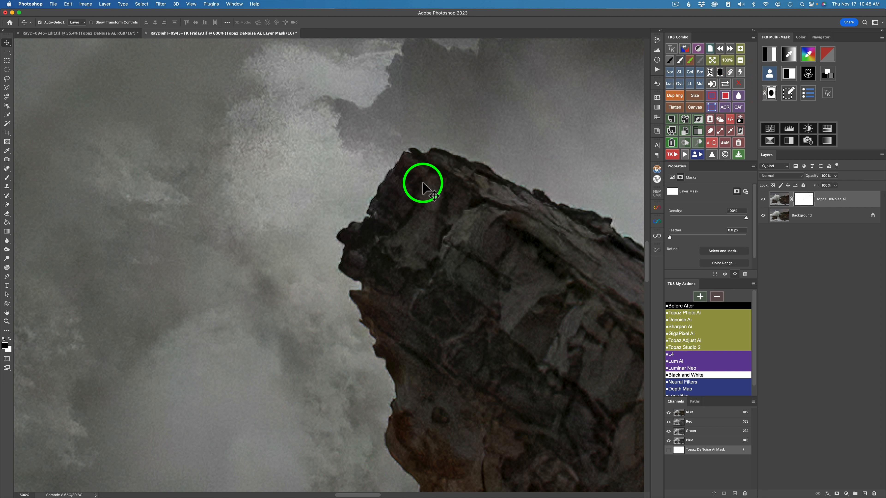
pyautogui.click(726, 84)
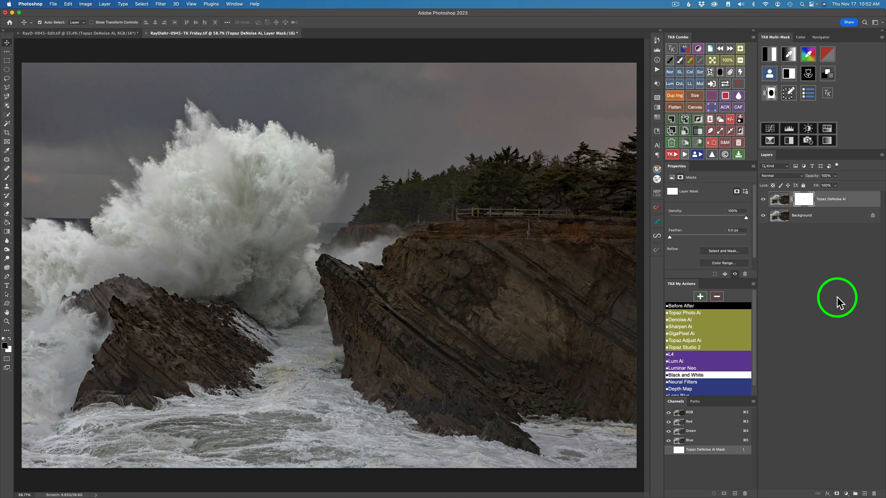
pyautogui.click(682, 112)
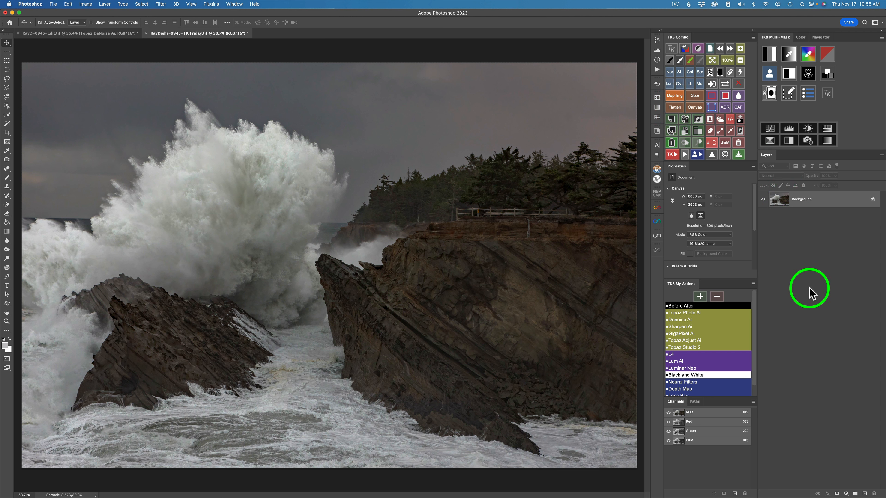
# - Create a Color Grading layer masked with a Midtones 3 luminosity mask
pyautogui.click(772, 54)
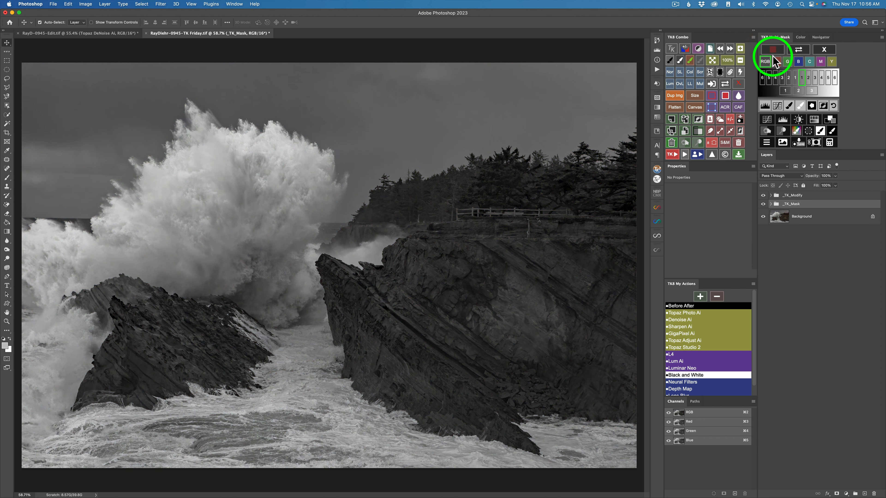
pyautogui.click(811, 92)
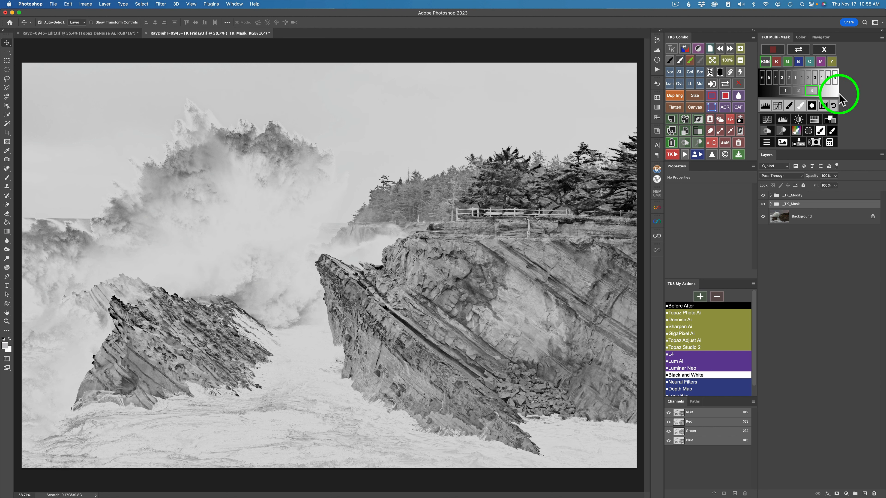
pyautogui.click(832, 121)
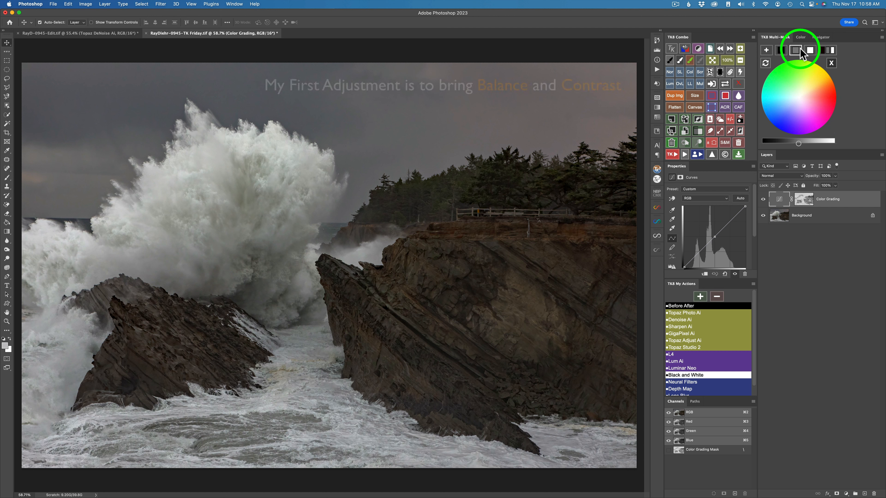
# - Slightly darken the shadows and brighten the midtones of the Color Grading layer
pyautogui.click(781, 53)
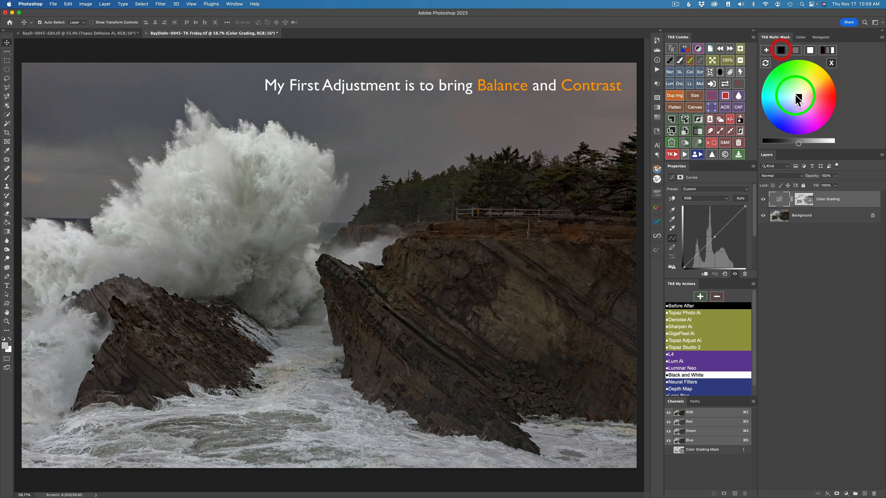
pyautogui.moveTo(798, 144); pyautogui.dragTo(791, 144)
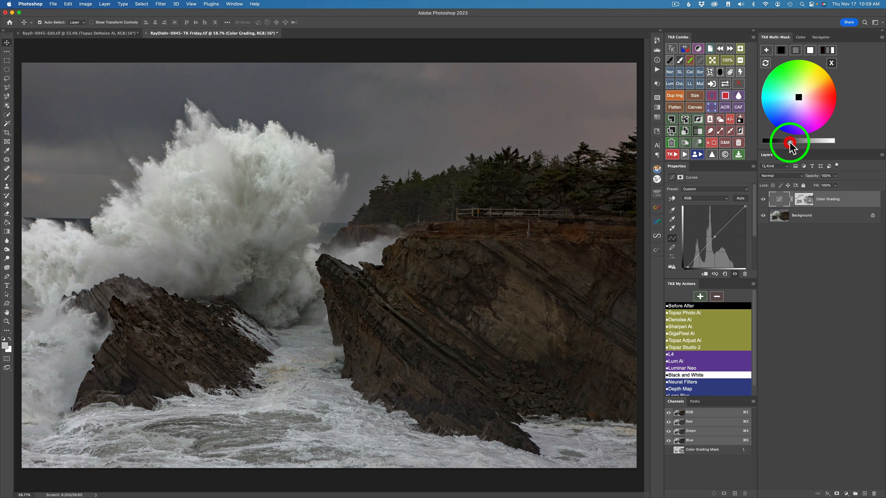
pyautogui.click(805, 50)
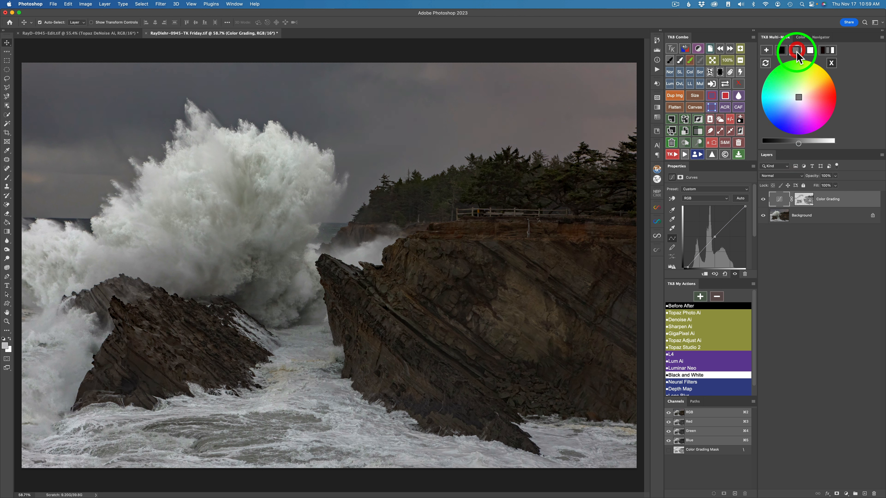
pyautogui.click(798, 143)
pyautogui.moveTo(797, 144); pyautogui.dragTo(807, 143)
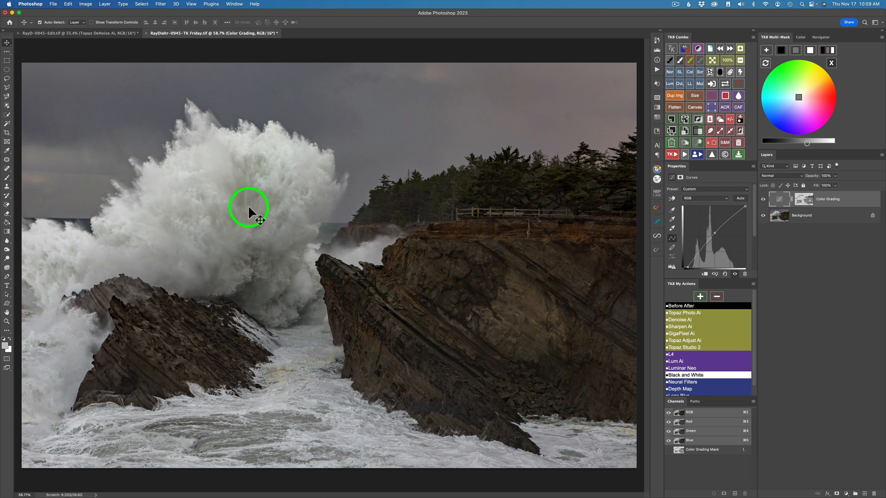
# - Slightly darken the highlights of the Color Grading layer
pyautogui.click(810, 50)
pyautogui.click(800, 143)
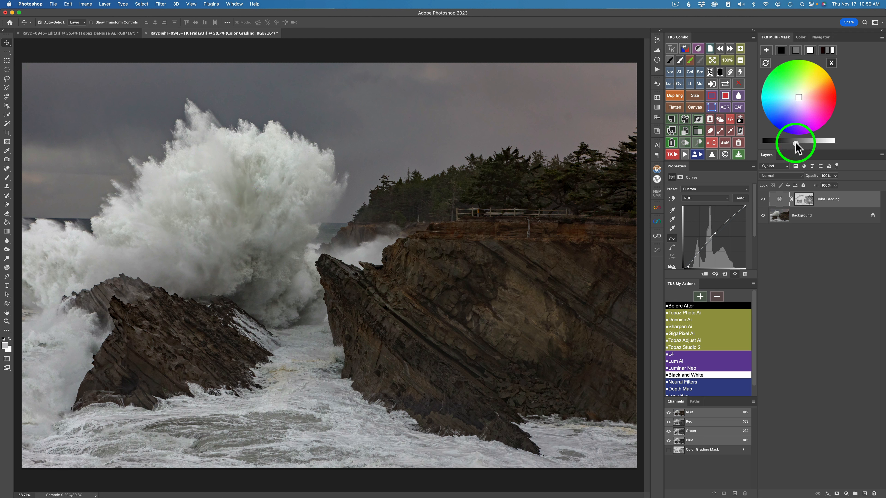
pyautogui.moveTo(796, 143); pyautogui.dragTo(793, 144)
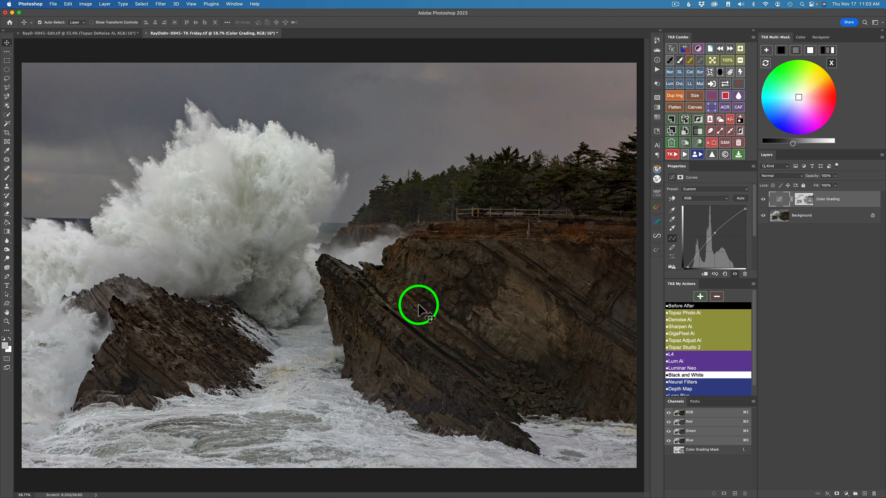
# - Tint the Color Grading layer's shadows slightly toward cyan-blue and toggle the layer's visibility to compare before and after
pyautogui.click(782, 50)
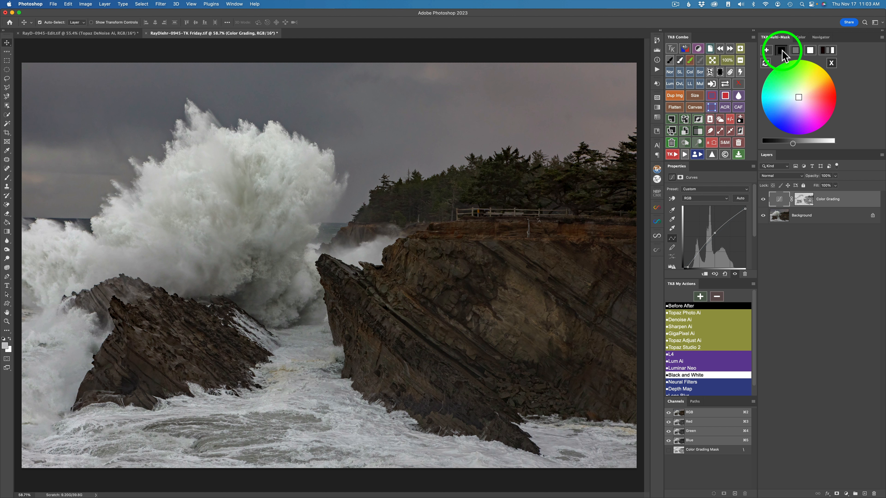
pyautogui.click(794, 100)
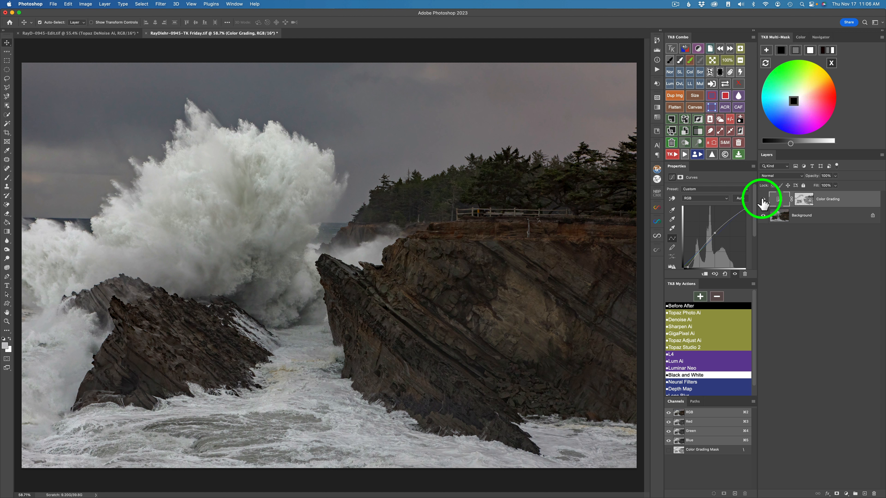
pyautogui.click(763, 200)
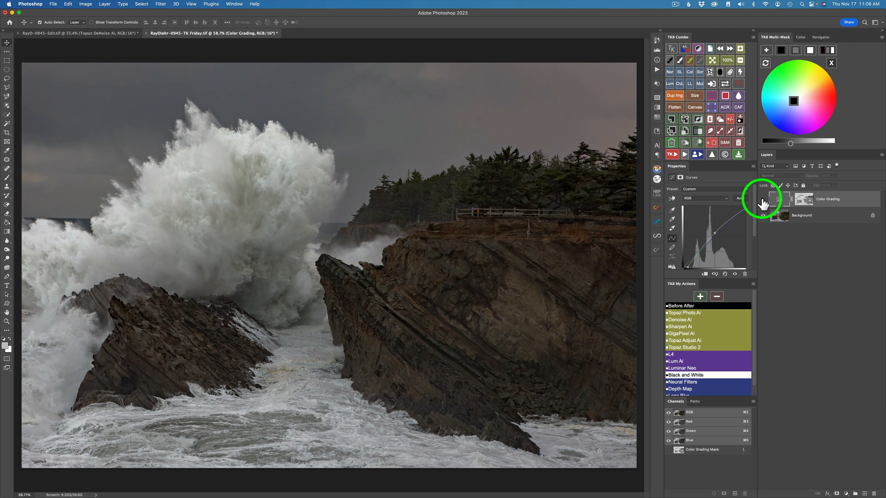
pyautogui.click(763, 201)
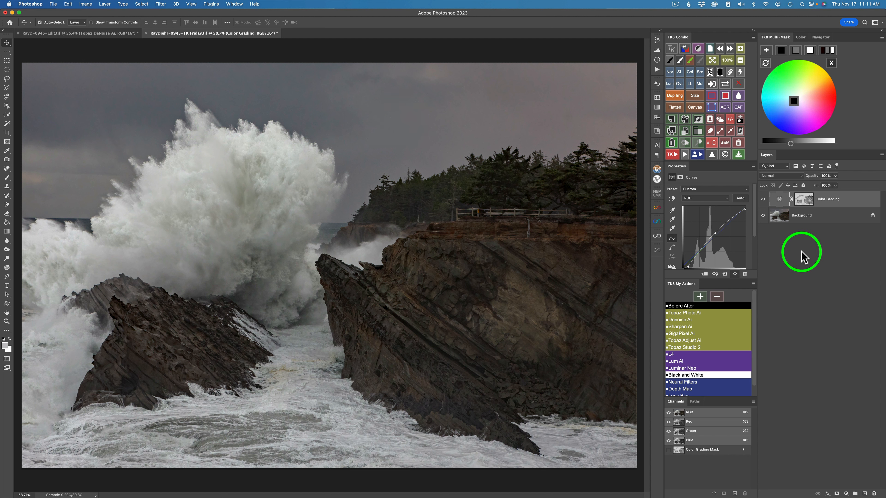
# - Select the sky and turn the active selection into a mask
pyautogui.click(720, 120)
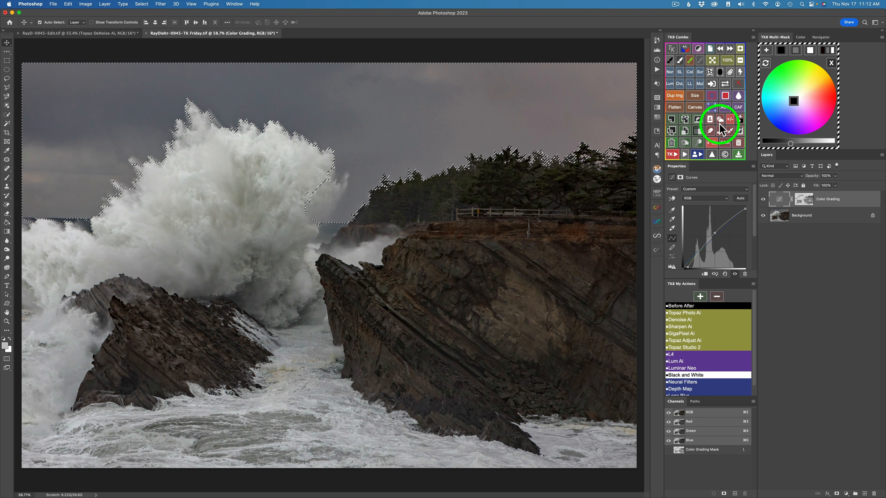
pyautogui.click(832, 63)
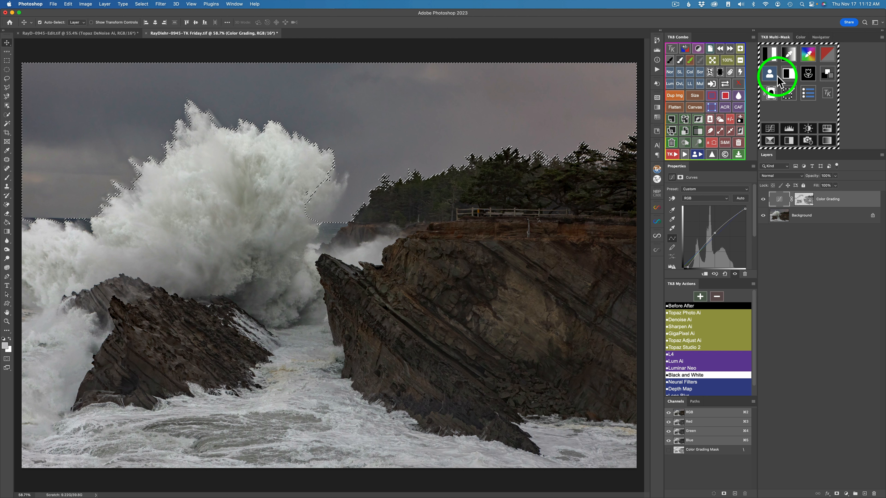
pyautogui.click(770, 73)
pyautogui.click(776, 49)
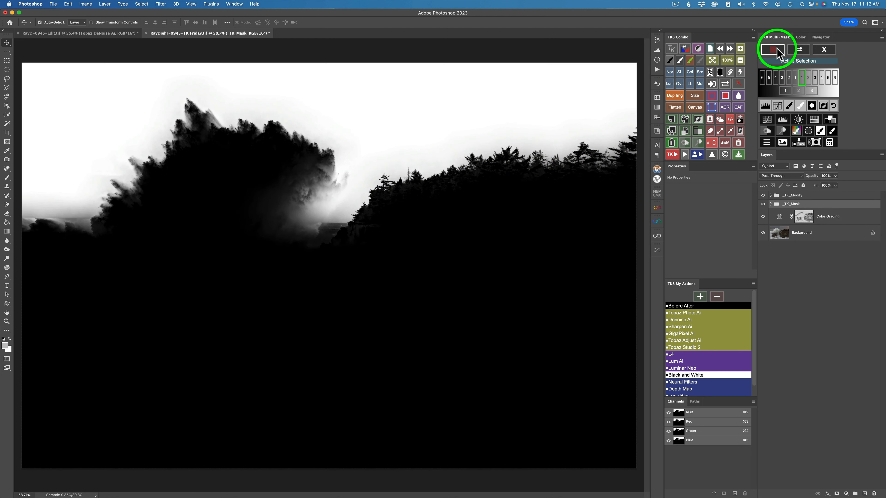
# - Multiply the sky mask by a Midtones 3 luminosity mask with the mask calculator
pyautogui.click(833, 143)
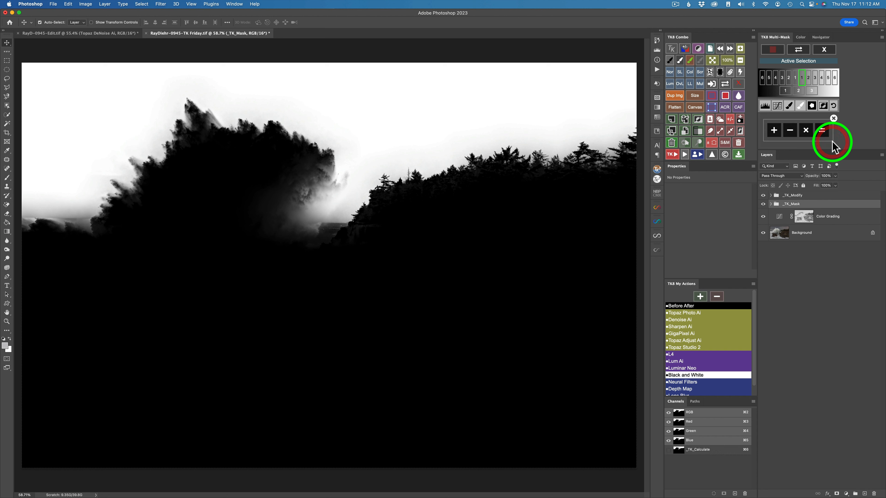
pyautogui.click(807, 131)
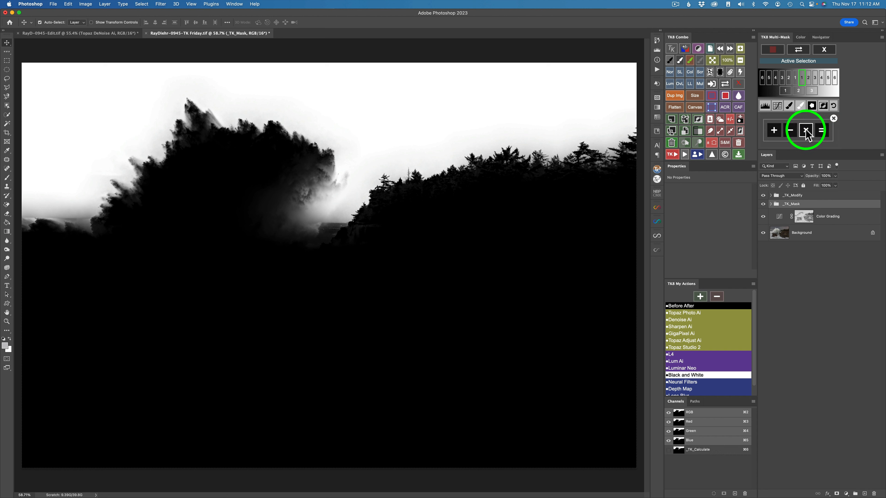
pyautogui.click(824, 50)
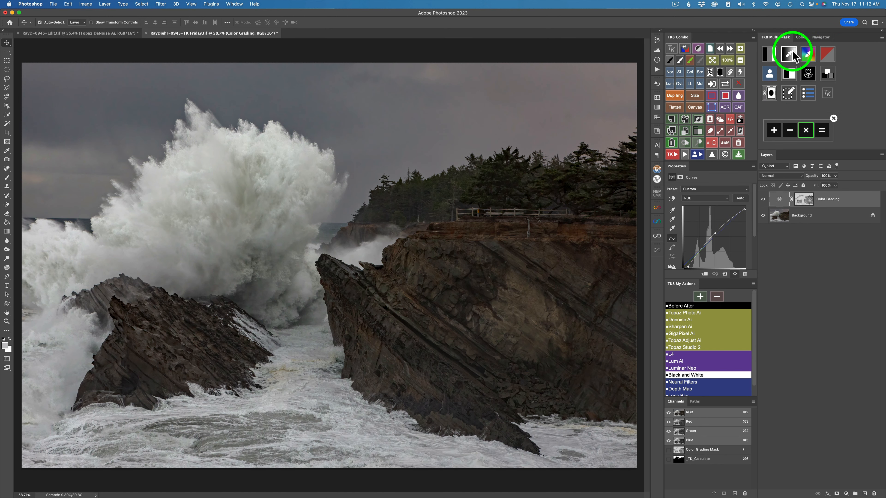
pyautogui.click(770, 55)
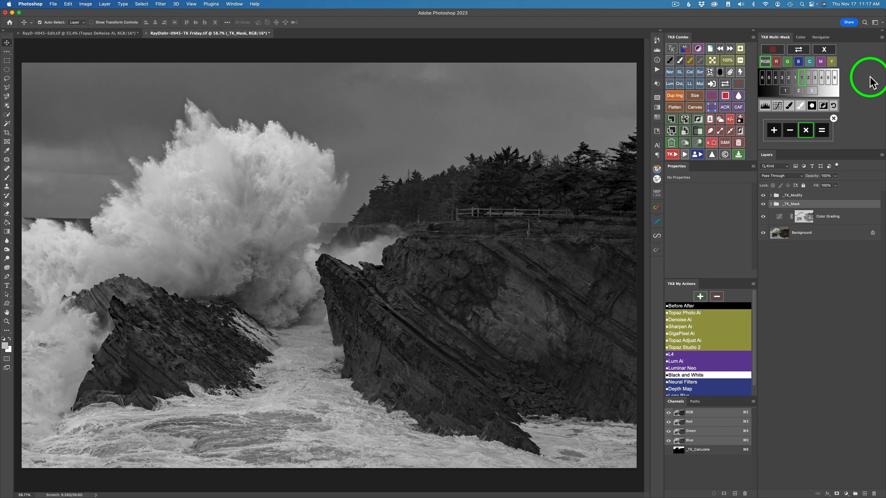
pyautogui.click(813, 93)
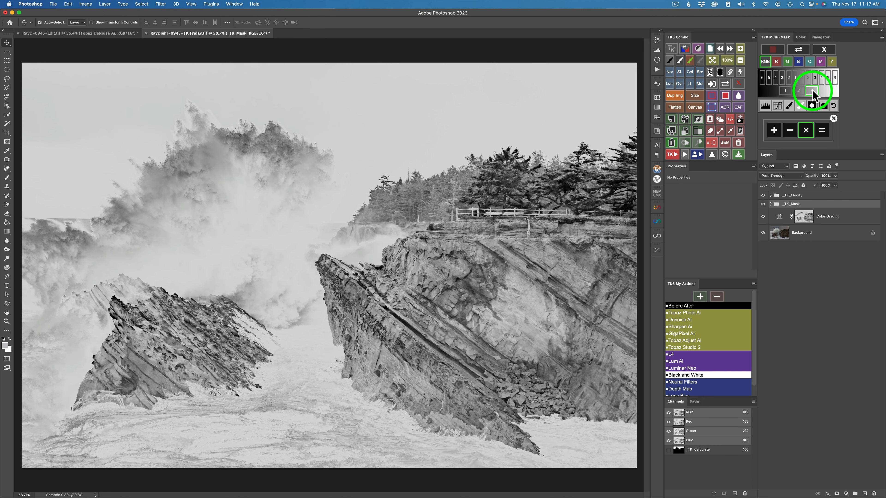
pyautogui.click(822, 130)
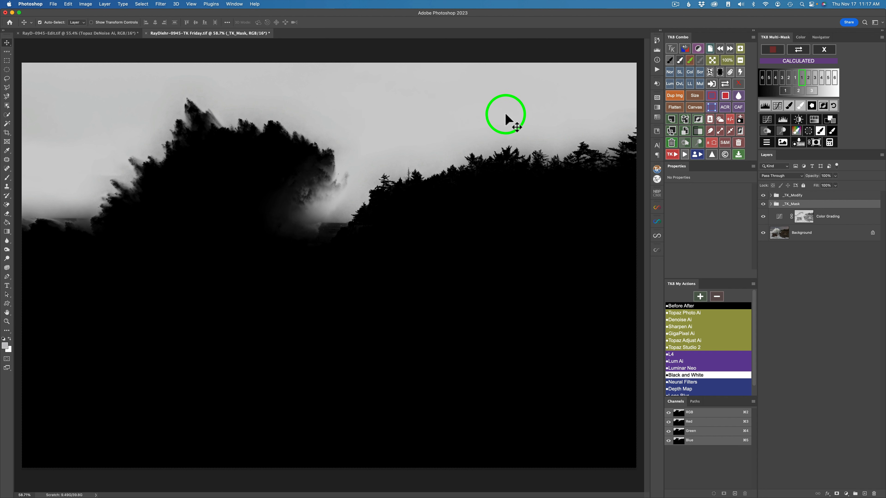
# - Add a Color Grading layer with the calculated sky mask and darken its midtones, comparing before and after
pyautogui.click(829, 119)
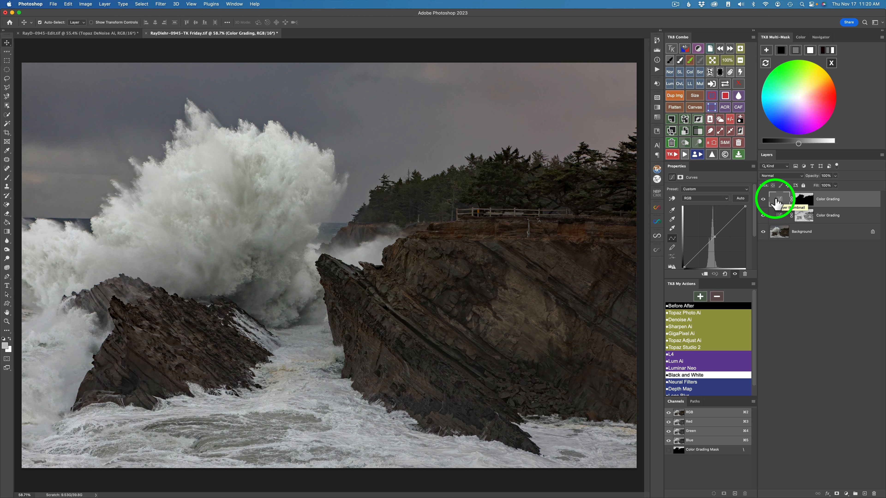
pyautogui.click(779, 199)
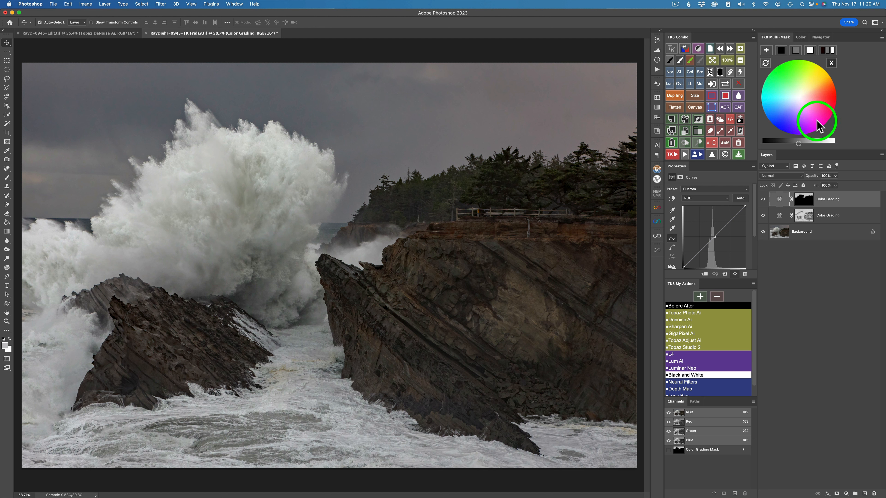
pyautogui.click(797, 51)
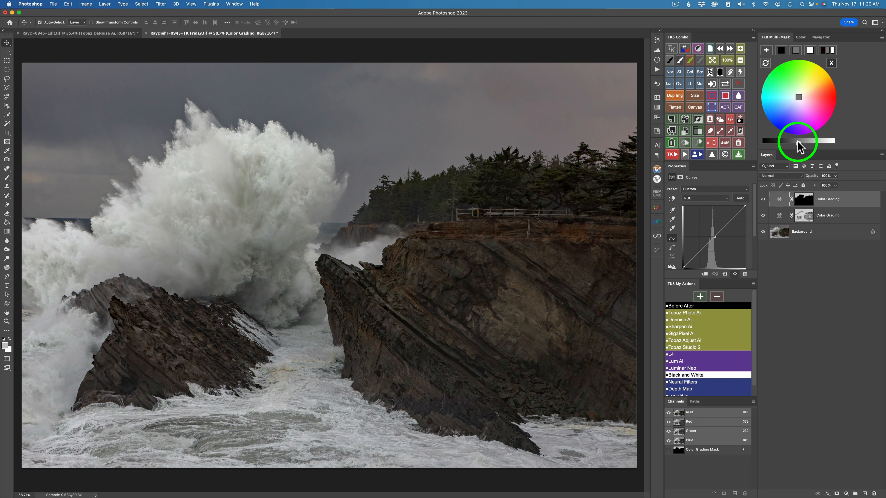
pyautogui.moveTo(799, 146); pyautogui.dragTo(787, 141)
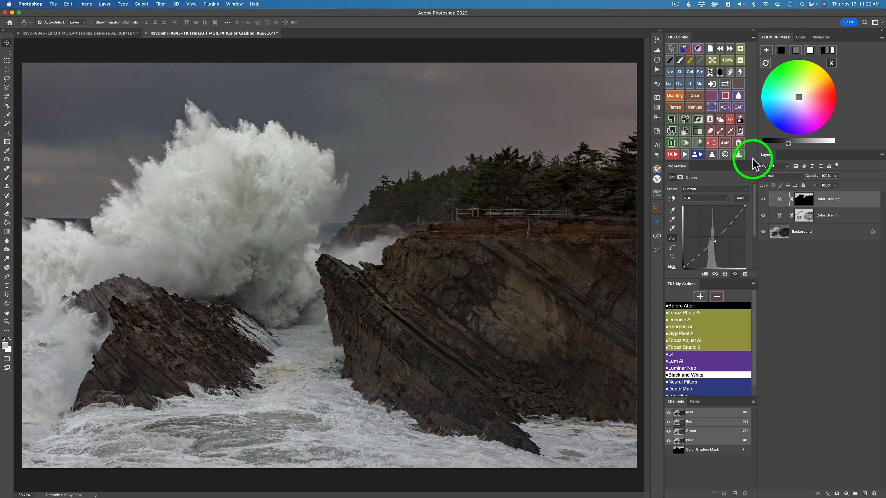
pyautogui.click(764, 200)
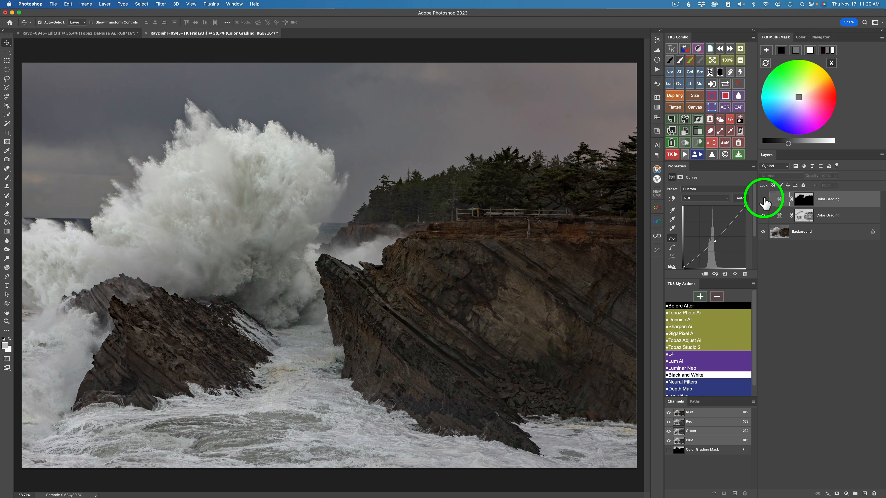
pyautogui.click(764, 200)
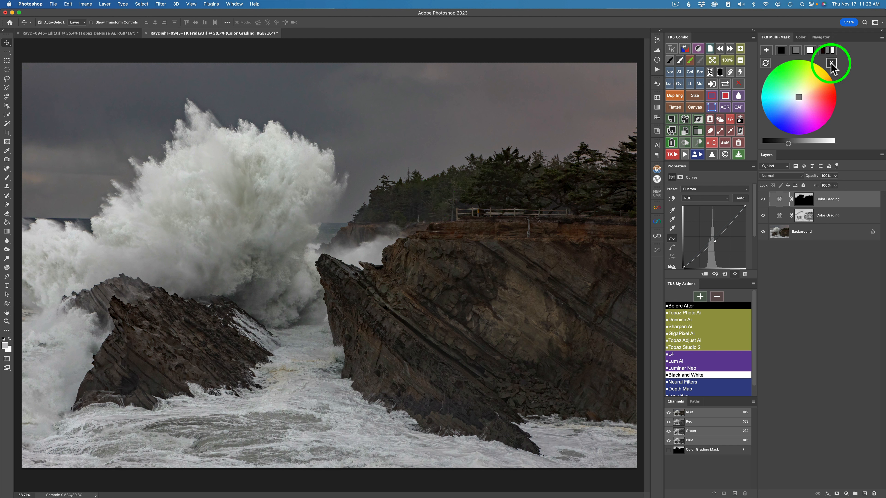
# - Create a color mask from the dark olive (#34321e) sampled in the clifftop trees and brighten the masked area
pyautogui.click(831, 63)
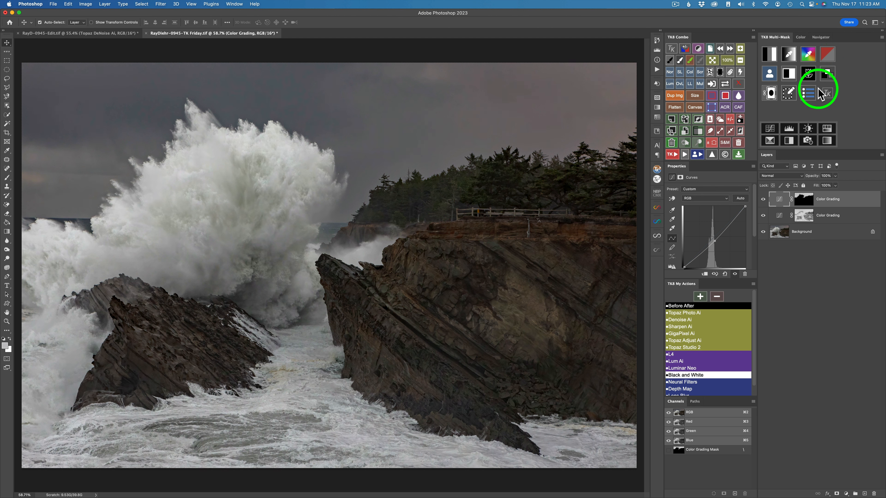
pyautogui.click(809, 54)
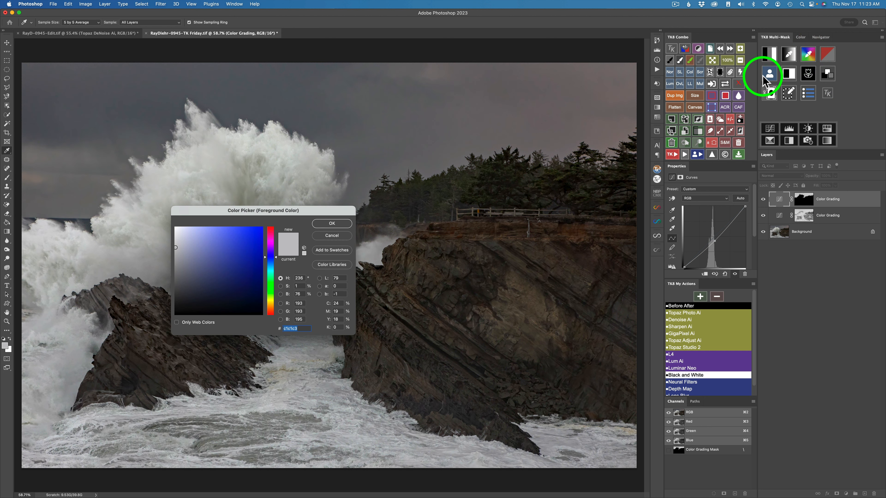
pyautogui.click(560, 177)
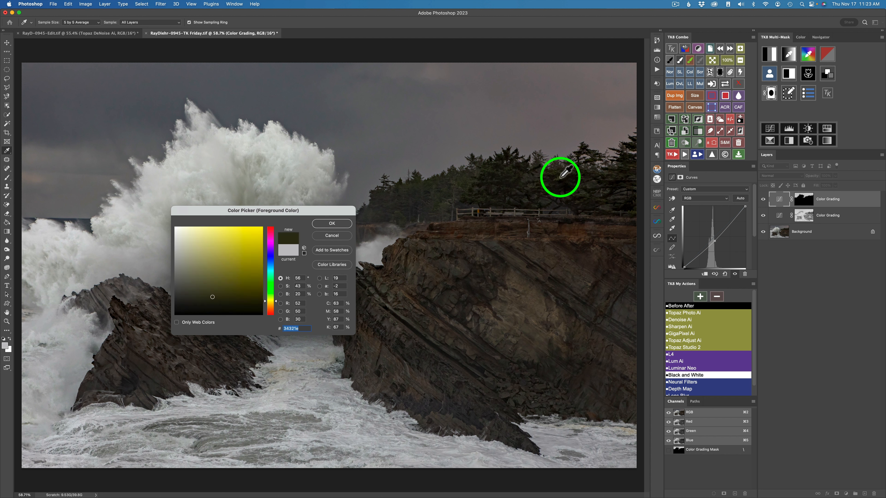
pyautogui.click(338, 224)
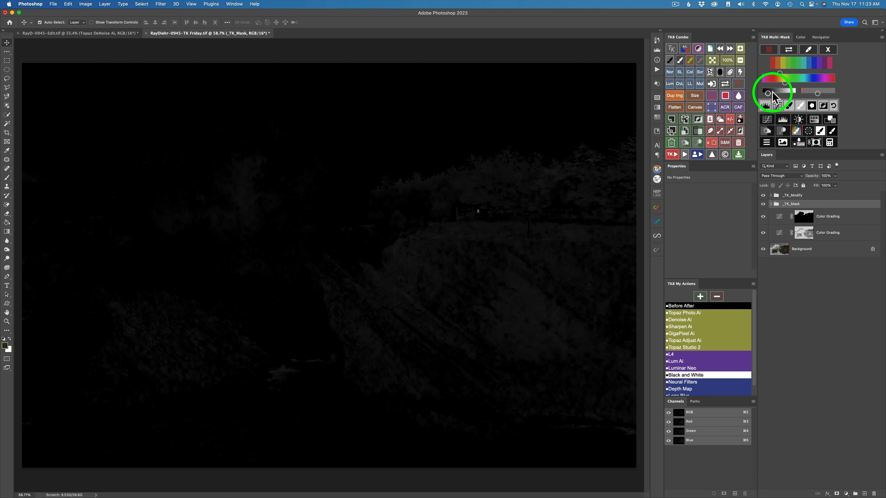
pyautogui.moveTo(767, 92); pyautogui.dragTo(793, 93)
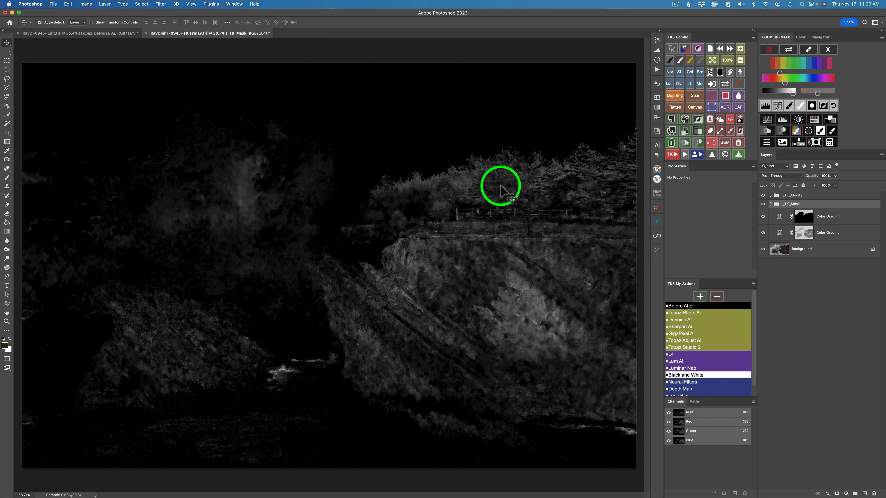
# - Strengthen the color mask with Levels, setting the white input to 111 and the midtone input to 1.18
pyautogui.click(766, 105)
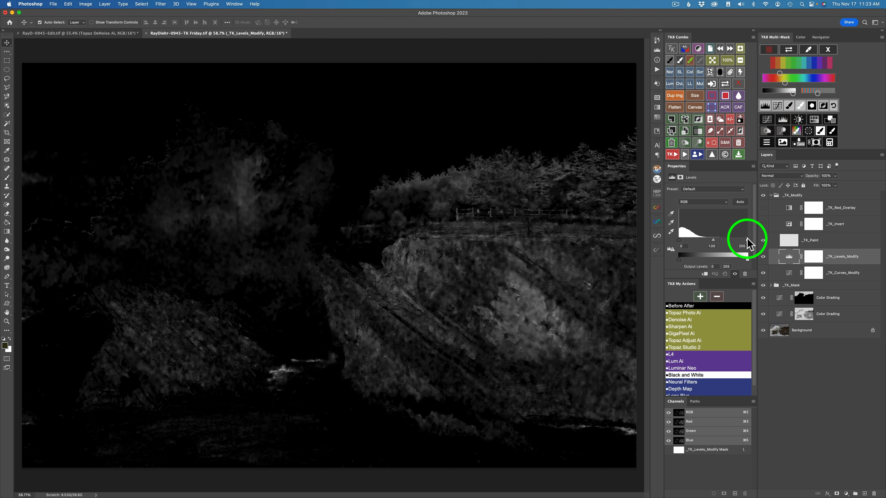
pyautogui.moveTo(747, 240); pyautogui.dragTo(708, 241)
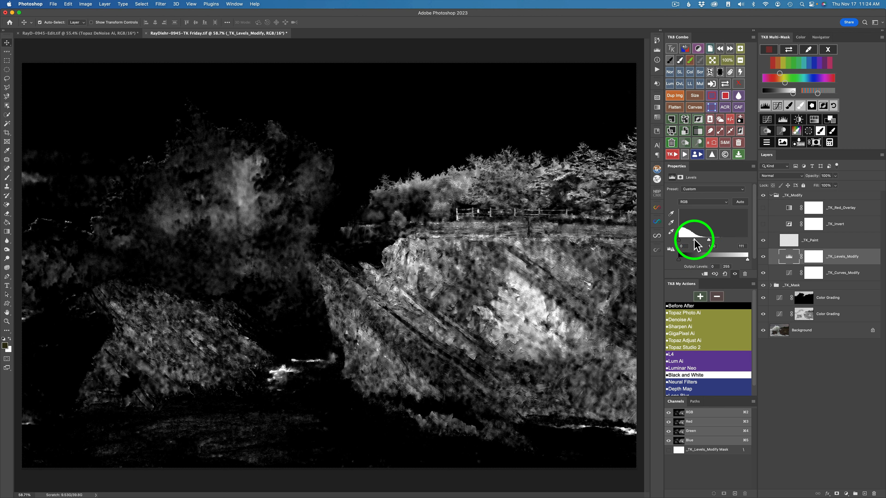
pyautogui.moveTo(694, 240); pyautogui.dragTo(691, 240)
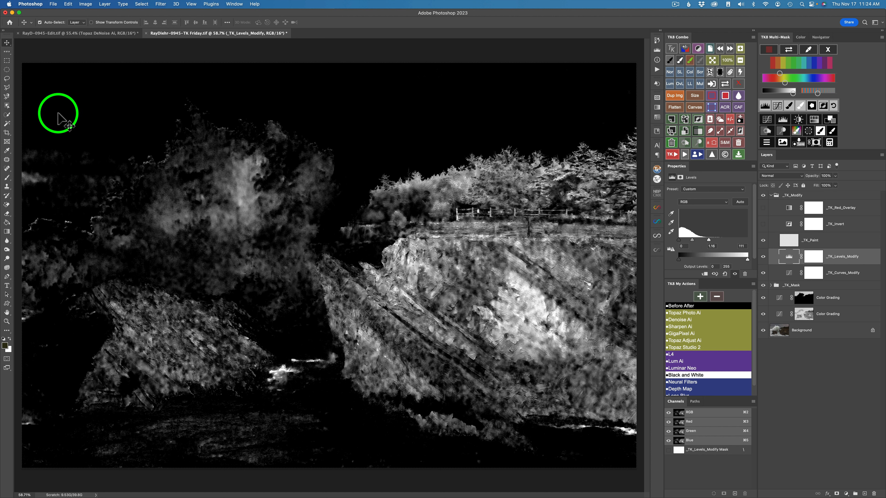
# - Lasso the clifftop trees and black out the rest of the mask outside the selection, skipping the feather
pyautogui.press('l')
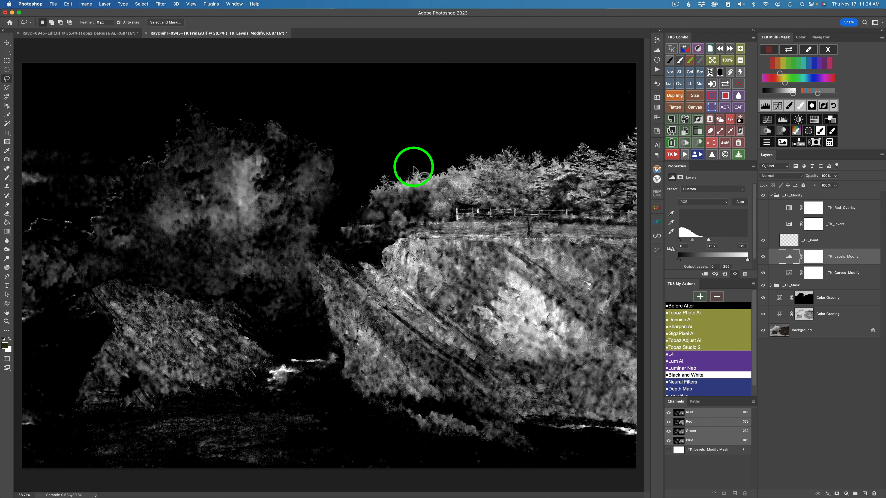
pyautogui.moveTo(448, 152)
pyautogui.mouseDown()
pyautogui.moveTo(427, 151)
pyautogui.moveTo(362, 186)
pyautogui.moveTo(348, 206)
pyautogui.moveTo(366, 221)
pyautogui.moveTo(393, 224)
pyautogui.moveTo(614, 224)
pyautogui.moveTo(636, 214)
pyautogui.moveTo(646, 177)
pyautogui.moveTo(643, 120)
pyautogui.moveTo(435, 154)
pyautogui.mouseUp()
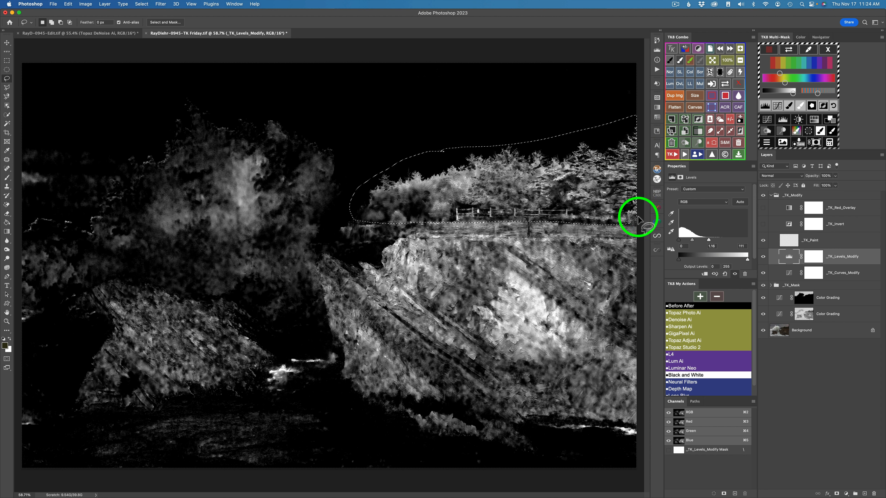
pyautogui.press('shift')
pyautogui.moveTo(637, 216); pyautogui.dragTo(631, 216)
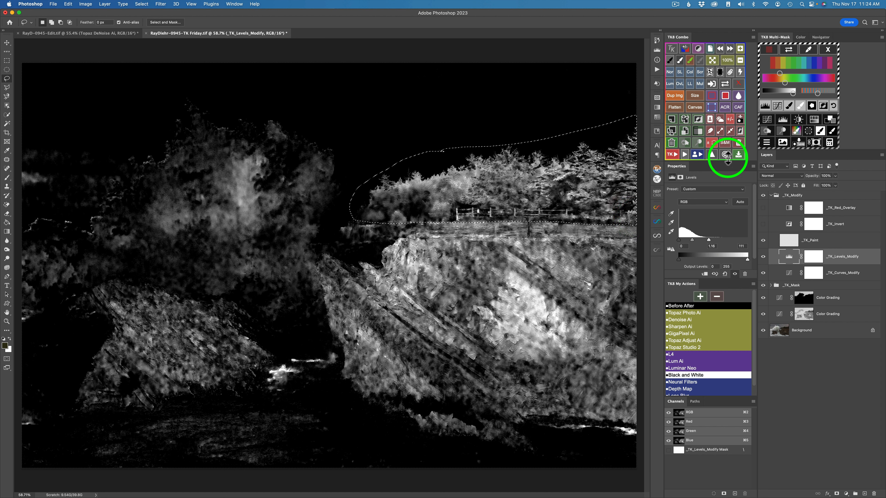
pyautogui.click(812, 106)
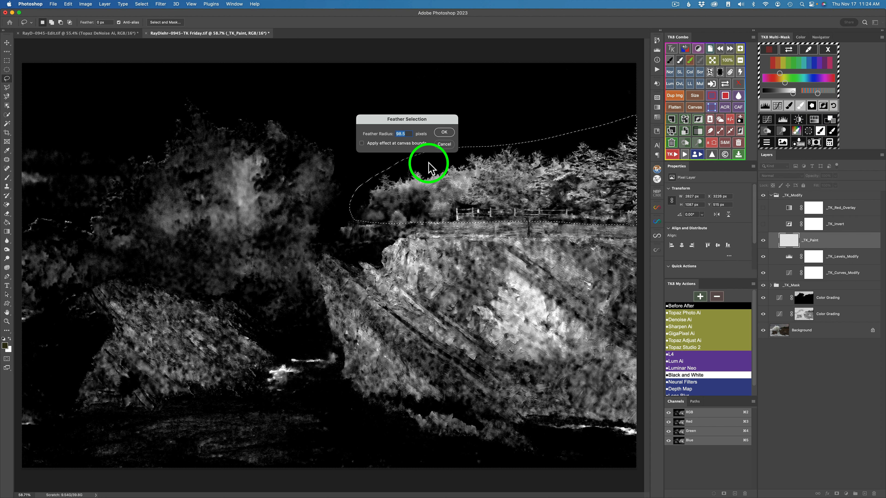
pyautogui.click(445, 144)
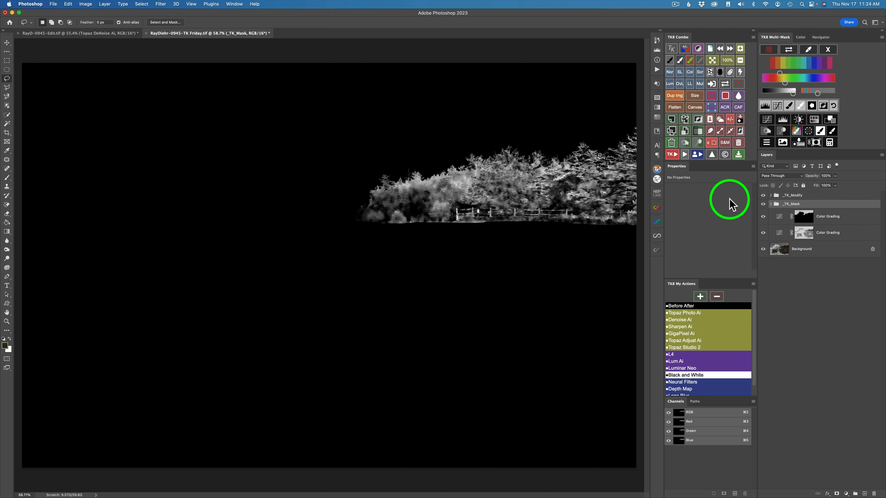
# - Add a Color Grading layer with the tree mask, brighten its midtones and tint them yellow-green, comparing before and after
pyautogui.click(826, 124)
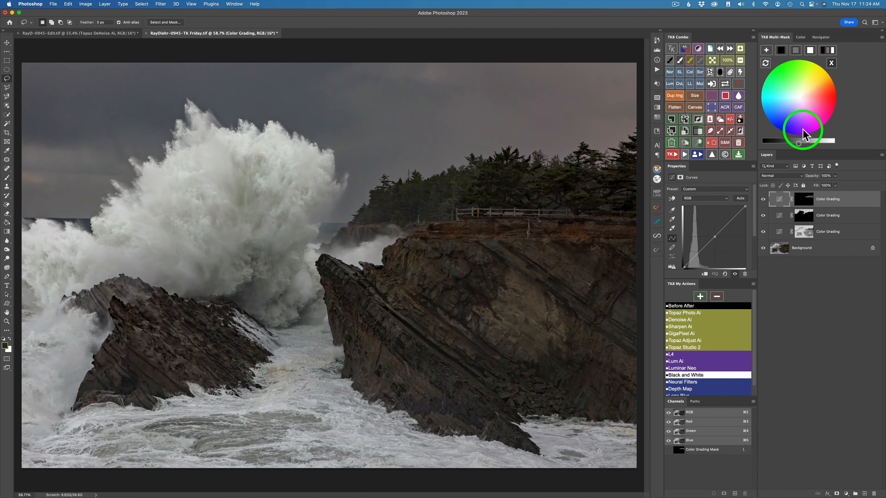
pyautogui.click(796, 52)
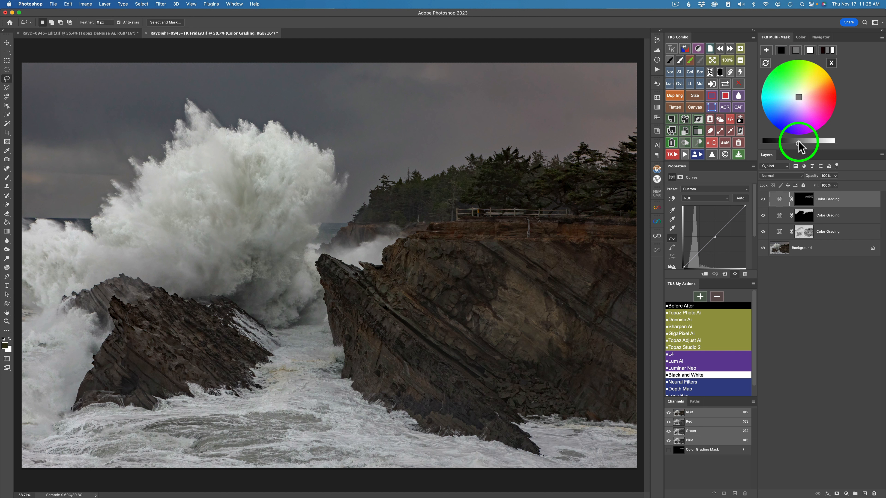
pyautogui.moveTo(799, 143); pyautogui.dragTo(809, 144)
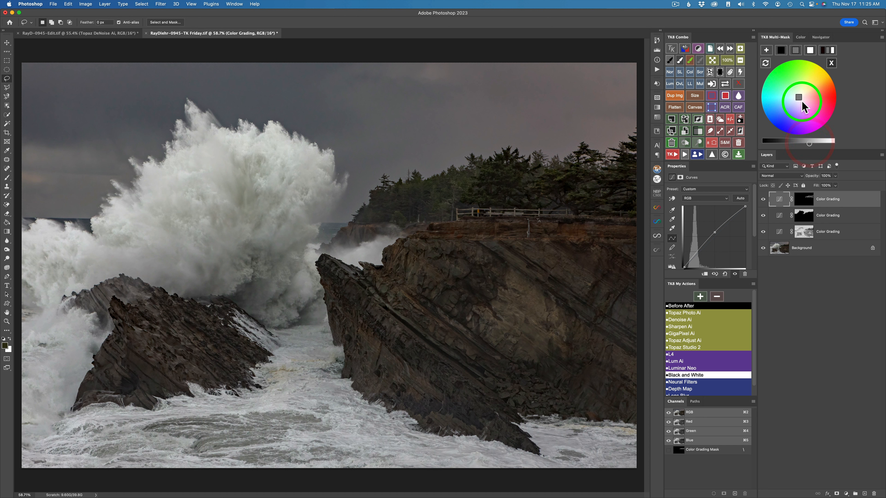
pyautogui.moveTo(799, 93); pyautogui.dragTo(802, 82)
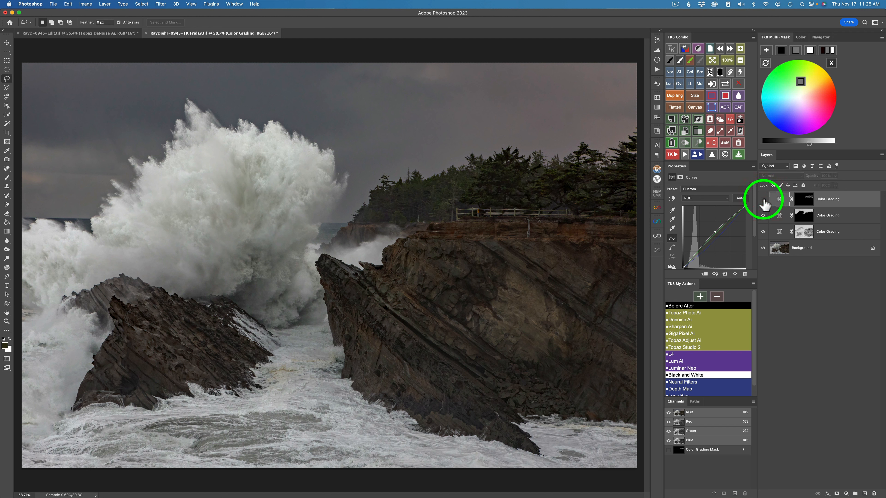
pyautogui.click(764, 199)
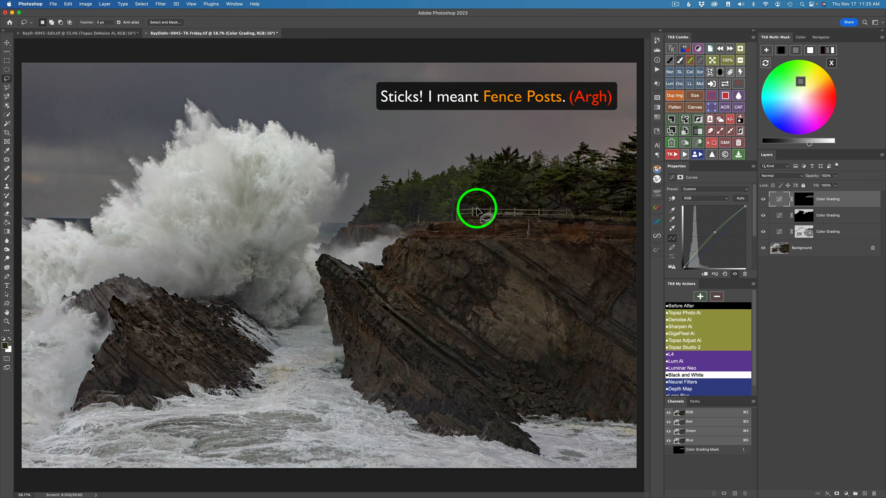
# - Paint black along the fence posts and rails on the tree layer's mask with a small brush and compare before and after
pyautogui.scroll(5, 477, 209)
pyautogui.hscroll(10, 477, 209)
pyautogui.scroll(2, 477, 208)
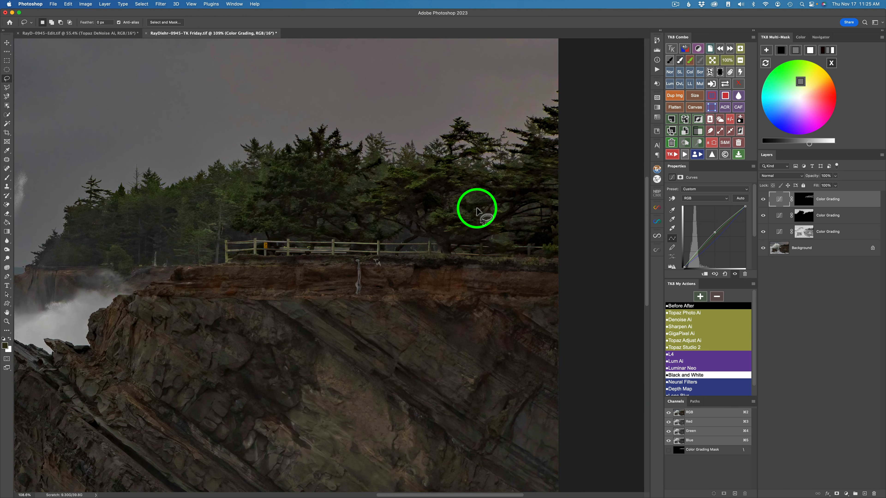
pyautogui.click(804, 199)
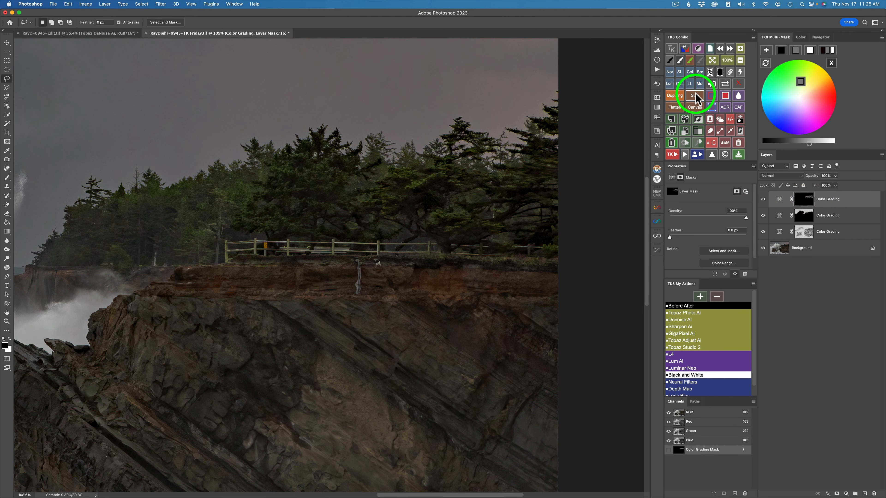
pyautogui.click(678, 61)
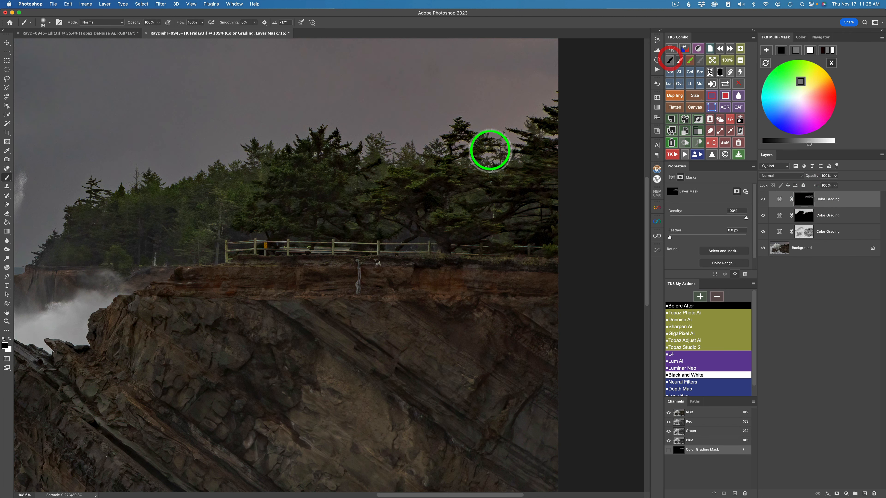
pyautogui.moveTo(375, 155); pyautogui.dragTo(365, 154)
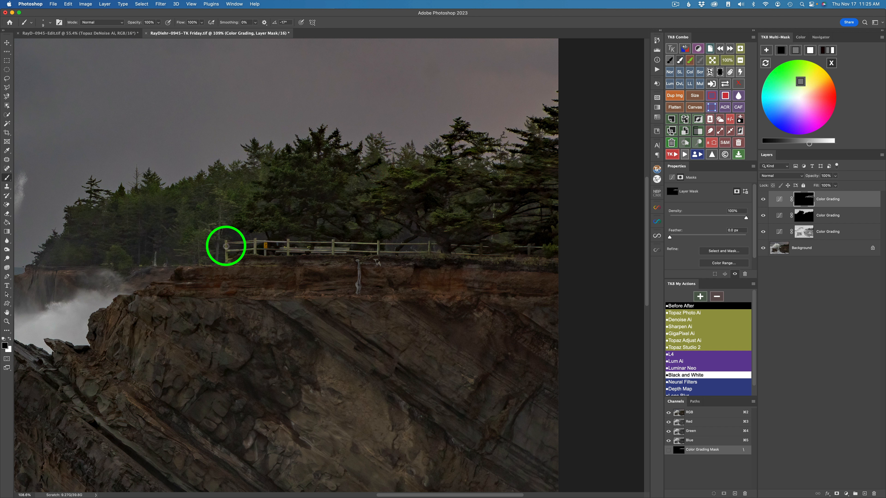
pyautogui.moveTo(226, 243); pyautogui.dragTo(253, 249)
pyautogui.moveTo(250, 248); pyautogui.dragTo(379, 249)
pyautogui.moveTo(430, 240); pyautogui.dragTo(428, 248)
pyautogui.moveTo(519, 242); pyautogui.dragTo(524, 257)
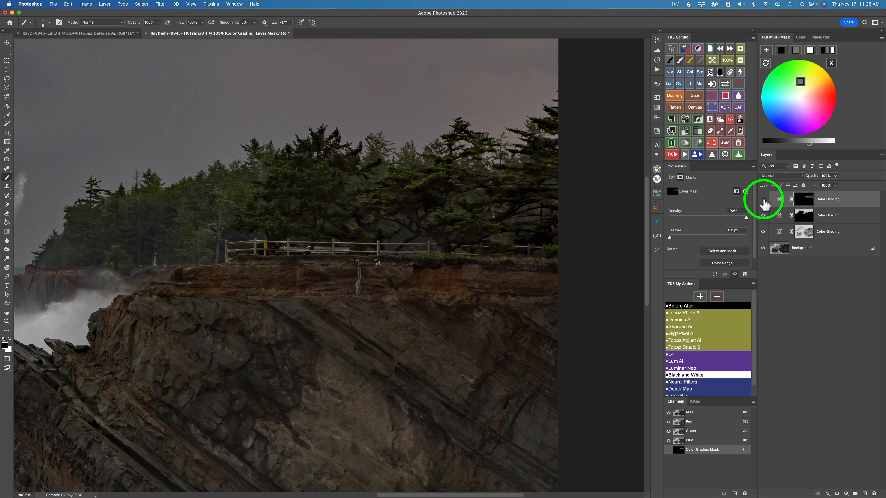
pyautogui.click(763, 200)
pyautogui.click(763, 201)
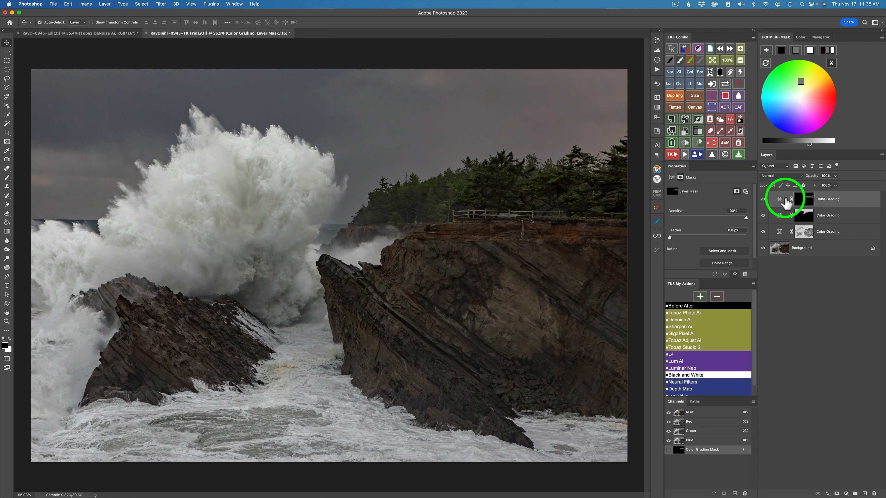
# - Add an unmasked Color Grading layer with darkened midtones tinted cyan-green, and turn its mask black
pyautogui.click(766, 51)
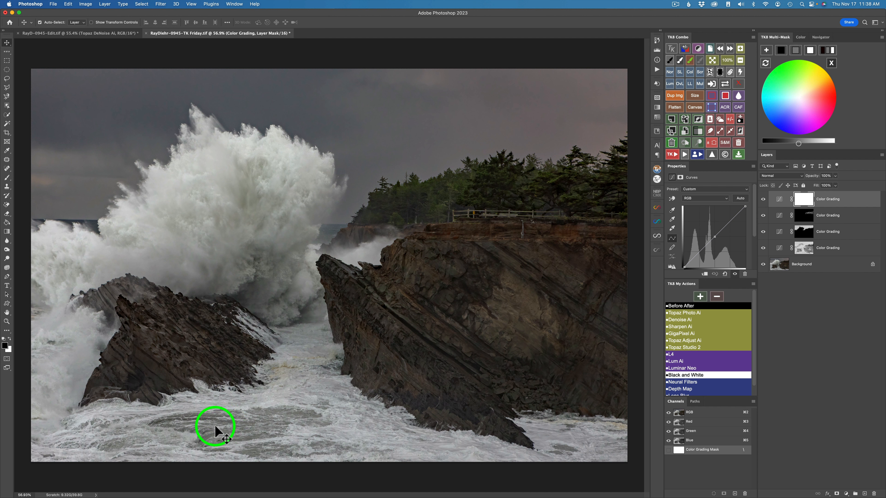
pyautogui.click(799, 51)
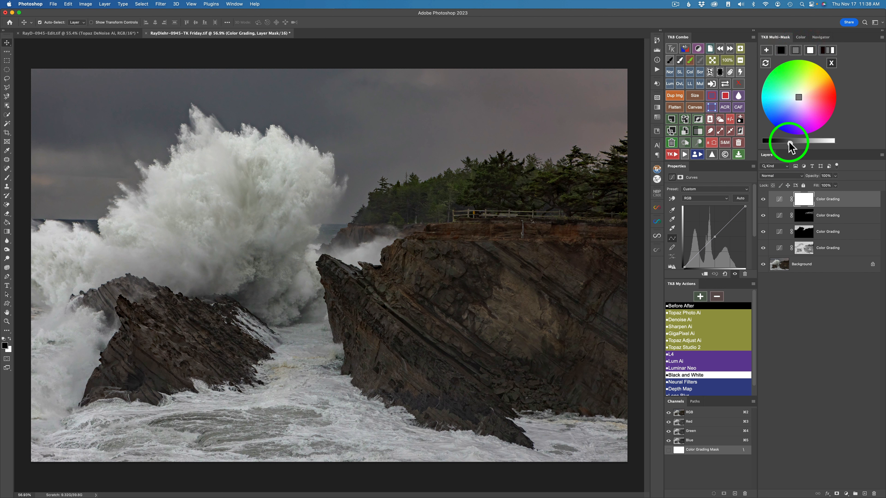
pyautogui.moveTo(789, 142); pyautogui.dragTo(780, 141)
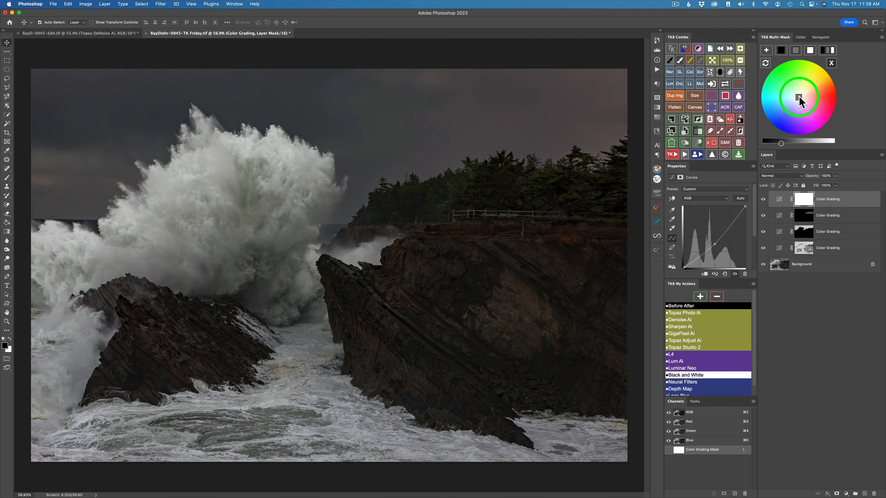
pyautogui.moveTo(800, 98); pyautogui.dragTo(793, 97)
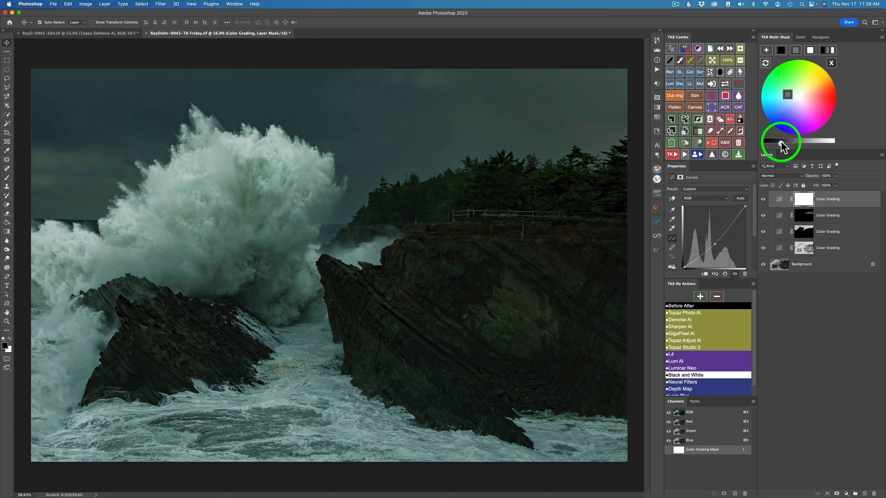
pyautogui.moveTo(779, 141); pyautogui.dragTo(778, 141)
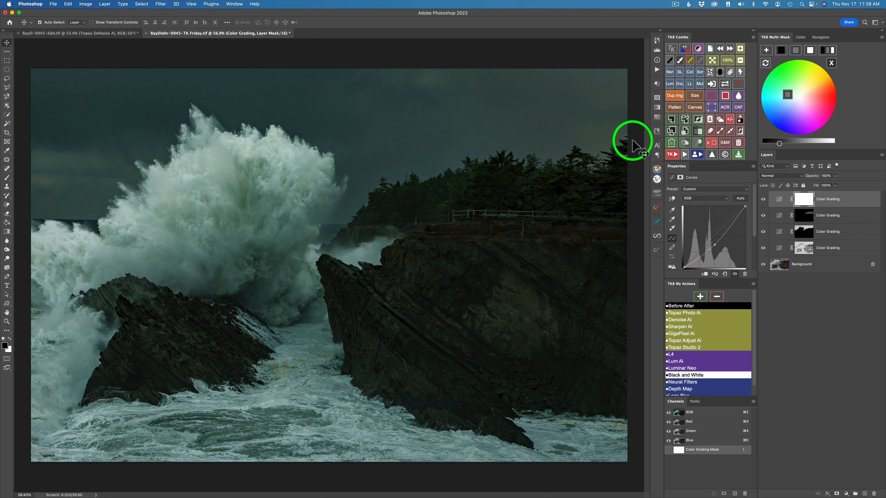
pyautogui.click(721, 72)
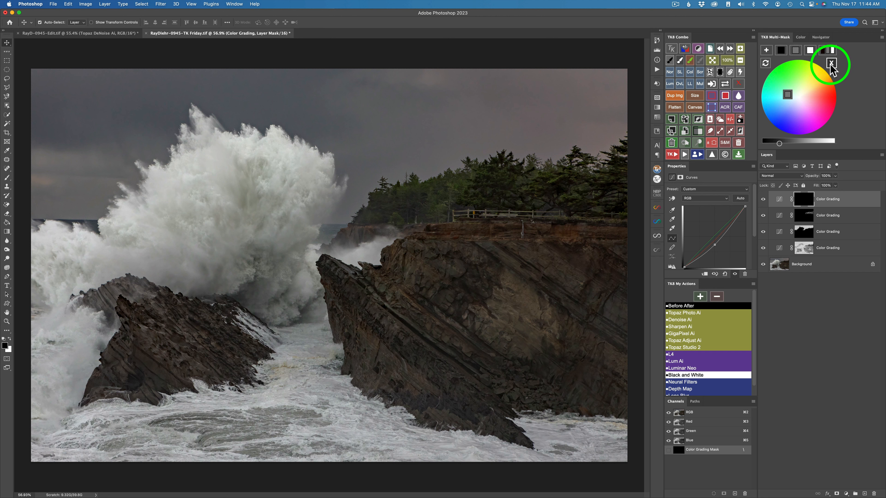
pyautogui.click(831, 64)
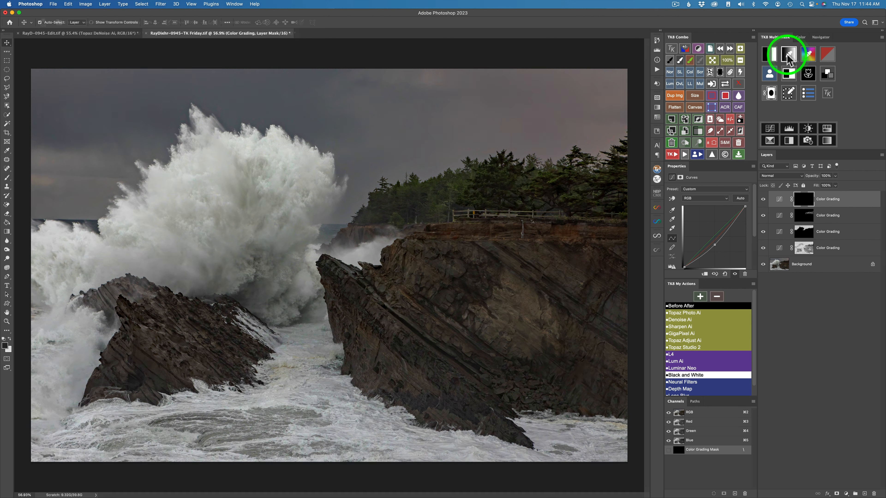
# - Create a zone mask from the dark gray (#565654) sampled in the foreground water and narrow its tonal range
pyautogui.click(789, 55)
pyautogui.click(790, 57)
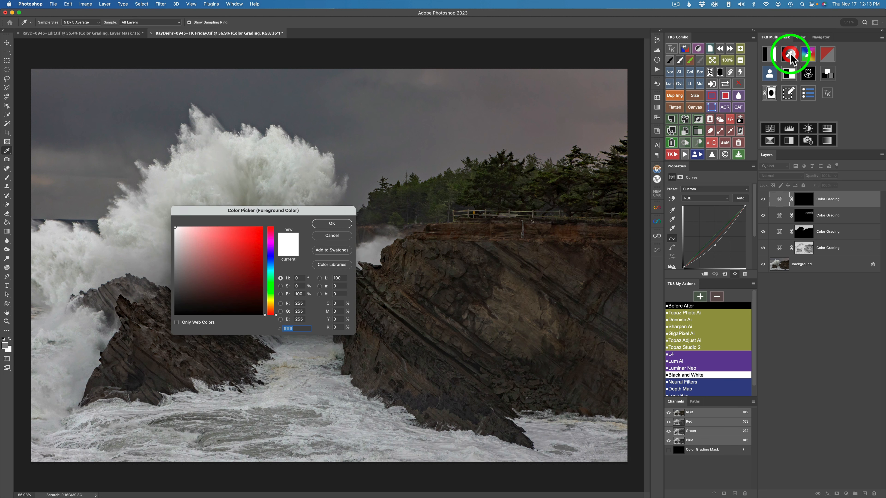
pyautogui.click(206, 418)
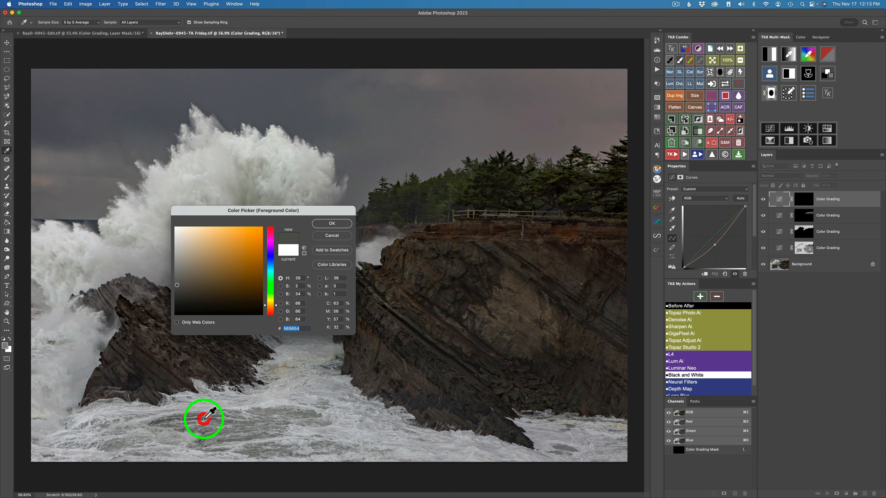
pyautogui.click(323, 225)
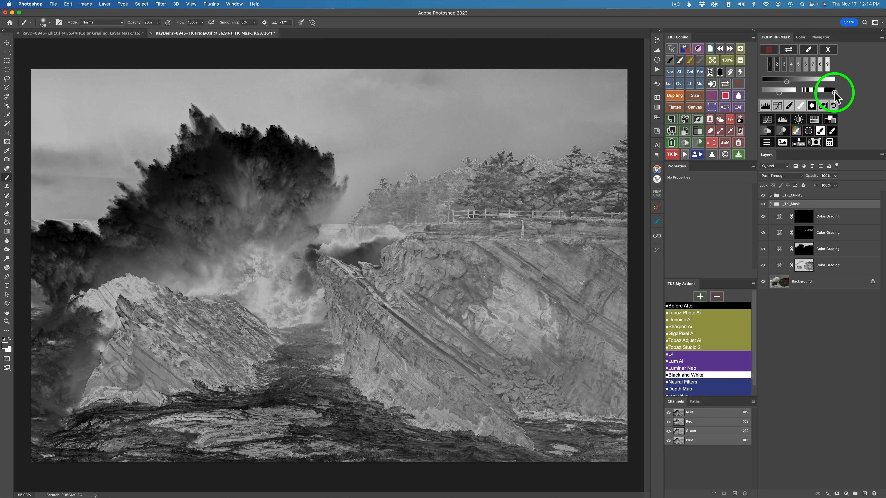
pyautogui.moveTo(834, 91); pyautogui.dragTo(812, 91)
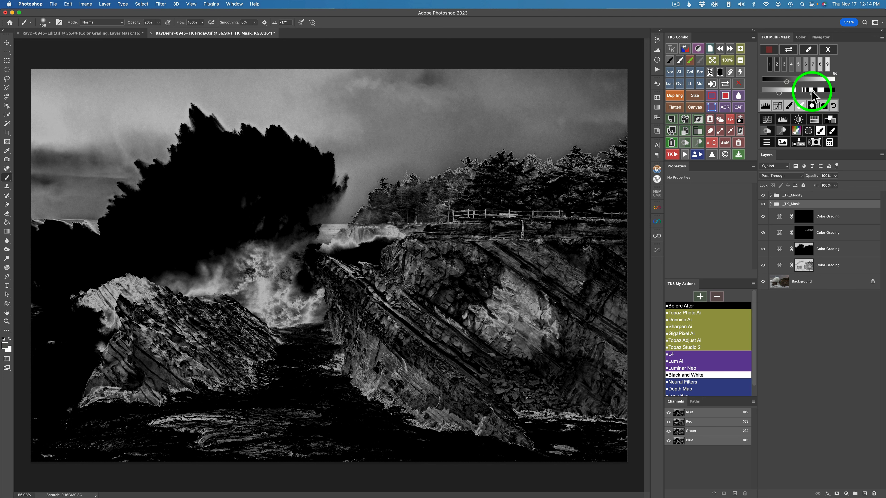
# - Refine the zone mask's falloff, brighten its highlights with a Levels modification, and compare the foreground water's Color Grading layer before and after
pyautogui.click(791, 92)
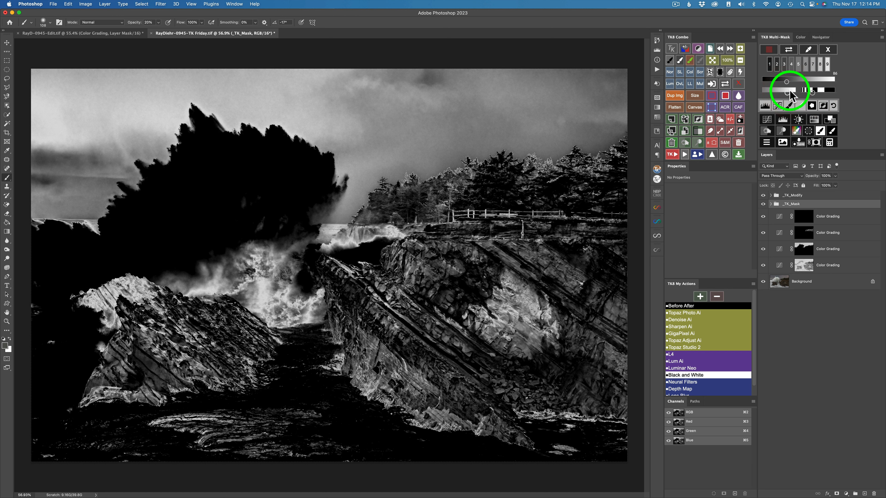
pyautogui.click(793, 91)
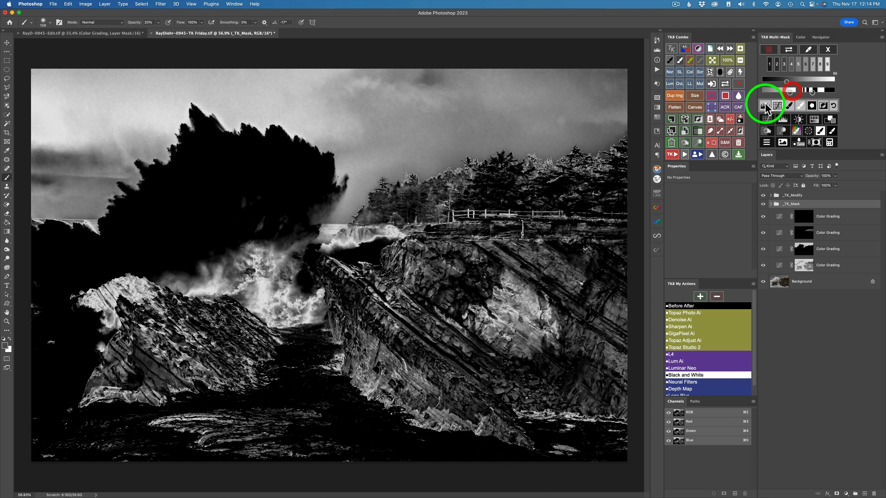
pyautogui.click(765, 106)
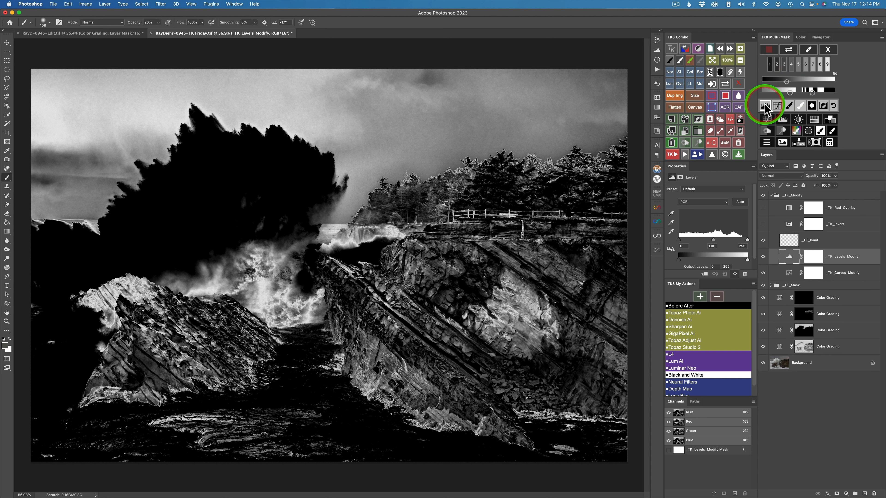
pyautogui.moveTo(746, 240)
pyautogui.mouseDown()
pyautogui.moveTo(706, 239)
pyautogui.moveTo(732, 242)
pyautogui.mouseUp()
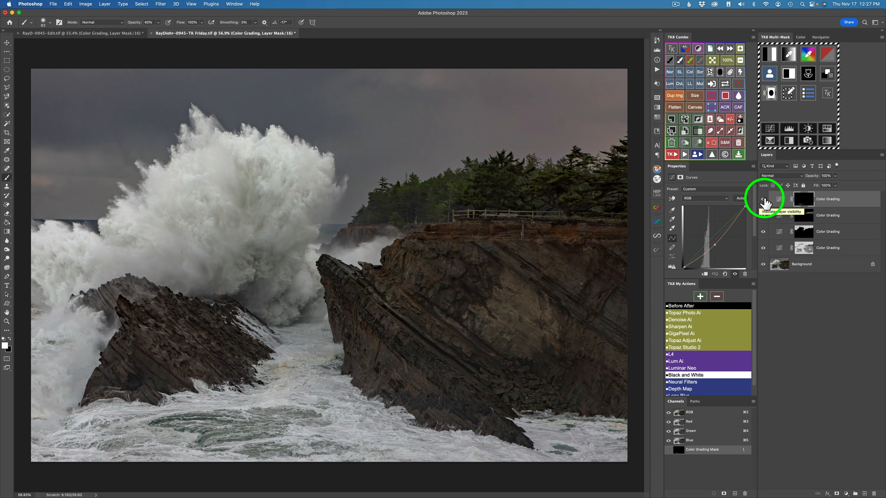
pyautogui.click(764, 203)
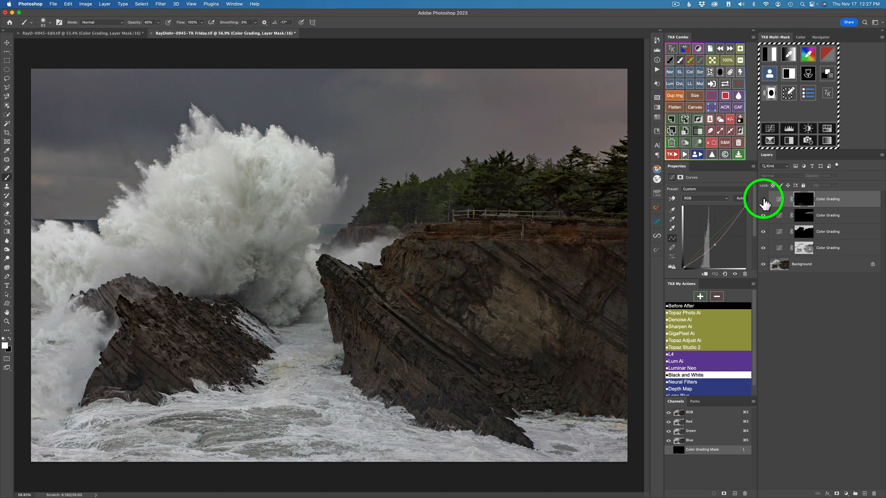
pyautogui.click(764, 203)
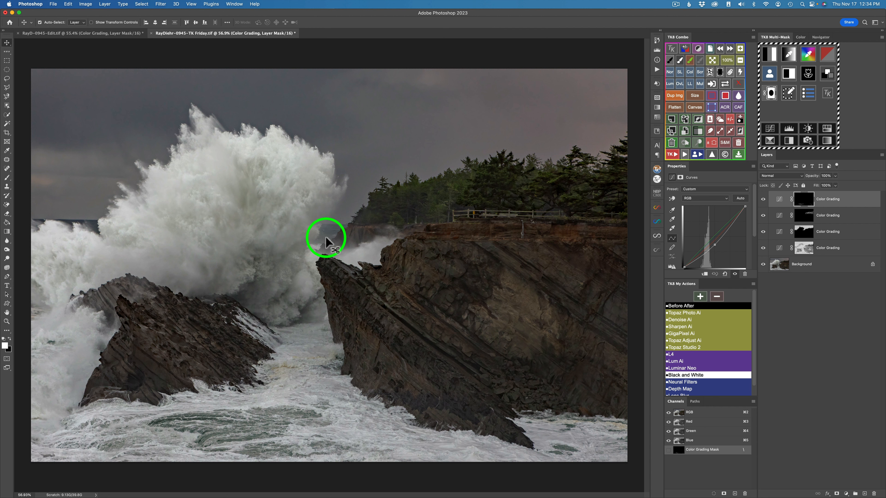
# - Select the two distant ocean patches on either side of the crashing wave with the Object Selection lasso and hide the selection edges
pyautogui.click(7, 105)
pyautogui.moveTo(326, 224)
pyautogui.mouseDown()
pyautogui.moveTo(316, 243)
pyautogui.moveTo(324, 243)
pyautogui.moveTo(347, 225)
pyautogui.moveTo(320, 225)
pyautogui.mouseUp()
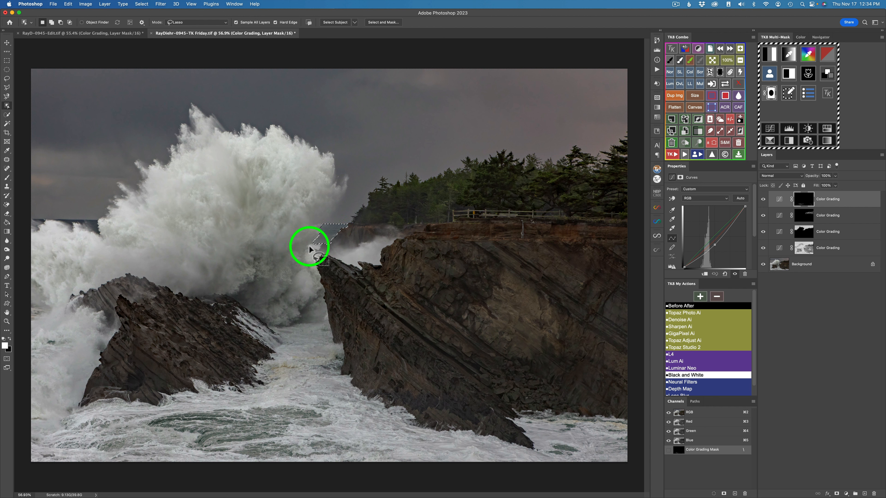
pyautogui.press('shift')
pyautogui.moveTo(32, 219)
pyautogui.mouseDown()
pyautogui.moveTo(100, 233)
pyautogui.moveTo(98, 216)
pyautogui.moveTo(25, 216)
pyautogui.mouseUp()
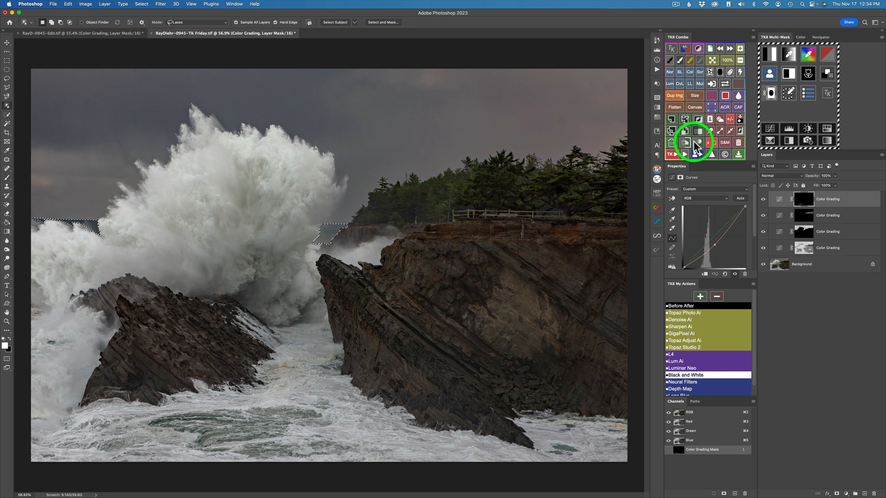
pyautogui.click(712, 143)
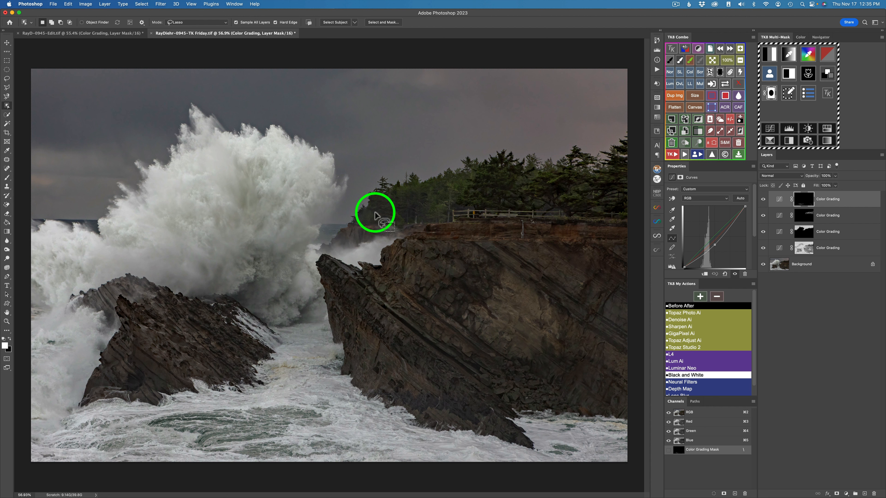
# - Paint white at 5% opacity over the selected ocean on the top Color Grading layer's mask, then check the layer before and after and its mask
pyautogui.click(680, 61)
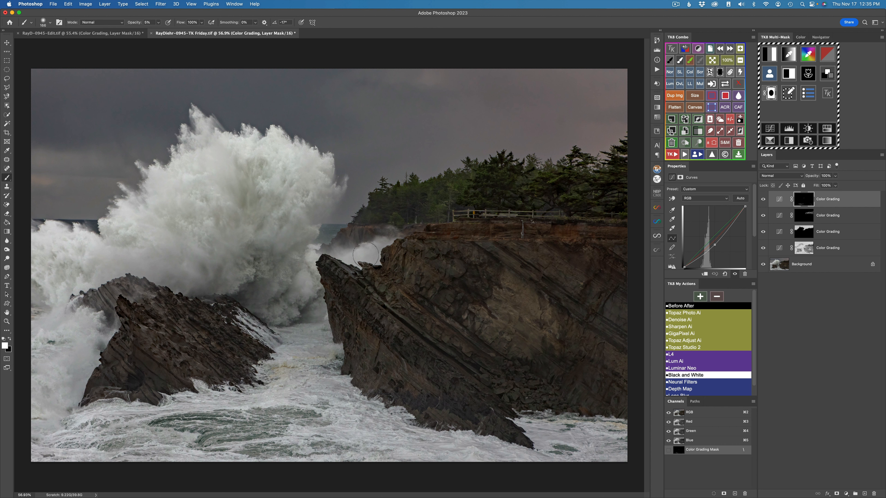
pyautogui.click(763, 199)
pyautogui.click(763, 199)
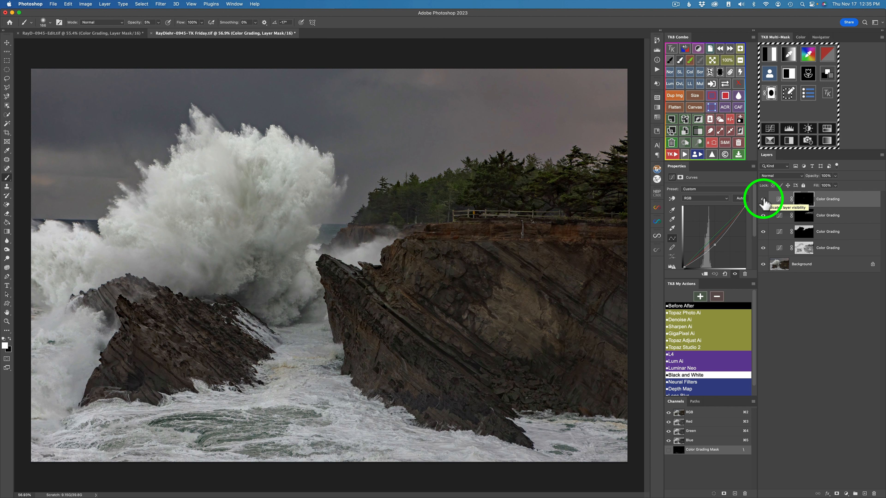
pyautogui.click(725, 84)
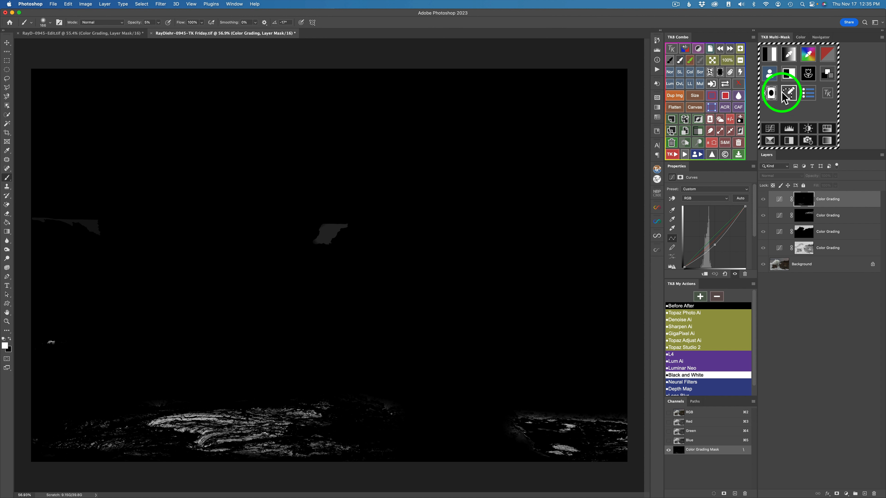
pyautogui.click(726, 85)
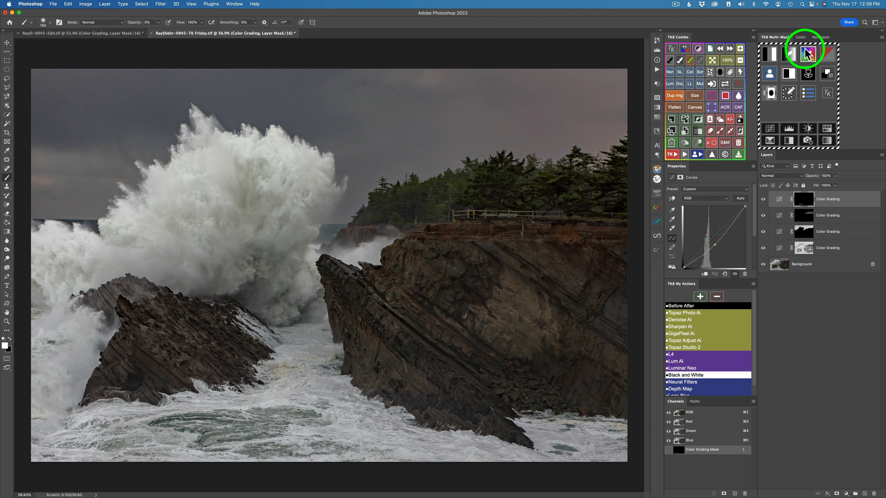
# - Generate a Midtones 1 luminosity mask from the RGB image and apply it to a new Curves layer
pyautogui.click(770, 56)
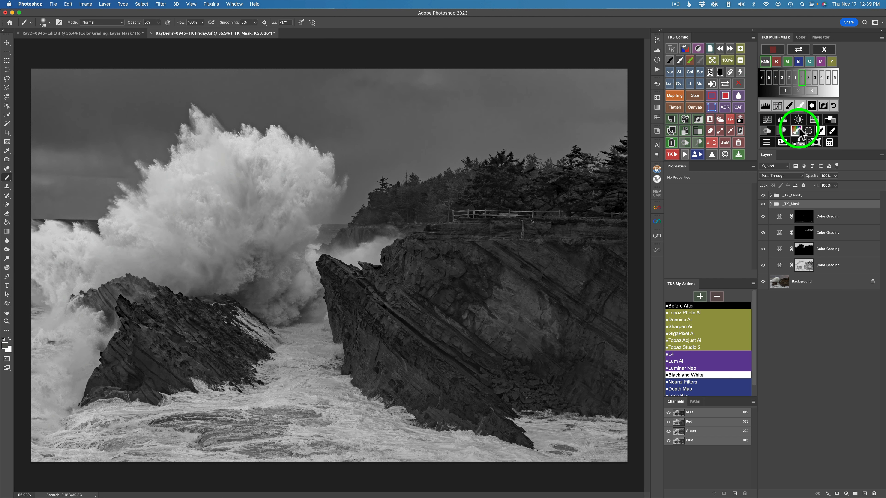
pyautogui.click(785, 91)
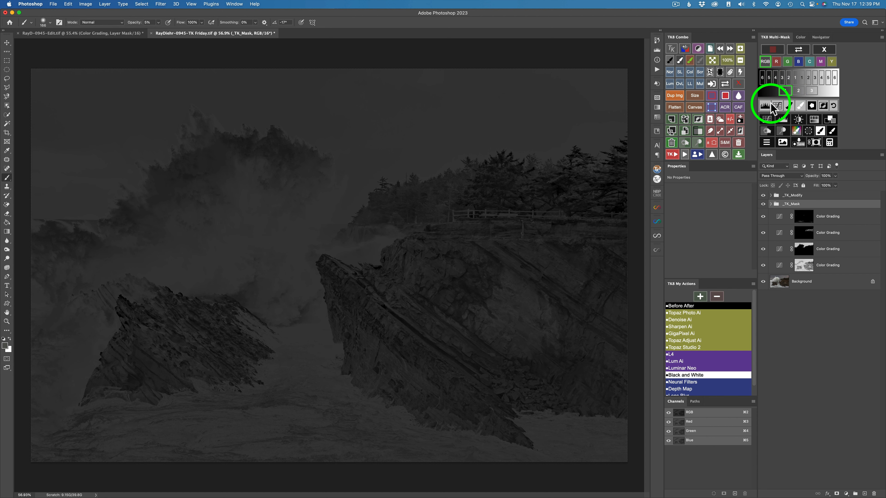
pyautogui.click(769, 122)
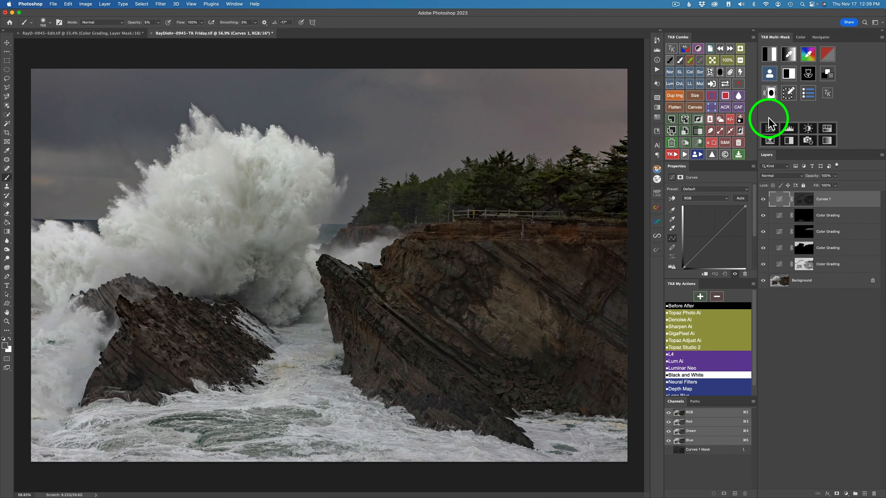
# - Set the masked Curves layer to Screen blending with the Strong Contrast (RGB) preset and compare before and after
pyautogui.click(700, 71)
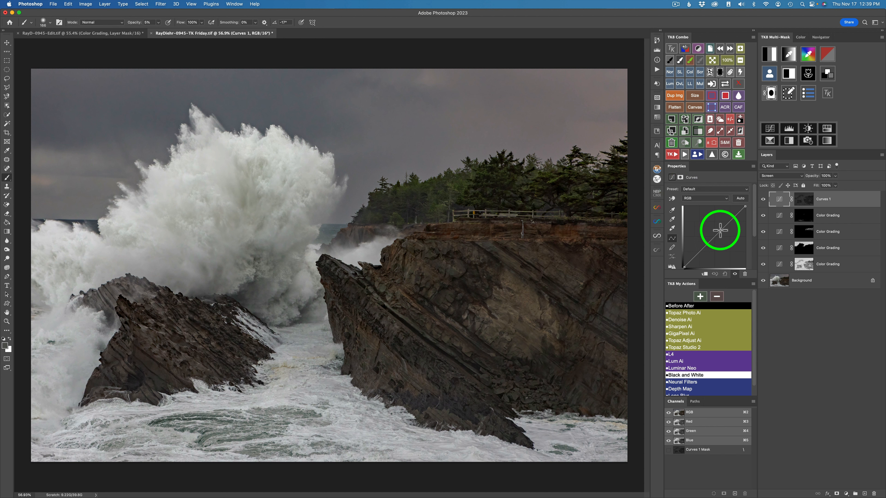
pyautogui.click(746, 188)
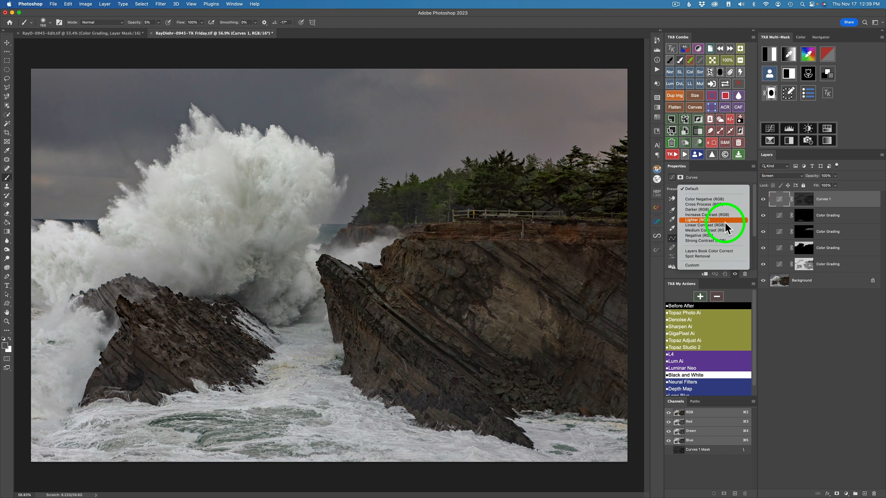
pyautogui.click(711, 244)
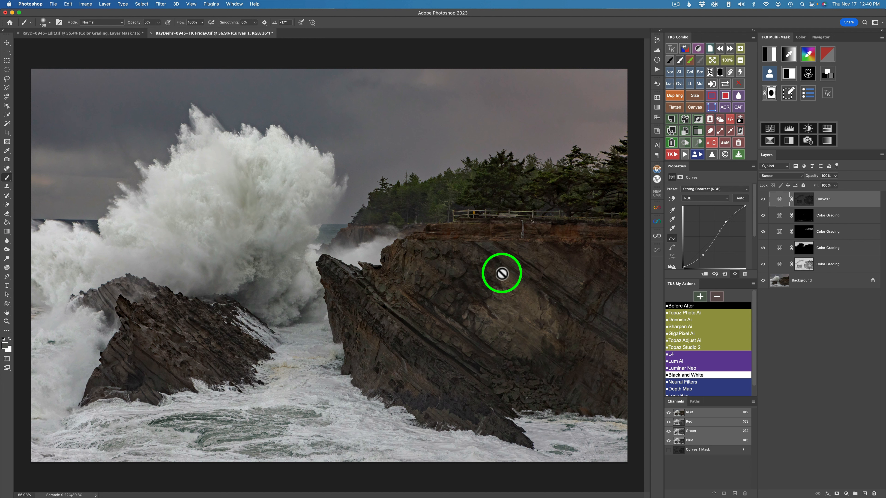
pyautogui.click(763, 200)
pyautogui.click(763, 199)
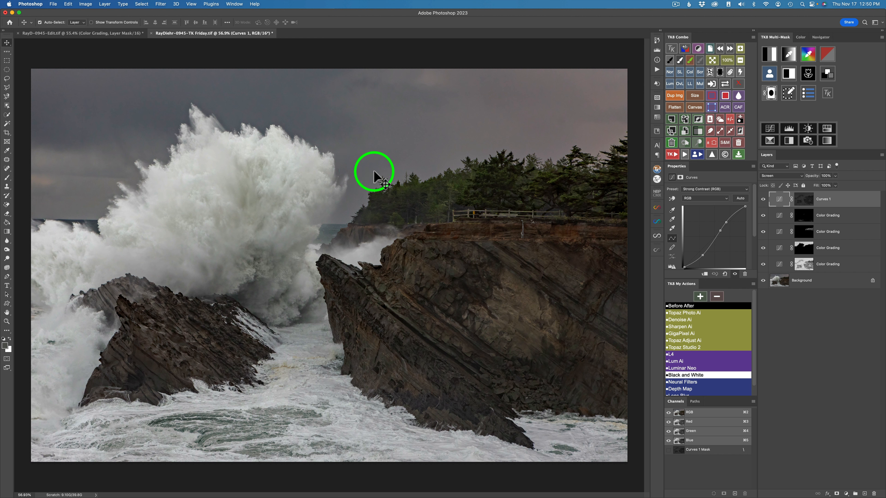
# - Add a black-masked Curves layer in Multiply mode and draw a white gradient on its mask from the top of the sky downward
pyautogui.click(771, 131)
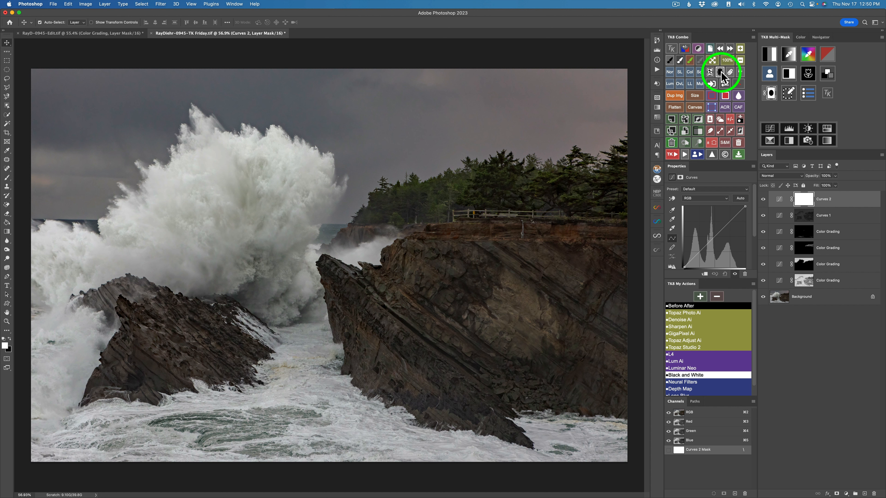
pyautogui.click(700, 83)
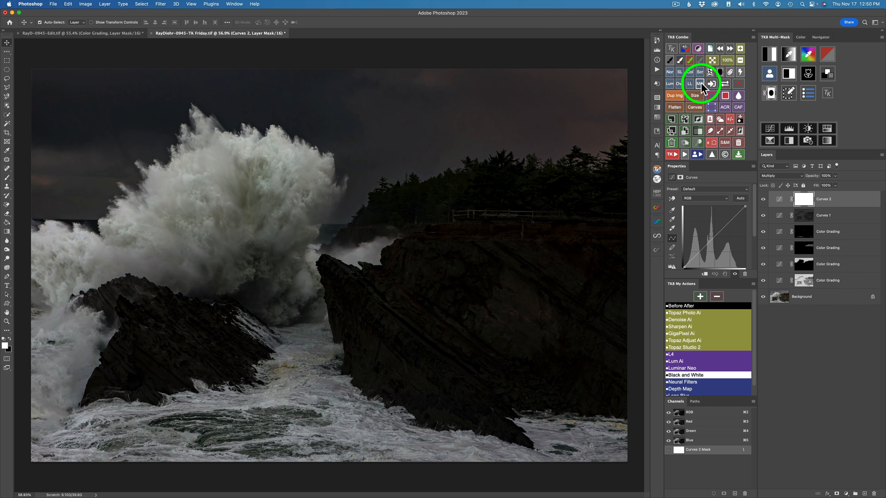
pyautogui.click(721, 70)
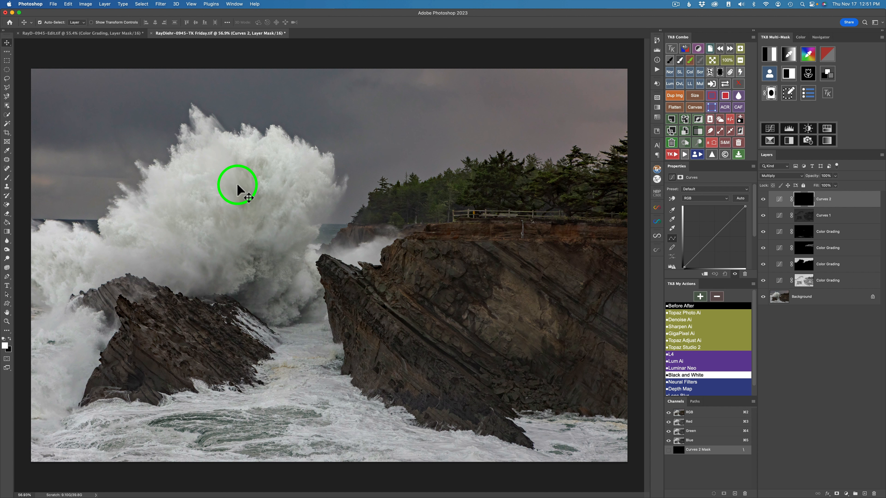
pyautogui.click(7, 232)
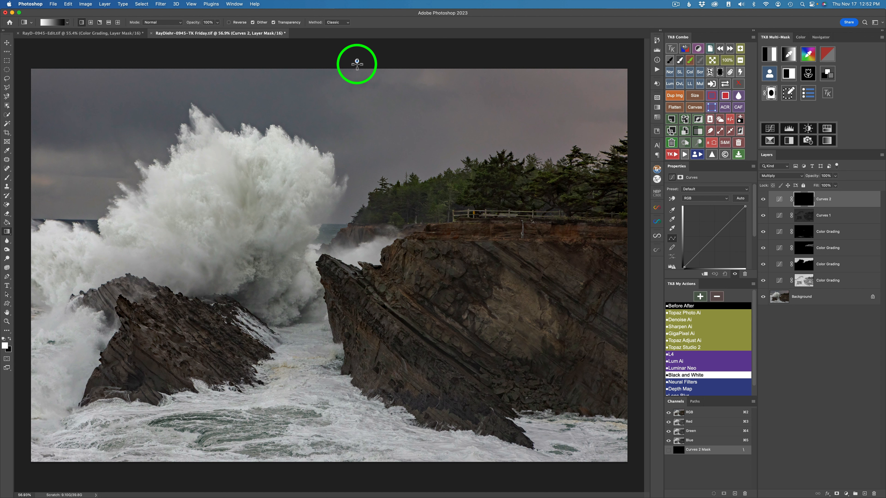
pyautogui.moveTo(357, 61); pyautogui.dragTo(356, 174)
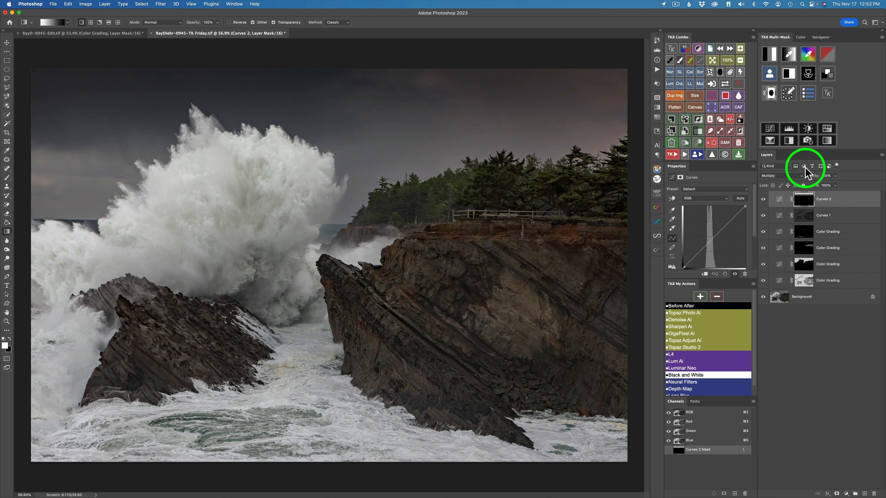
# - Lower the sky-darkening Curves layer's opacity to 34% and compare the image with and without it
pyautogui.moveTo(816, 179); pyautogui.dragTo(792, 179)
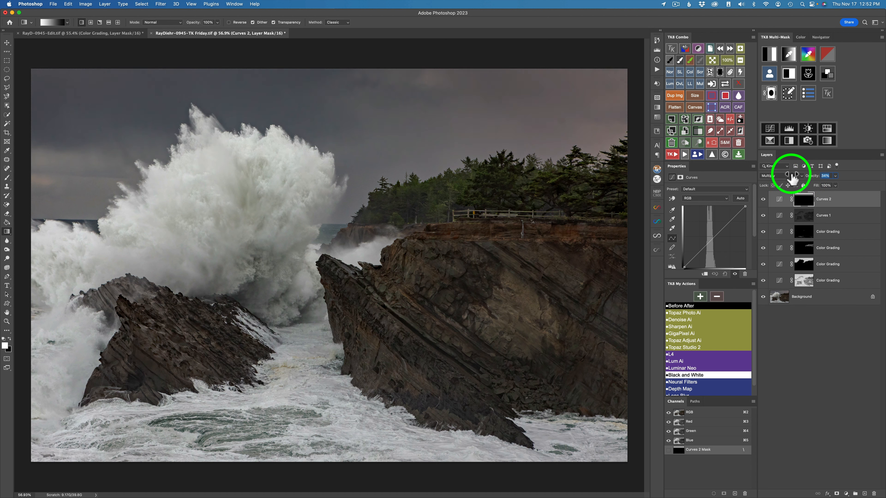
pyautogui.click(763, 200)
pyautogui.click(763, 200)
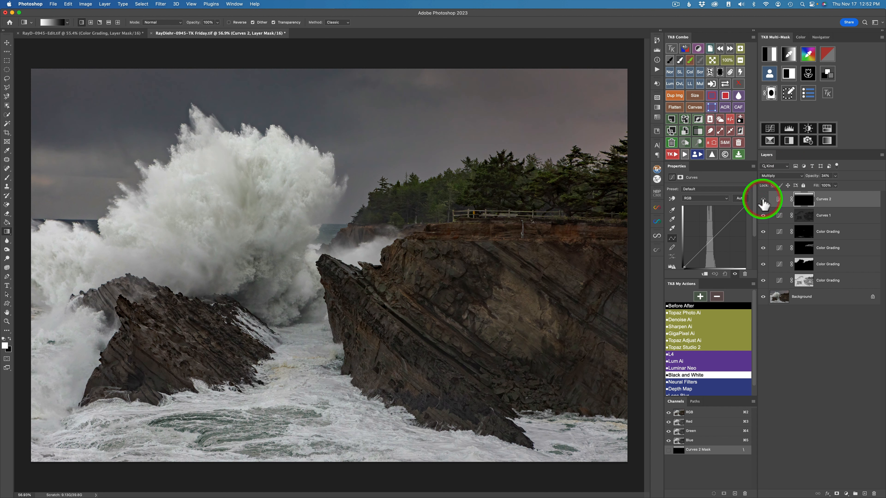
pyautogui.click(763, 200)
pyautogui.click(763, 200)
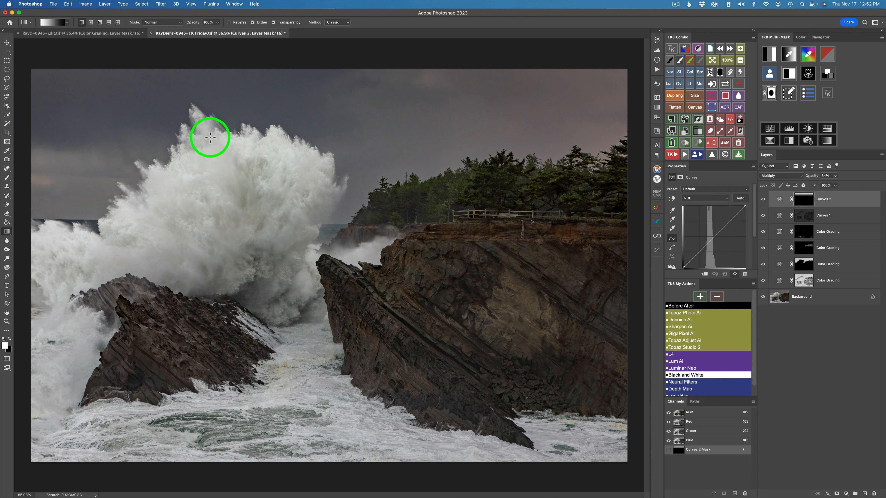
pyautogui.press('v')
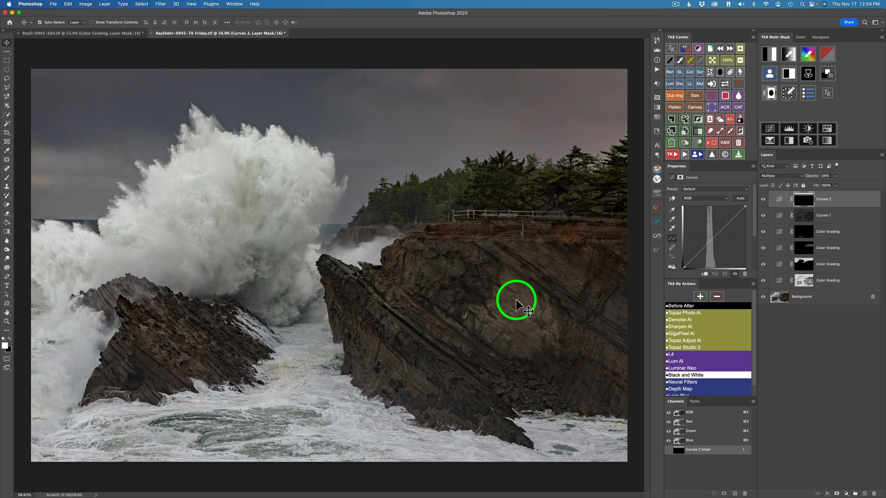
# - Select the sky without the spray at the wave's right edge, invert the selection and hide its edges
pyautogui.click(720, 120)
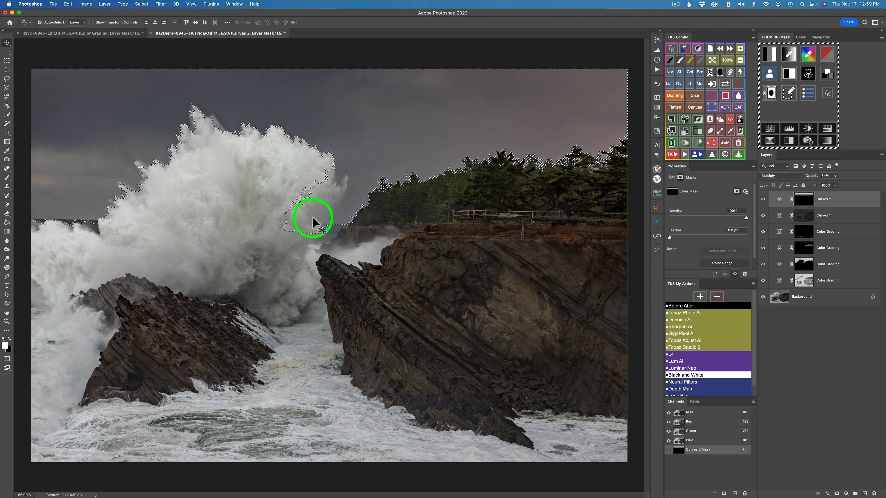
pyautogui.click(7, 105)
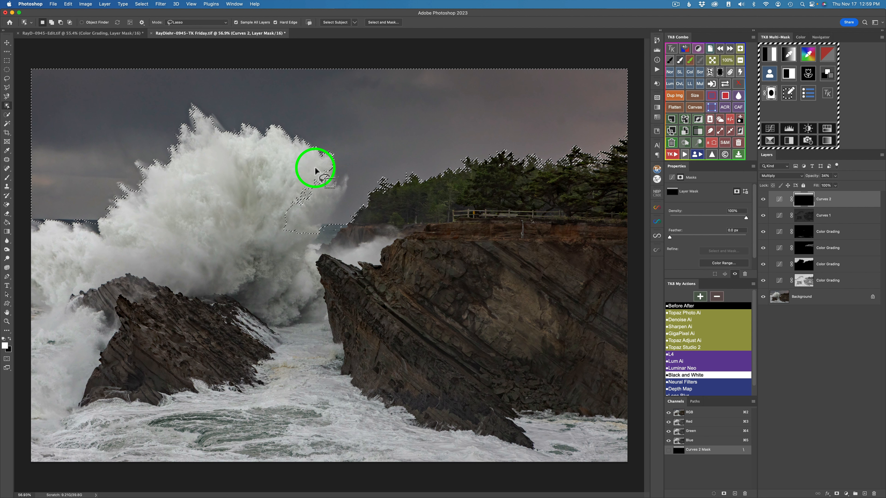
pyautogui.moveTo(330, 169); pyautogui.dragTo(334, 186)
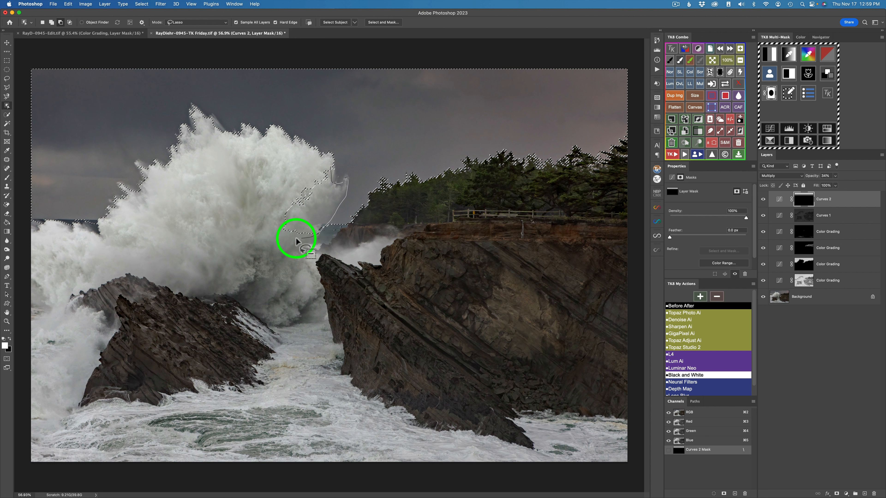
pyautogui.moveTo(296, 240)
pyautogui.mouseDown()
pyautogui.moveTo(268, 211)
pyautogui.moveTo(307, 176)
pyautogui.moveTo(333, 164)
pyautogui.moveTo(331, 171)
pyautogui.mouseUp()
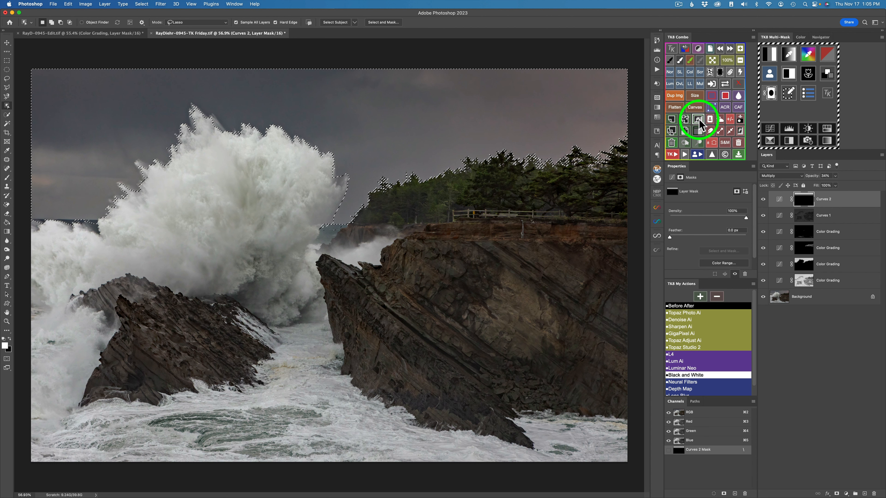
pyautogui.click(740, 132)
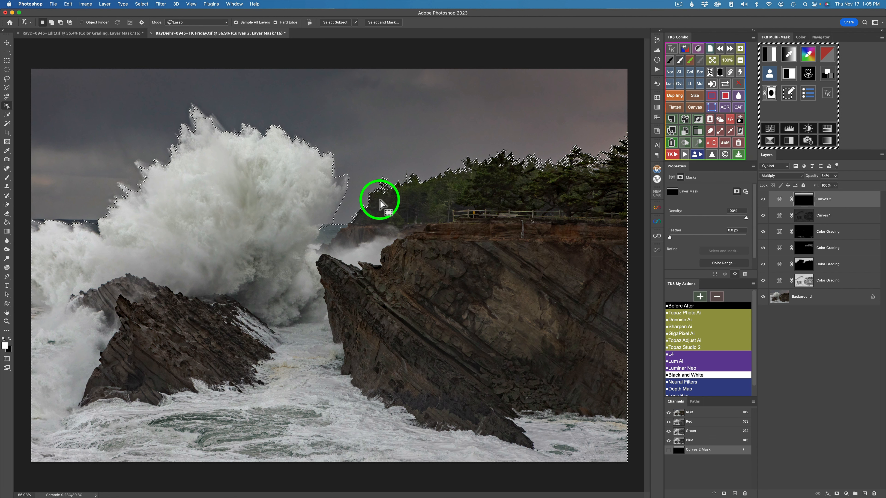
pyautogui.click(712, 143)
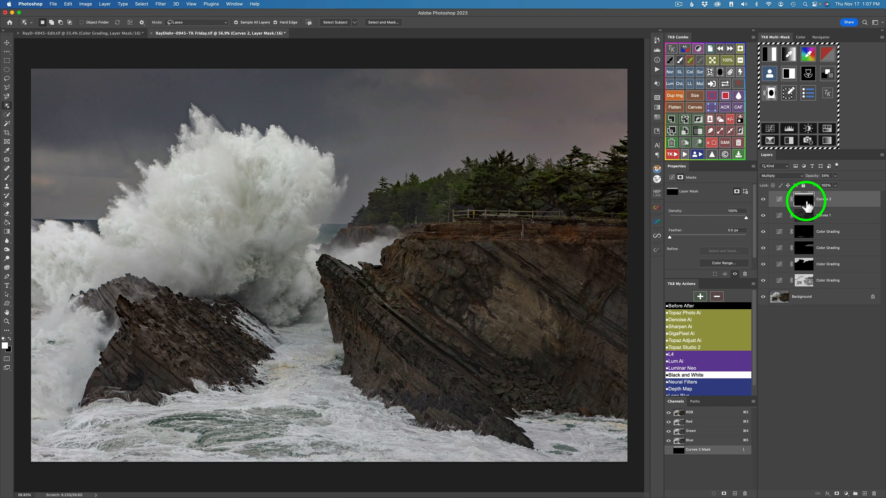
# - Fill the selected area of the sky-darkening Curves layer's mask with black in Normal mode at 100% opacity
pyautogui.click(726, 96)
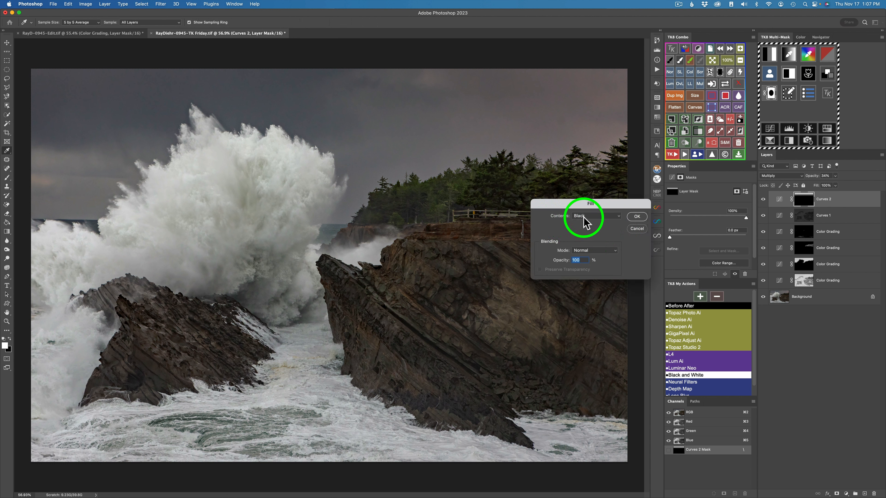
pyautogui.click(620, 217)
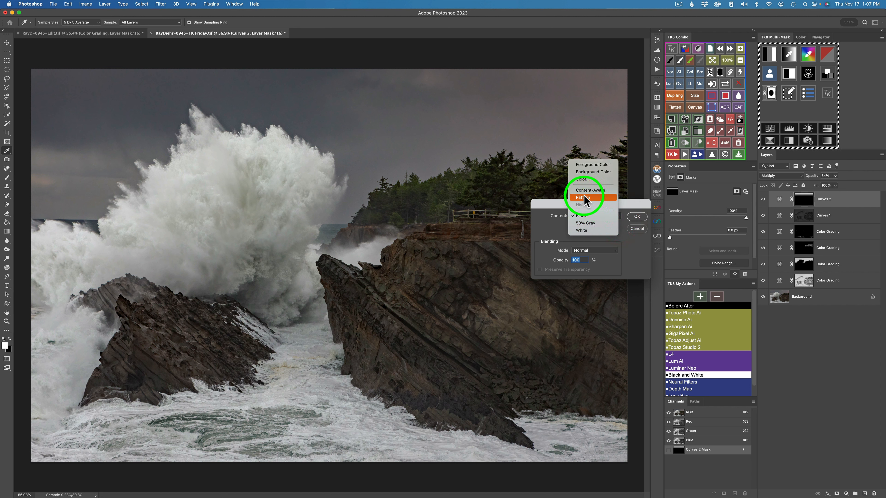
pyautogui.click(584, 216)
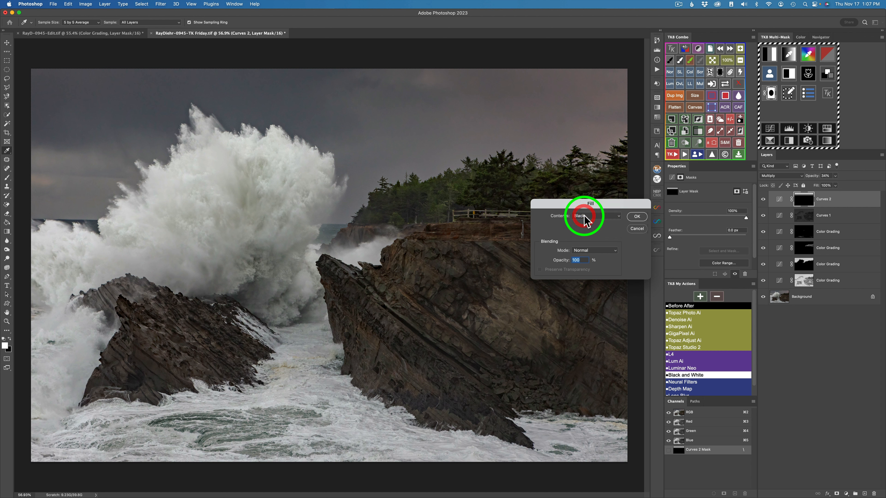
pyautogui.click(637, 216)
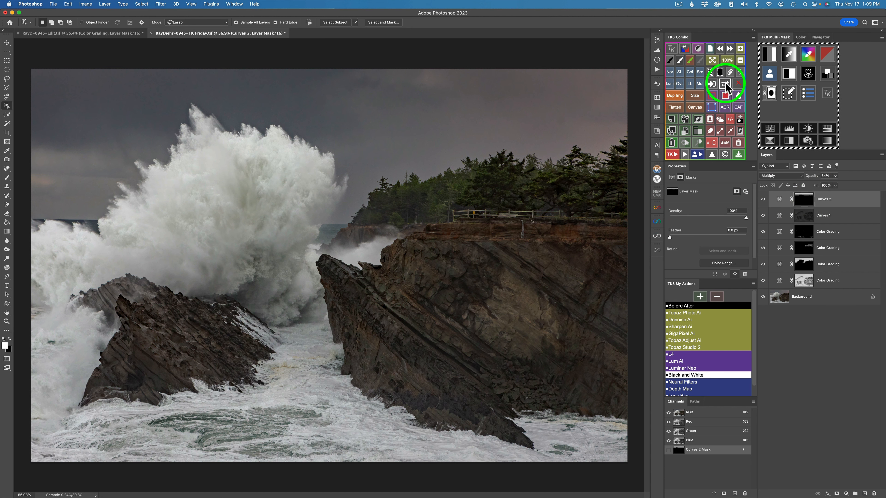
# - Inspect the sky-darkening layer's mask on its own and compare the whole edit before and after
pyautogui.click(725, 84)
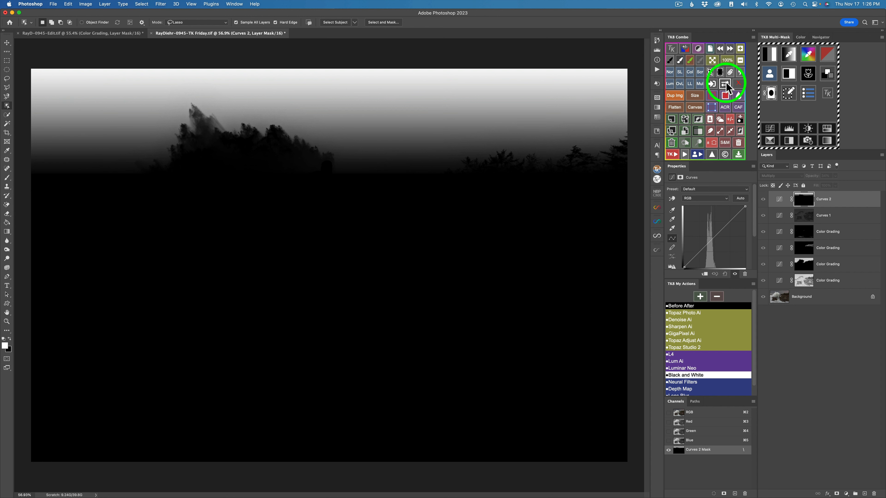
pyautogui.click(726, 85)
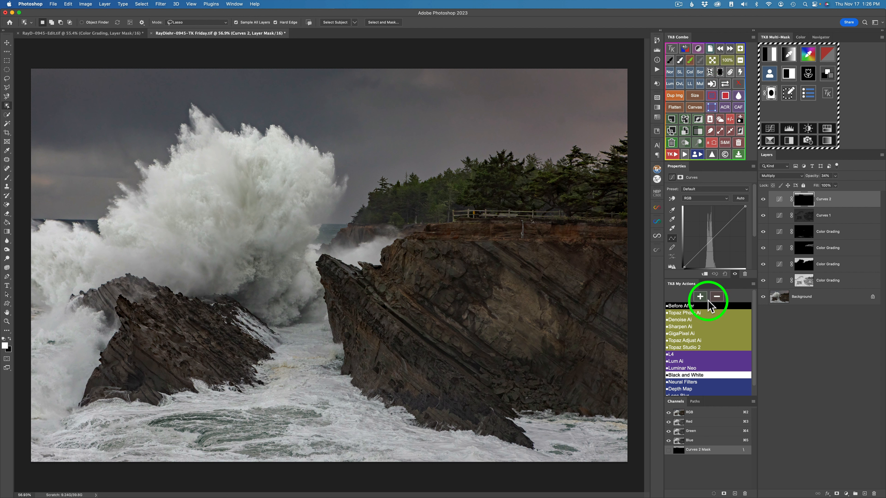
pyautogui.click(684, 308)
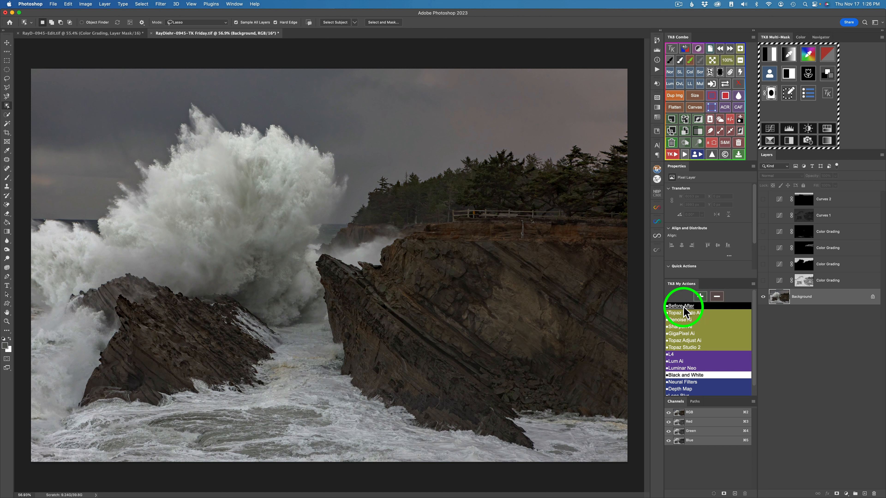
pyautogui.click(686, 310)
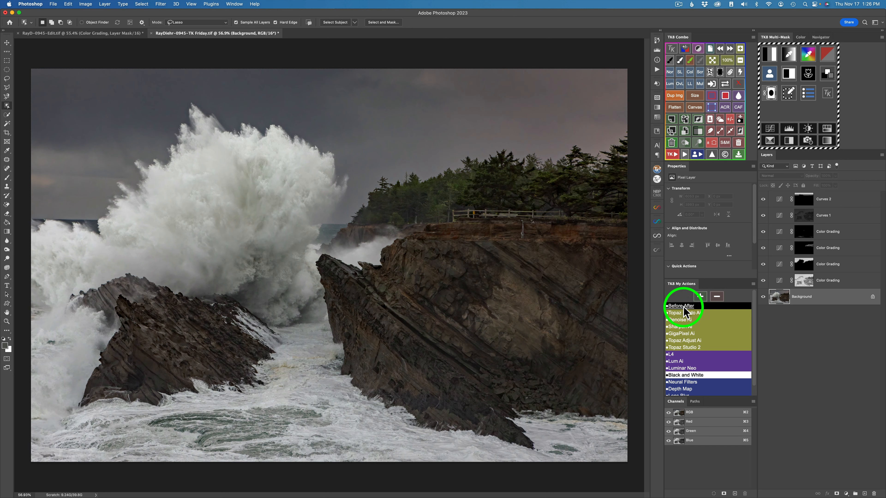
# - With the top Curves layer active, generate a TK8 luminosity mask from the color #524e48 sampled on the cliff's rock face
pyautogui.press('v')
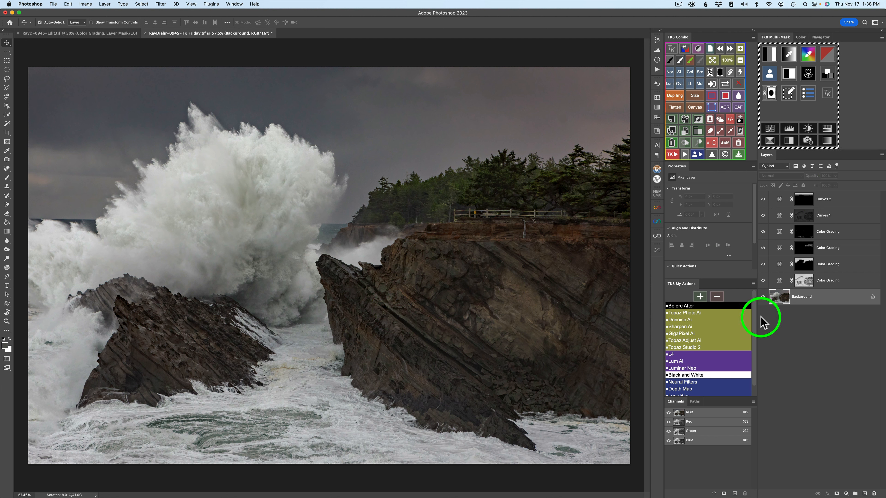
pyautogui.click(779, 202)
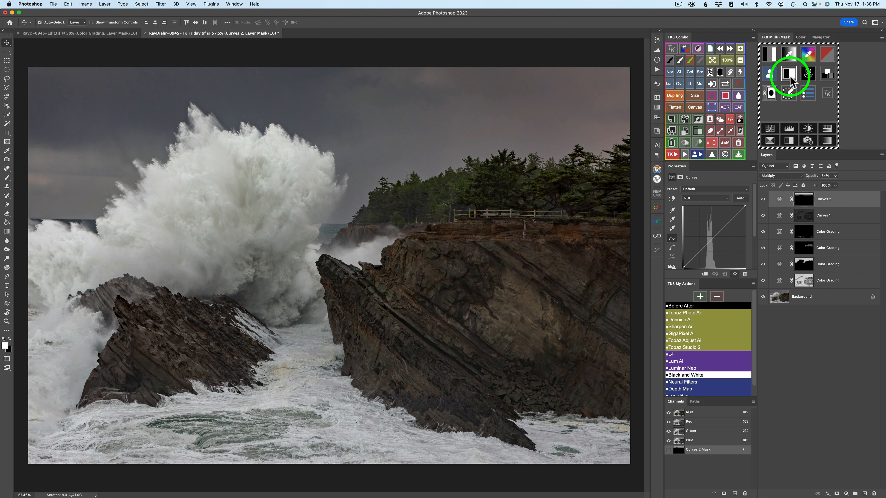
pyautogui.click(790, 55)
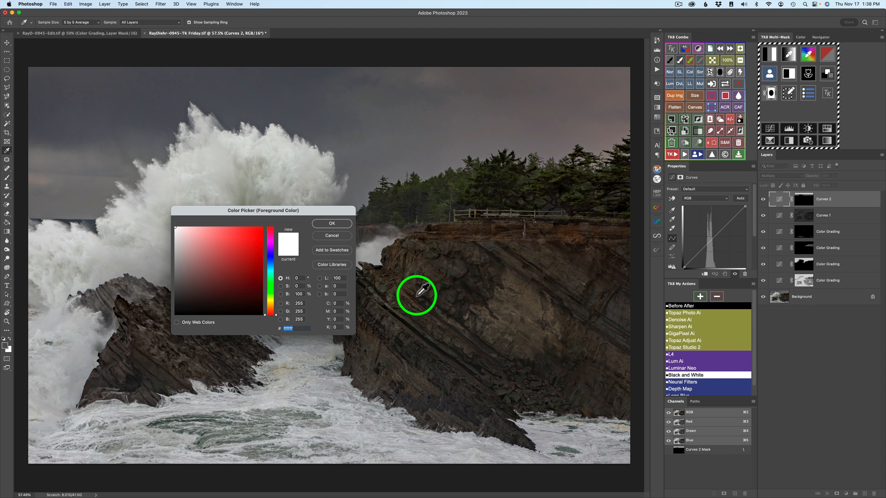
pyautogui.click(395, 302)
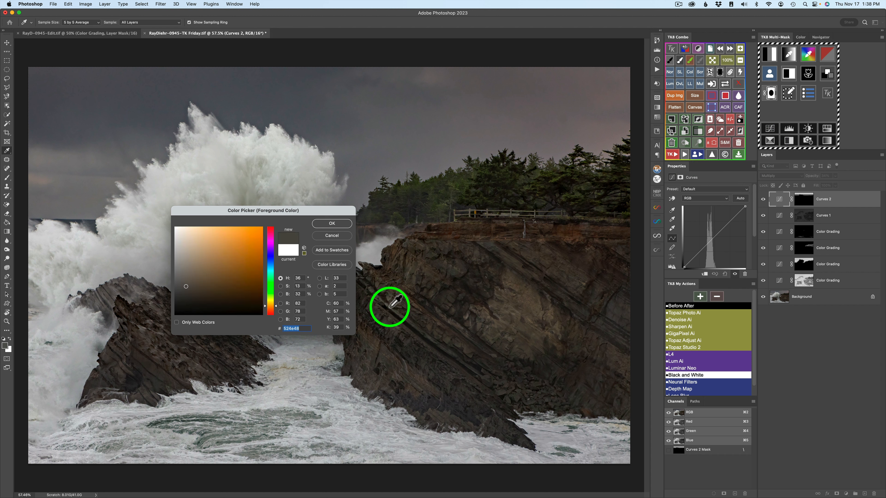
pyautogui.click(331, 224)
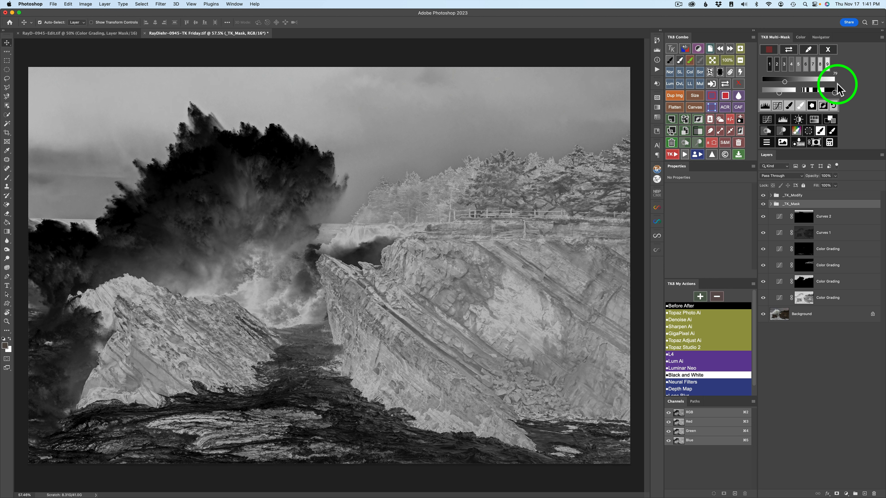
# - Narrow the mask's tonal range around the sampled rock tone, brighten it, and create an Overlay white-paint dodge layer with it
pyautogui.moveTo(835, 92); pyautogui.dragTo(808, 92)
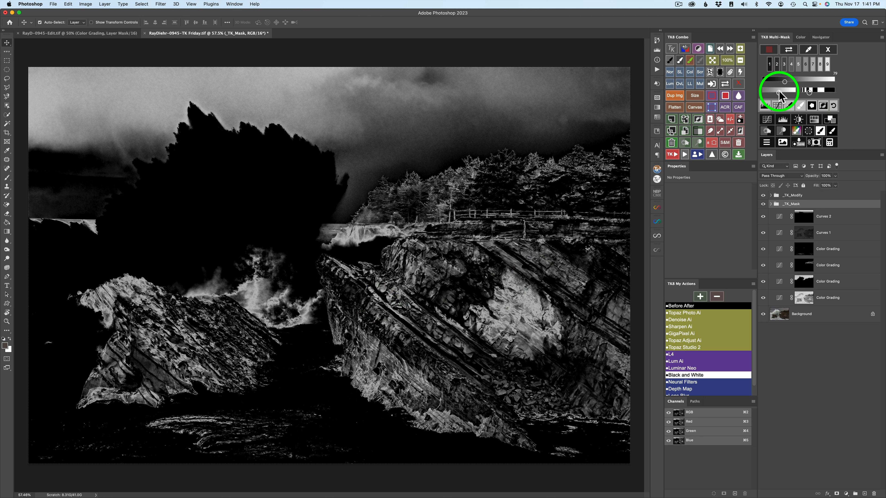
pyautogui.moveTo(779, 92); pyautogui.dragTo(788, 92)
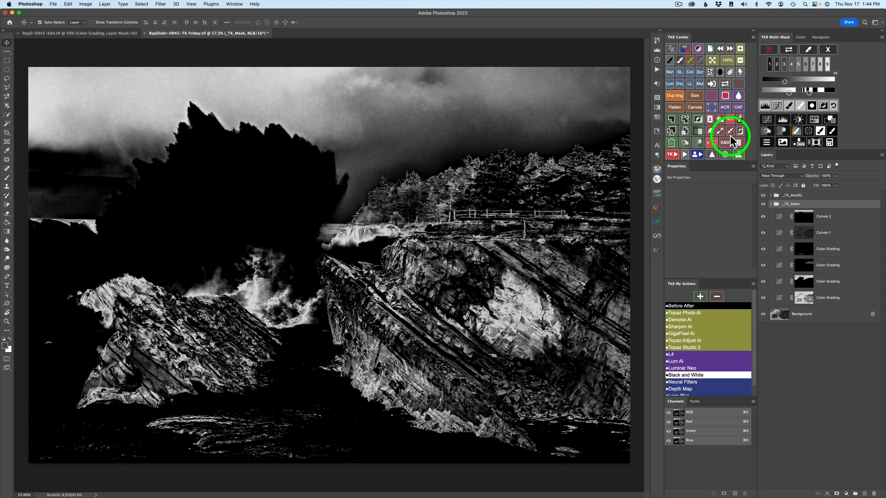
pyautogui.click(780, 132)
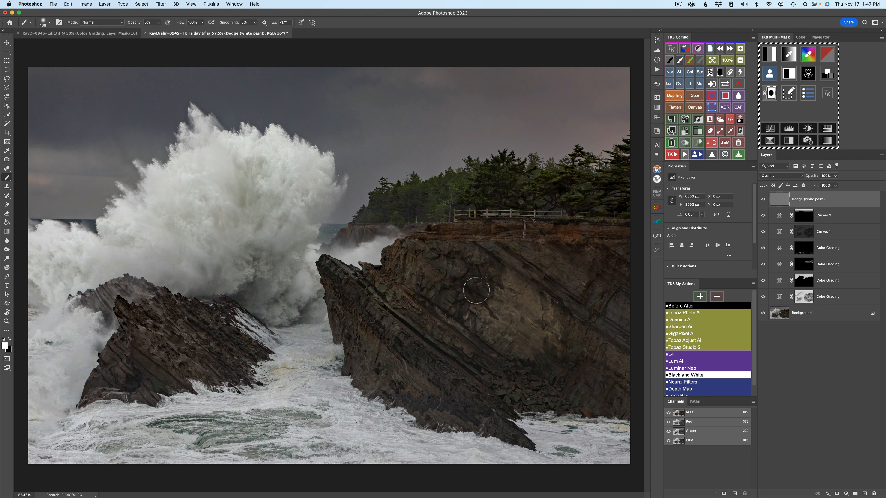
# - Paint white over the cliff face at 10% brush opacity and compare the image with and without the dodge layer
pyautogui.press('1')
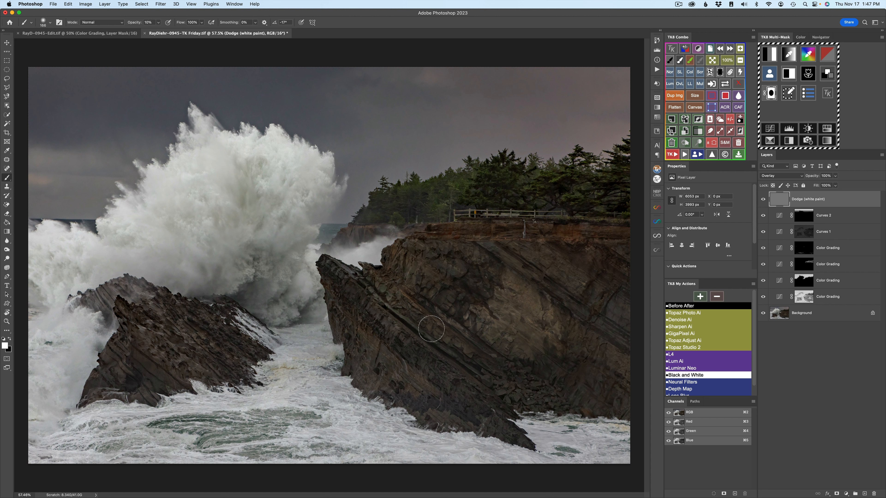
pyautogui.moveTo(408, 329)
pyautogui.mouseDown()
pyautogui.moveTo(427, 331)
pyautogui.moveTo(386, 316)
pyautogui.moveTo(429, 394)
pyautogui.moveTo(536, 372)
pyautogui.moveTo(431, 320)
pyautogui.moveTo(434, 266)
pyautogui.moveTo(604, 265)
pyautogui.moveTo(561, 289)
pyautogui.moveTo(572, 392)
pyautogui.moveTo(619, 331)
pyautogui.moveTo(605, 272)
pyautogui.moveTo(558, 251)
pyautogui.moveTo(438, 250)
pyautogui.moveTo(370, 302)
pyautogui.moveTo(359, 324)
pyautogui.moveTo(505, 415)
pyautogui.moveTo(616, 384)
pyautogui.moveTo(389, 312)
pyautogui.moveTo(427, 344)
pyautogui.moveTo(391, 342)
pyautogui.moveTo(433, 368)
pyautogui.moveTo(546, 390)
pyautogui.moveTo(462, 340)
pyautogui.moveTo(451, 297)
pyautogui.moveTo(550, 277)
pyautogui.moveTo(540, 257)
pyautogui.moveTo(477, 277)
pyautogui.moveTo(615, 388)
pyautogui.moveTo(453, 386)
pyautogui.moveTo(516, 430)
pyautogui.moveTo(415, 367)
pyautogui.moveTo(351, 307)
pyautogui.moveTo(416, 332)
pyautogui.moveTo(342, 286)
pyautogui.moveTo(357, 309)
pyautogui.moveTo(399, 315)
pyautogui.moveTo(452, 356)
pyautogui.moveTo(501, 375)
pyautogui.moveTo(546, 376)
pyautogui.moveTo(509, 366)
pyautogui.moveTo(440, 257)
pyautogui.moveTo(598, 360)
pyautogui.moveTo(606, 391)
pyautogui.moveTo(612, 335)
pyautogui.moveTo(512, 242)
pyautogui.moveTo(615, 266)
pyautogui.moveTo(507, 287)
pyautogui.mouseUp()
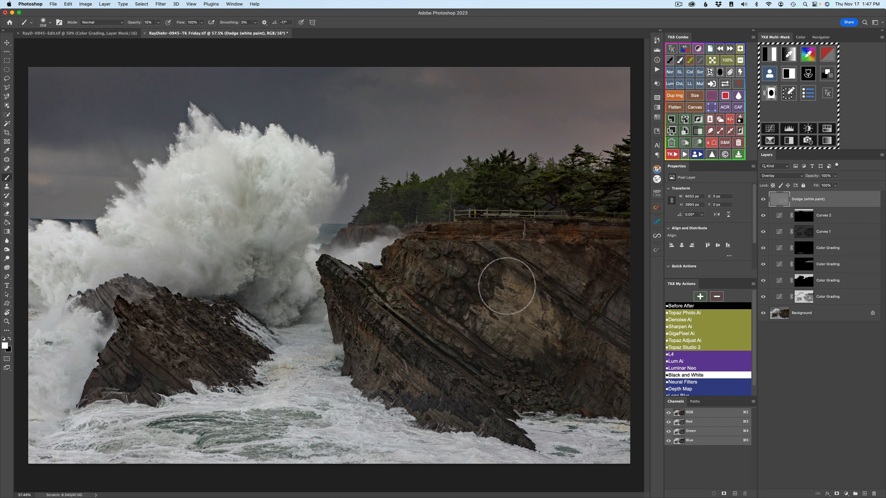
pyautogui.click(764, 199)
pyautogui.click(763, 199)
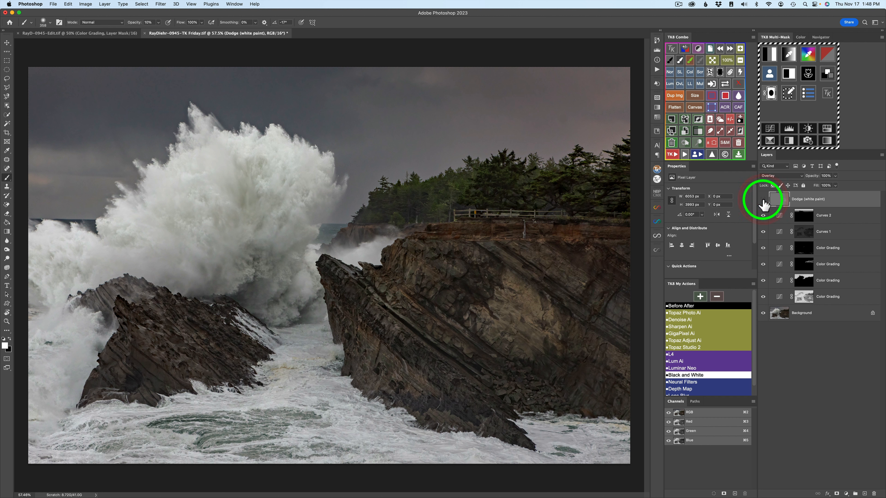
pyautogui.click(763, 198)
pyautogui.click(764, 199)
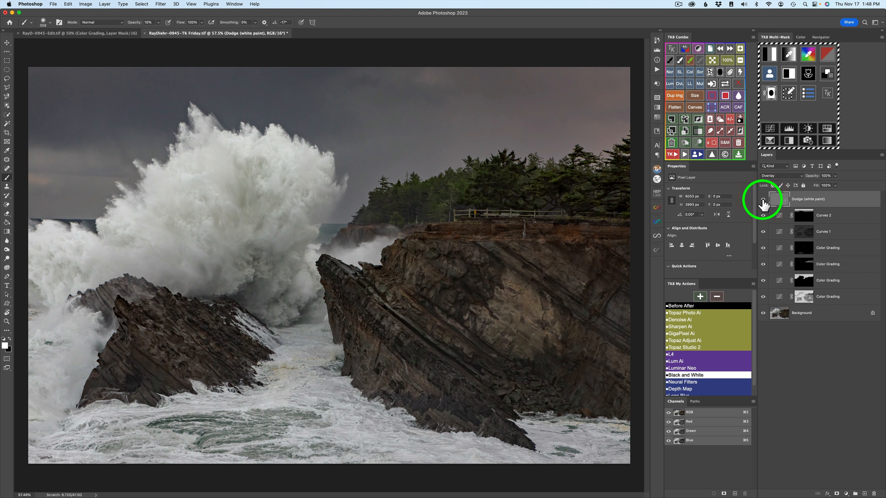
# - Dodge the rock ridges along the cliff's sloping front edge with white and toggle the dodge layer to compare
pyautogui.moveTo(349, 279)
pyautogui.mouseDown()
pyautogui.moveTo(326, 270)
pyautogui.moveTo(356, 283)
pyautogui.moveTo(331, 263)
pyautogui.moveTo(353, 285)
pyautogui.moveTo(334, 271)
pyautogui.moveTo(336, 324)
pyautogui.moveTo(331, 287)
pyautogui.moveTo(351, 359)
pyautogui.moveTo(354, 326)
pyautogui.moveTo(362, 376)
pyautogui.moveTo(362, 349)
pyautogui.moveTo(372, 373)
pyautogui.moveTo(397, 361)
pyautogui.moveTo(397, 394)
pyautogui.moveTo(405, 367)
pyautogui.moveTo(428, 406)
pyautogui.moveTo(464, 418)
pyautogui.mouseUp()
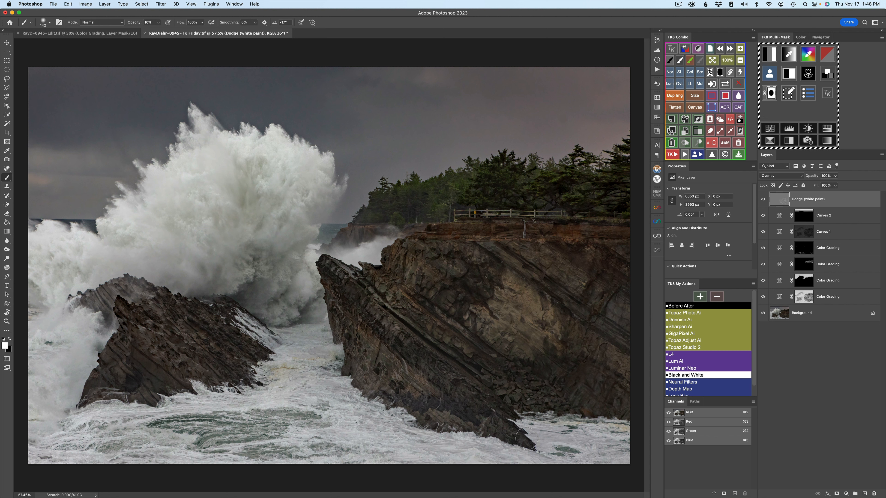
pyautogui.click(763, 199)
pyautogui.click(764, 199)
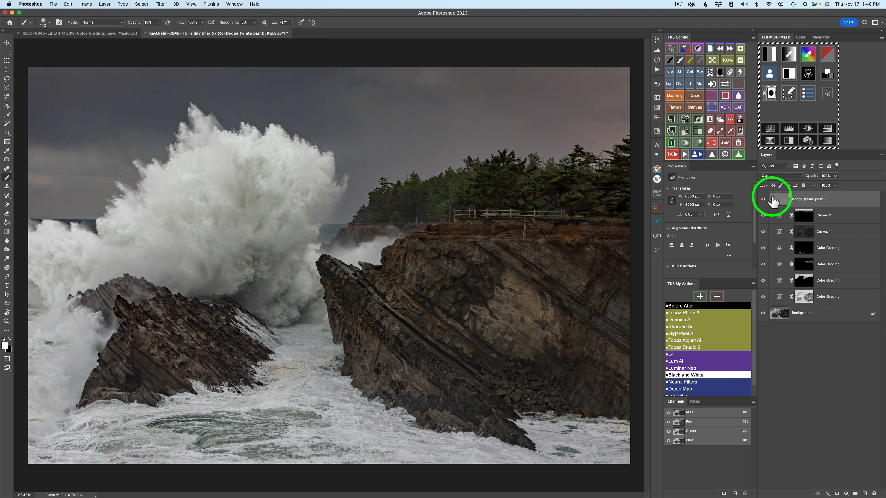
pyautogui.click(763, 200)
pyautogui.click(763, 200)
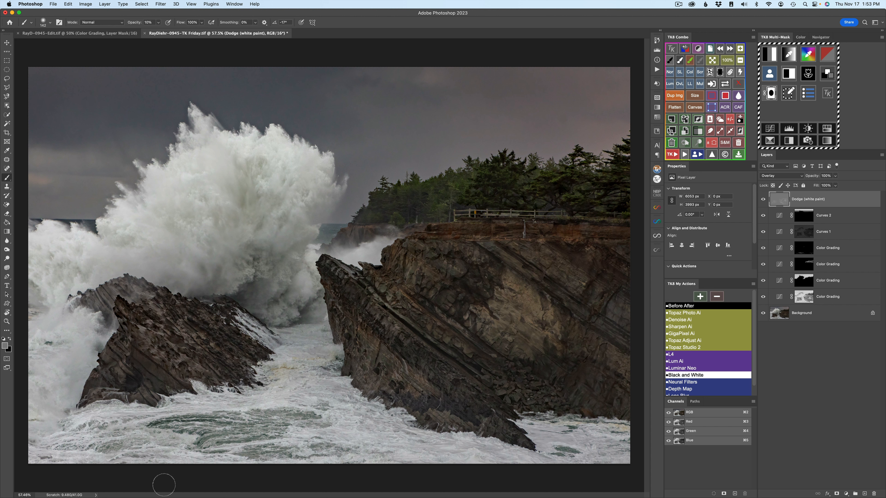
pyautogui.click(764, 199)
pyautogui.click(763, 200)
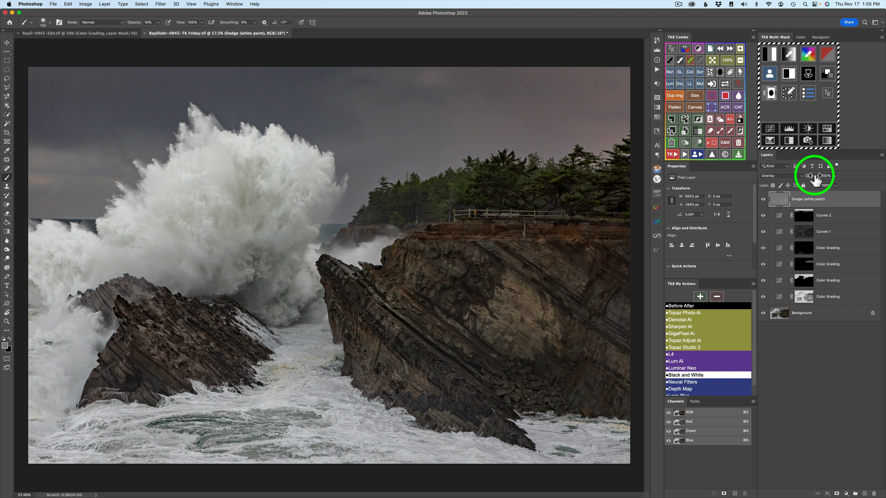
# - Reduce the white-paint dodge layer's opacity to soften the brightening and compare the image with and without it
pyautogui.moveTo(816, 179)
pyautogui.mouseDown()
pyautogui.moveTo(570, 176)
pyautogui.moveTo(600, 181)
pyautogui.mouseUp()
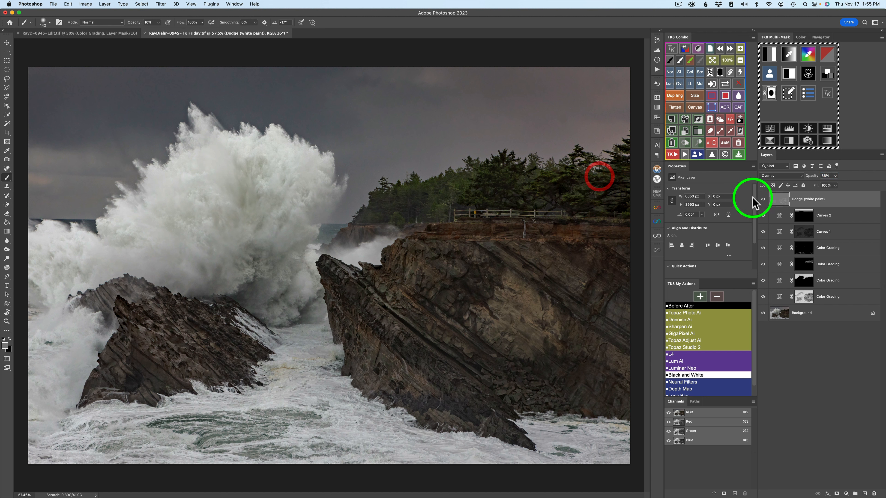
pyautogui.click(763, 201)
pyautogui.click(763, 200)
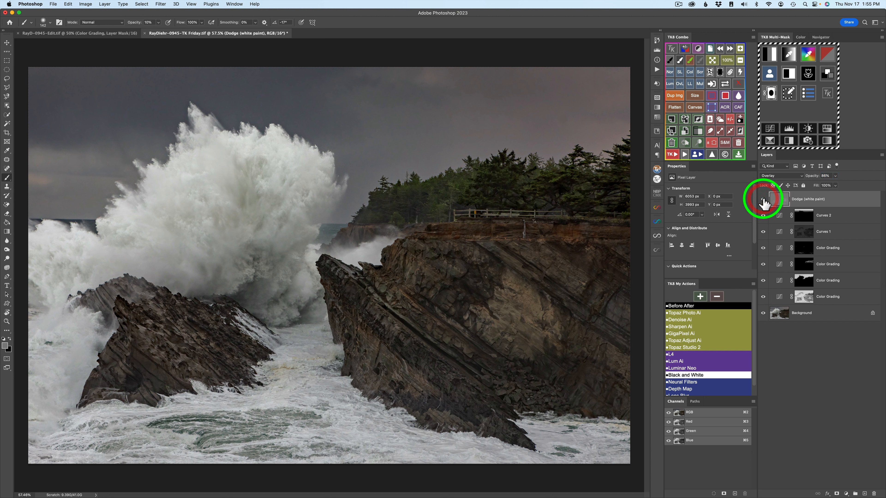
pyautogui.click(764, 200)
pyautogui.click(763, 200)
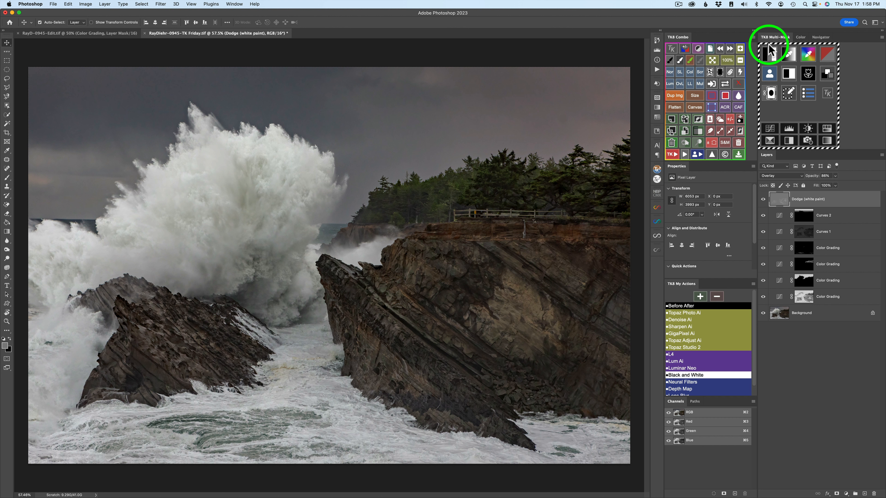
# - Generate a TK8 RGB luminosity mask and restrict it through the darks to Darks 4
pyautogui.click(771, 53)
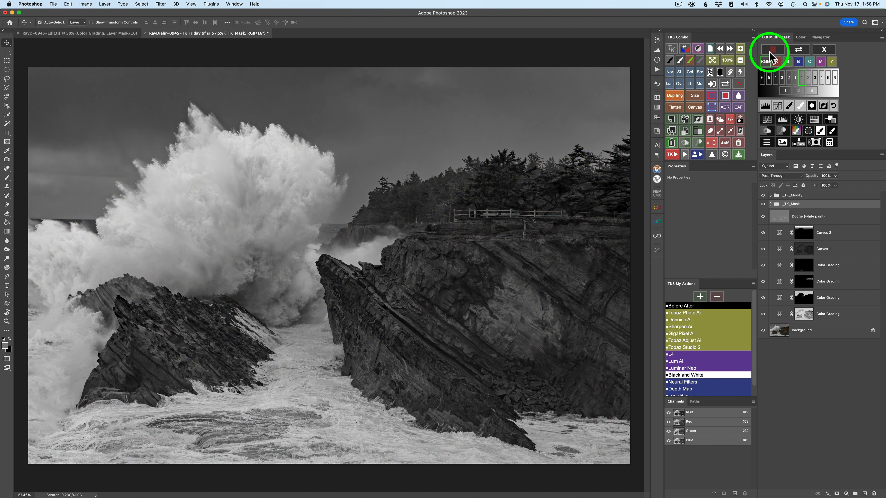
pyautogui.click(795, 79)
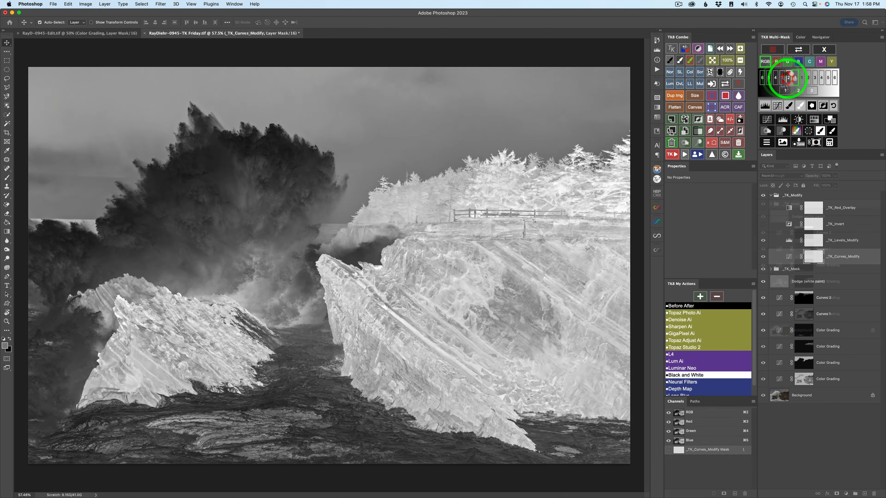
pyautogui.click(781, 77)
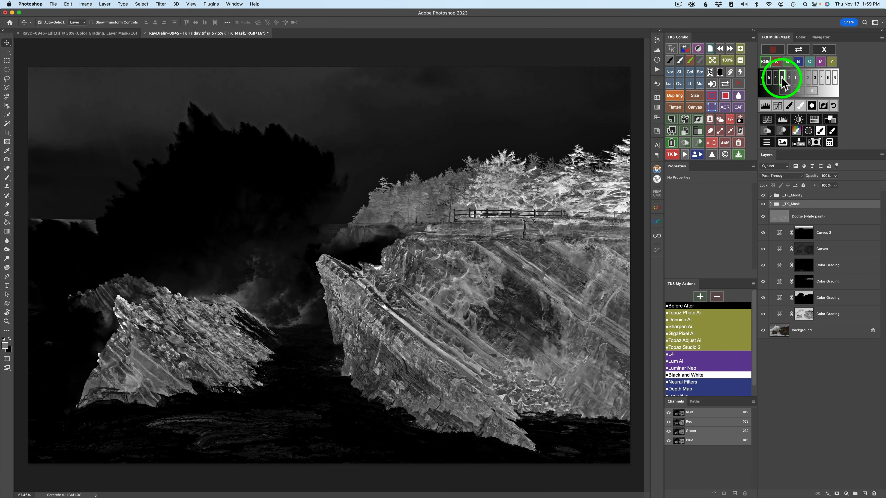
pyautogui.click(775, 78)
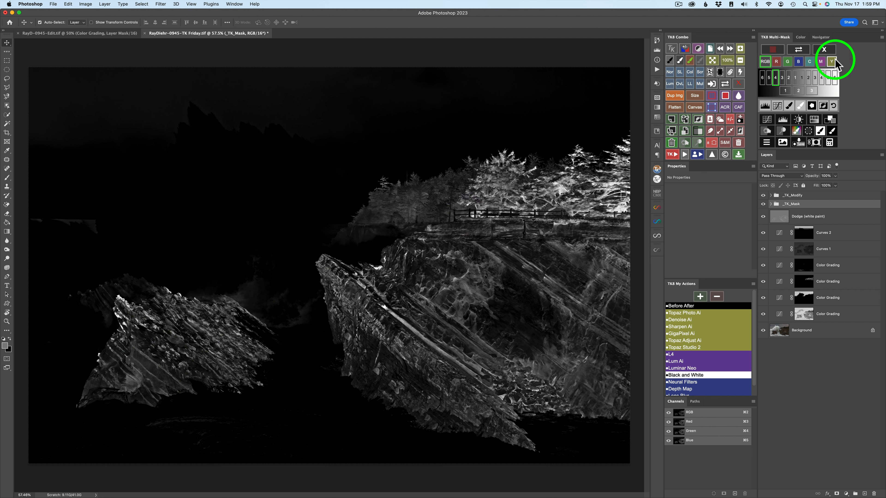
# - Preview the Darks 4 mask from the other color channels and choose the blue channel version
pyautogui.click(777, 61)
pyautogui.click(787, 62)
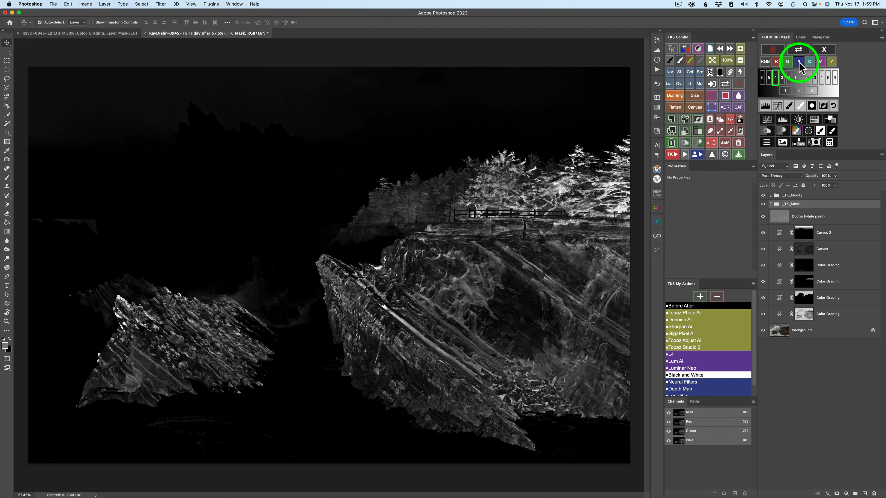
pyautogui.click(798, 62)
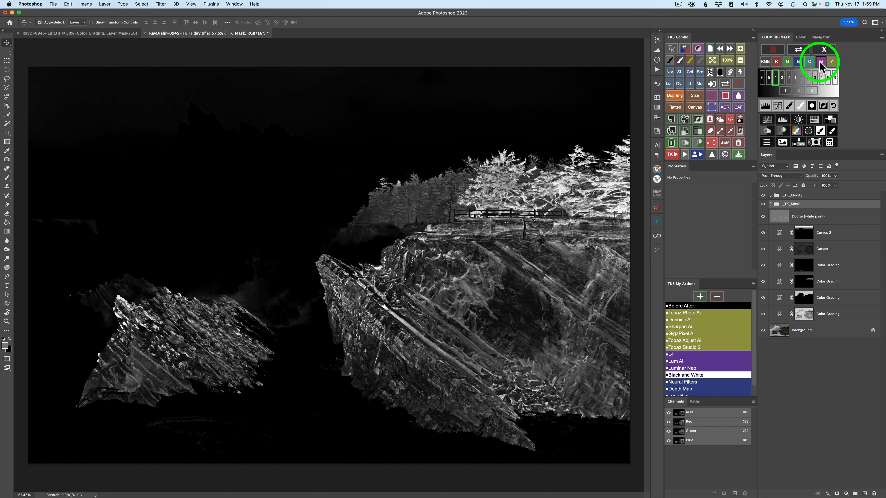
pyautogui.click(820, 63)
pyautogui.click(800, 63)
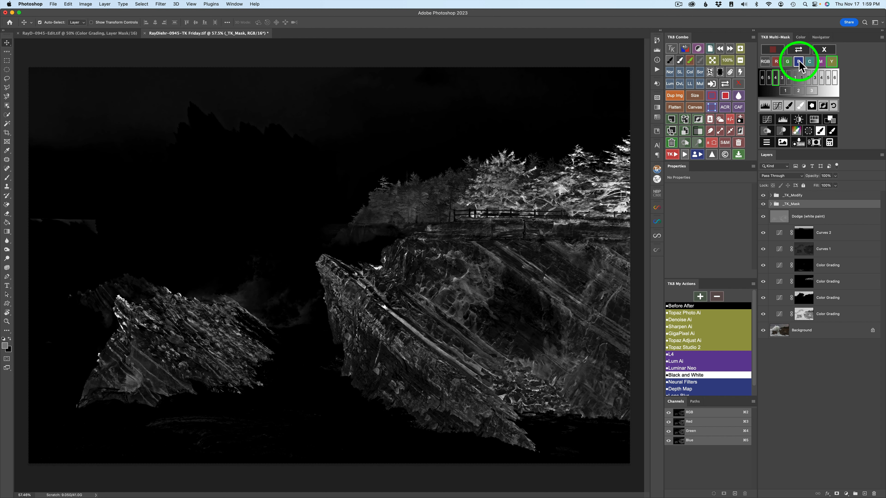
pyautogui.click(799, 62)
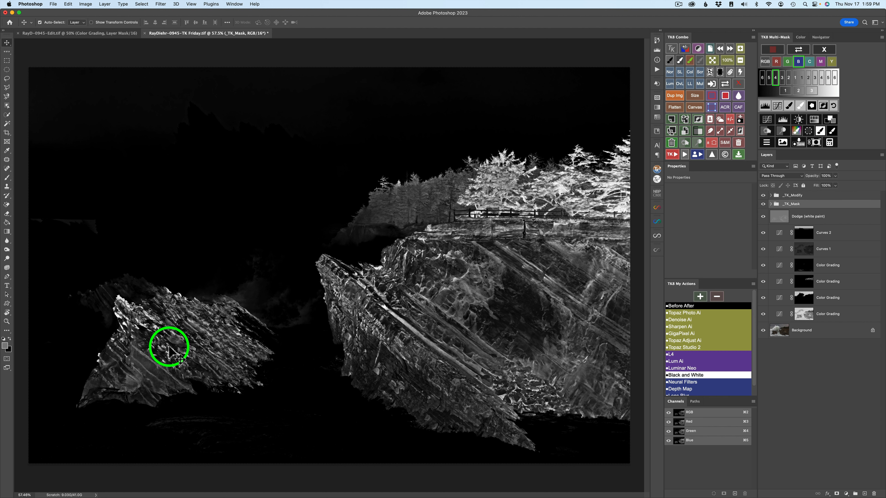
# - Brighten the blue Darks 4 mask with a Levels white point of 229 and apply it to a black-paint burn layer
pyautogui.click(768, 107)
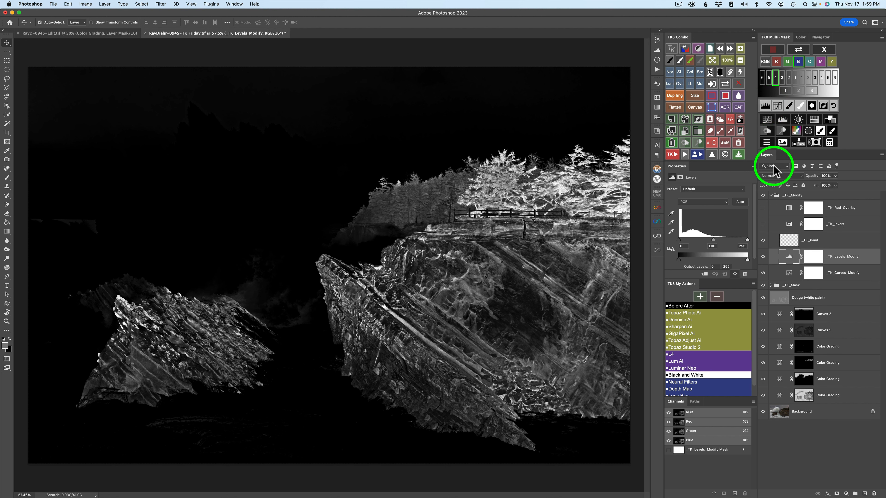
pyautogui.moveTo(748, 239)
pyautogui.mouseDown()
pyautogui.moveTo(733, 239)
pyautogui.moveTo(741, 240)
pyautogui.mouseUp()
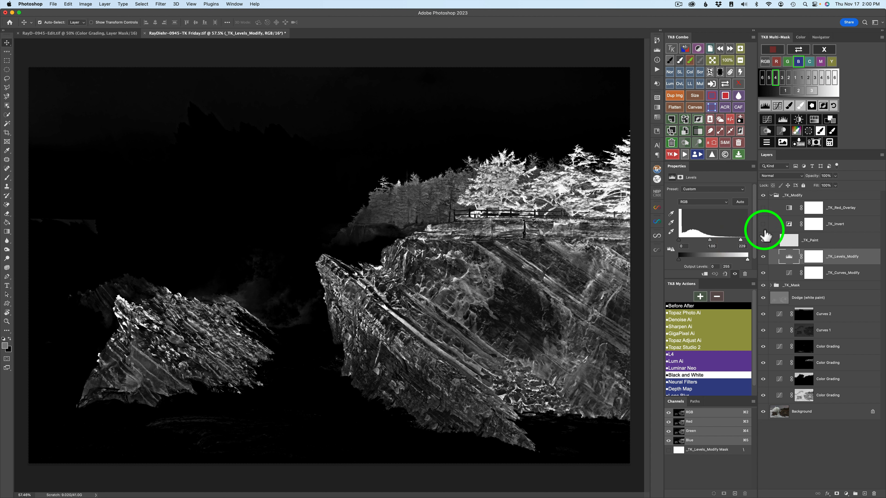
pyautogui.click(764, 132)
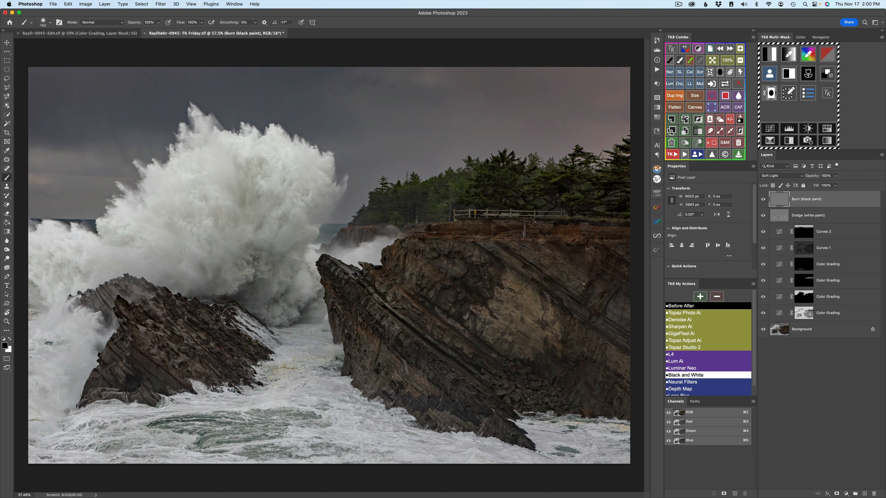
# - Burn the sea rock and the cliff face with black, then inspect the burn layer on, off and in isolation
pyautogui.moveTo(174, 341); pyautogui.dragTo(194, 347)
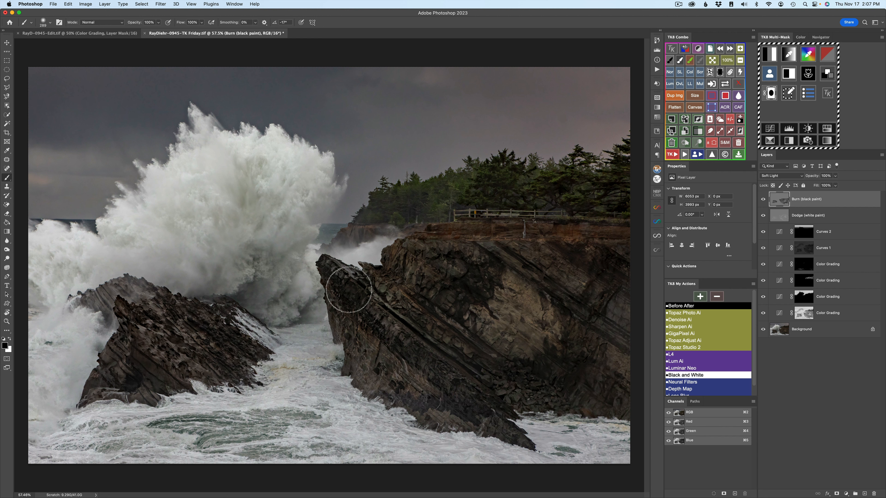
pyautogui.click(763, 199)
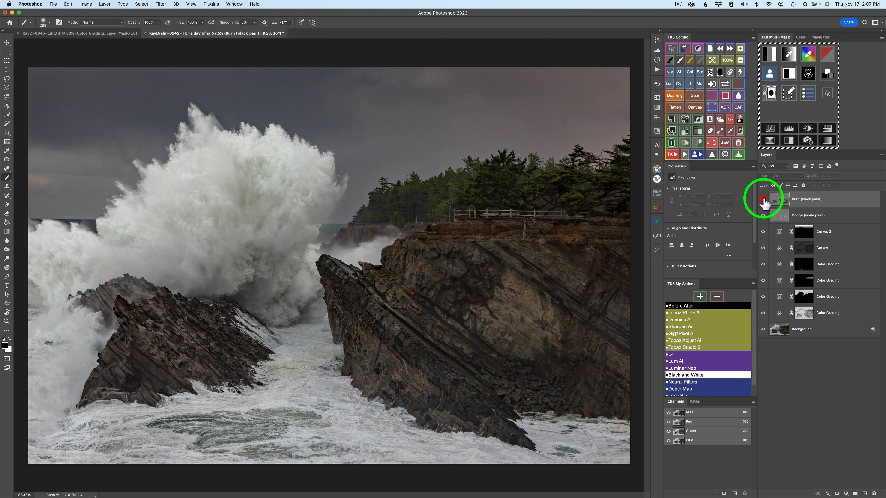
pyautogui.click(763, 199)
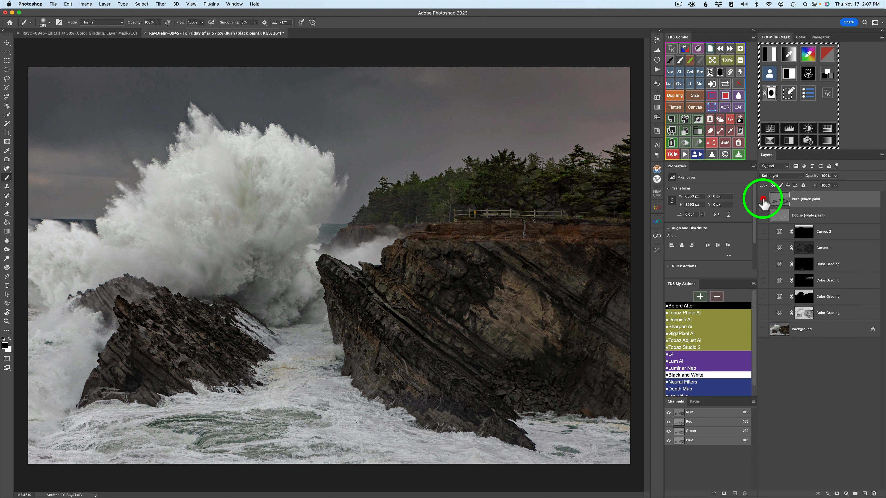
pyautogui.keyDown('alt'); pyautogui.click(763, 200); pyautogui.keyUp('alt')
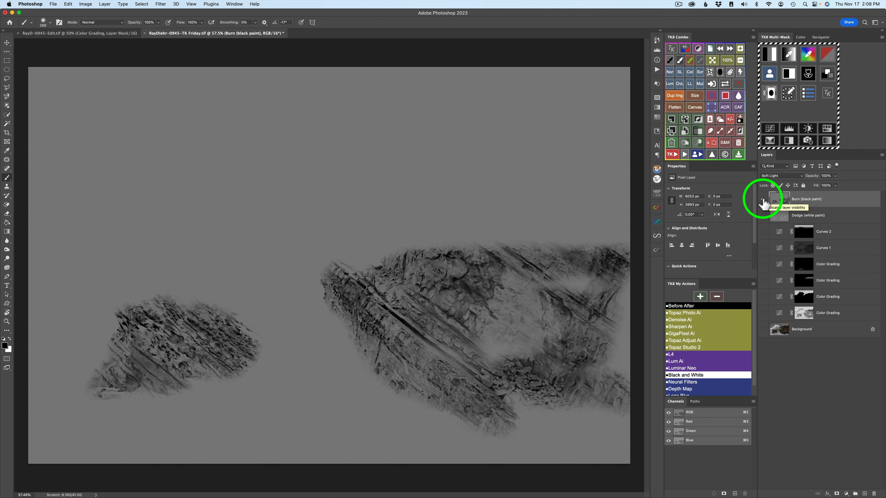
pyautogui.keyDown('alt'); pyautogui.click(763, 200); pyautogui.keyUp('alt')
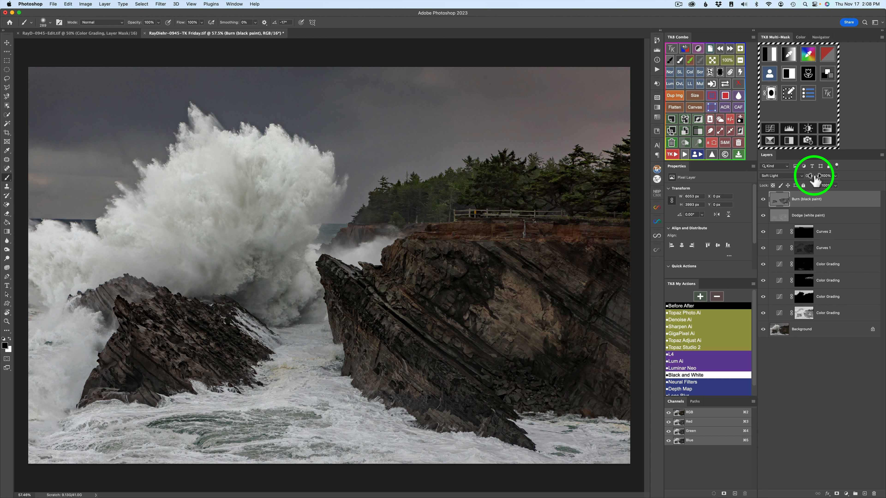
# - Reduce the black-paint burn layer's opacity to 81% and compare the rocks with and without the burning
pyautogui.moveTo(815, 178)
pyautogui.mouseDown()
pyautogui.moveTo(619, 178)
pyautogui.moveTo(636, 178)
pyautogui.mouseUp()
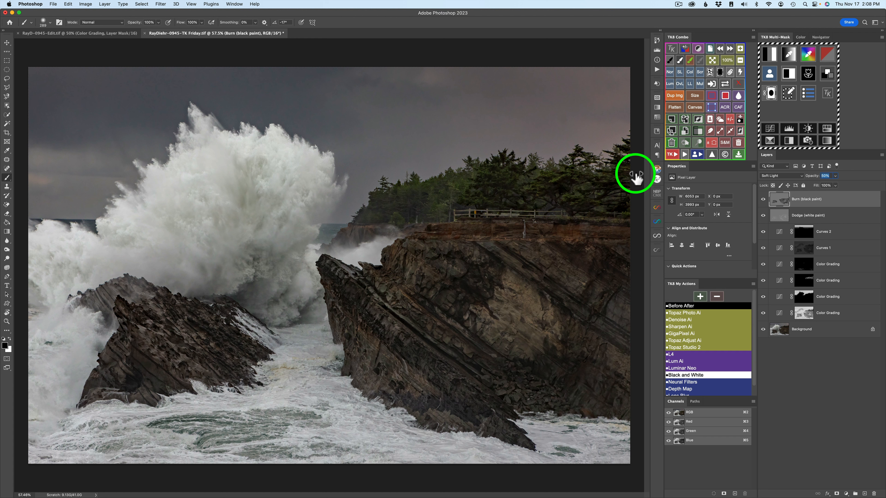
pyautogui.moveTo(635, 178); pyautogui.dragTo(644, 176)
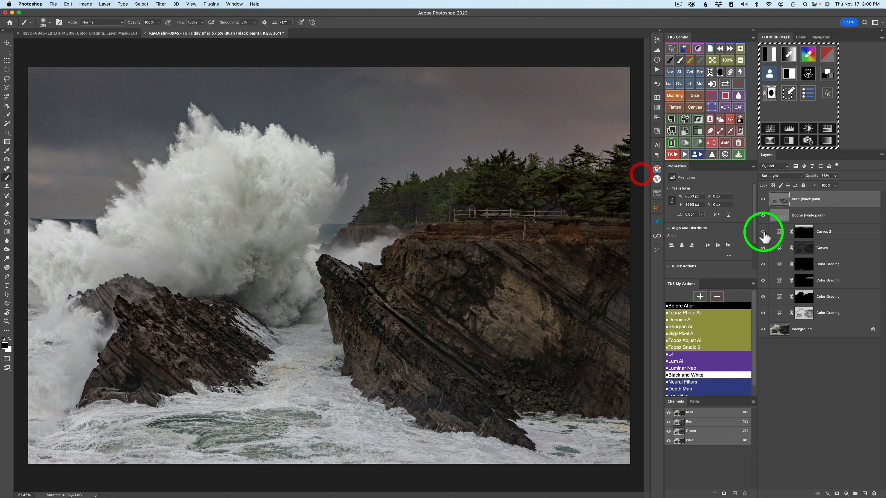
pyautogui.click(764, 199)
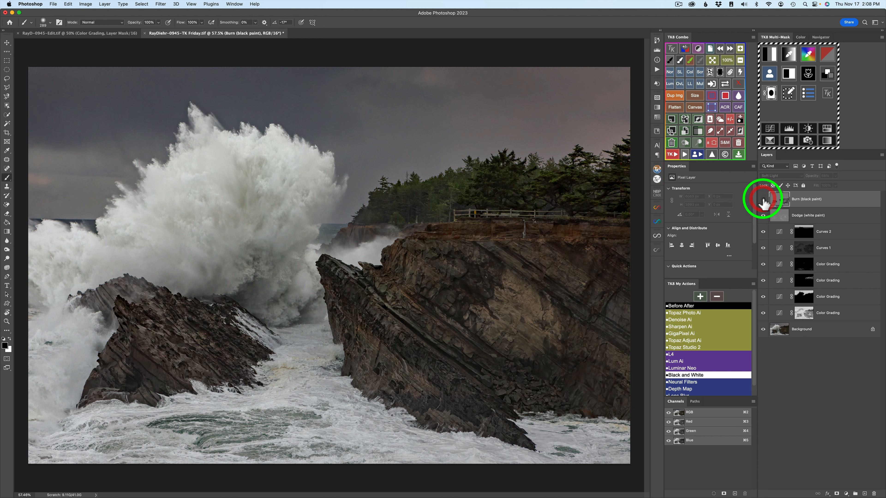
pyautogui.click(764, 199)
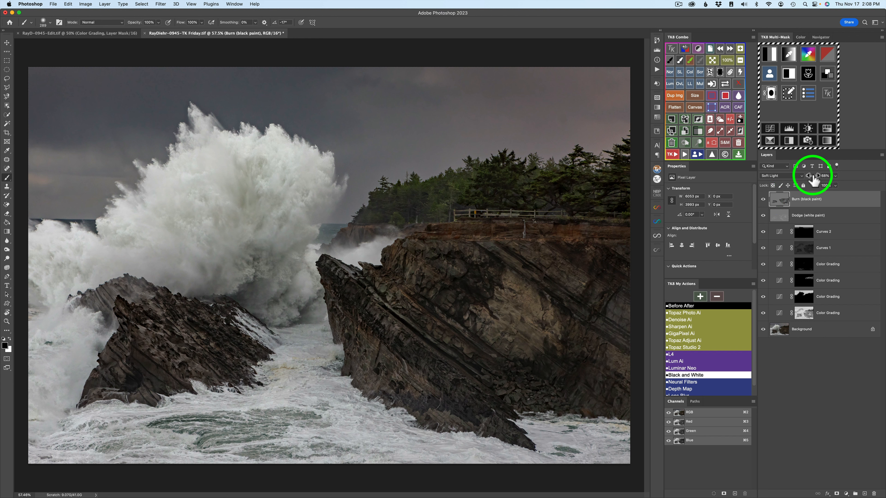
pyautogui.moveTo(813, 179); pyautogui.dragTo(801, 178)
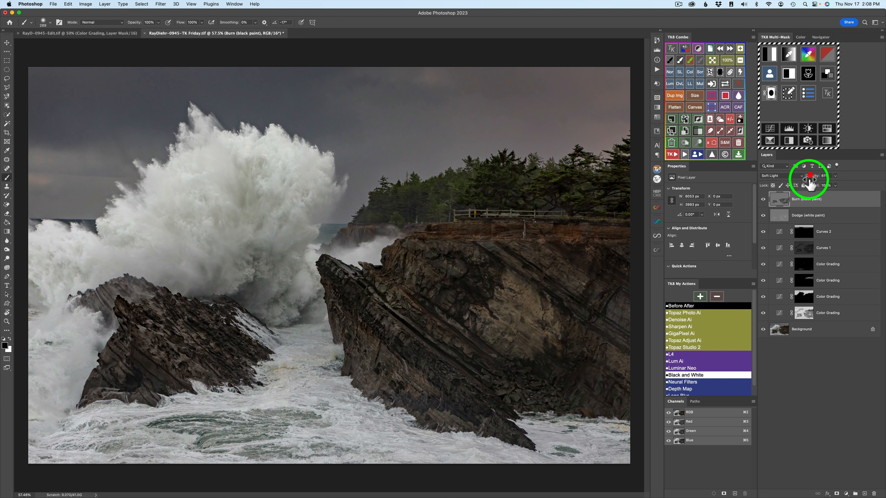
pyautogui.click(763, 201)
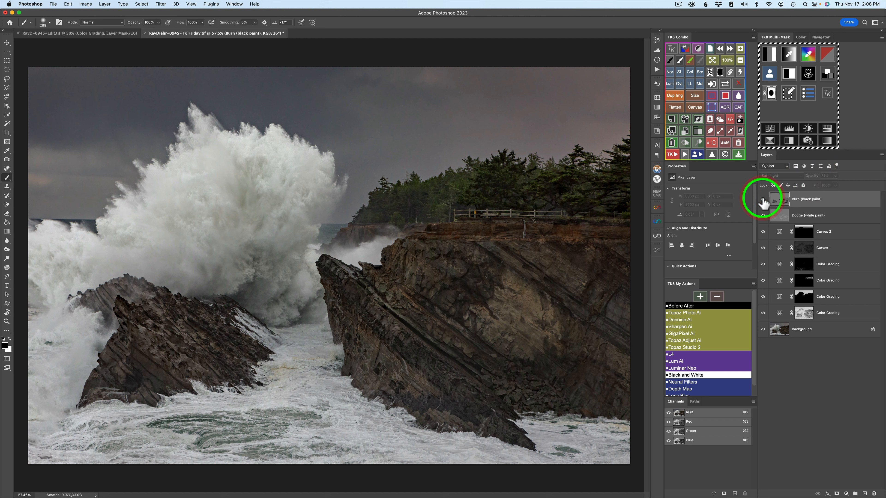
pyautogui.click(764, 201)
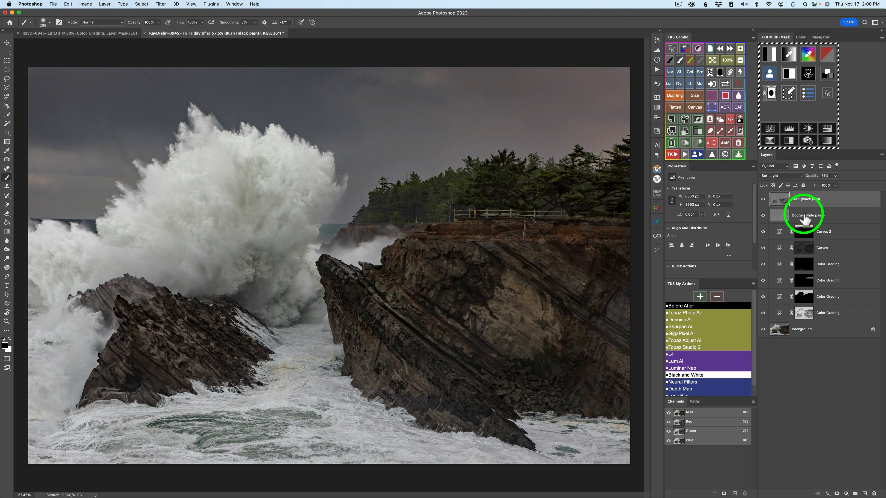
# - Clear the active selection, then group the burn and dodge layers with a white mask as "D B Rocks"
pyautogui.moveTo(802, 228)
pyautogui.mouseDown()
pyautogui.moveTo(807, 212)
pyautogui.moveTo(799, 200)
pyautogui.moveTo(788, 203)
pyautogui.mouseUp()
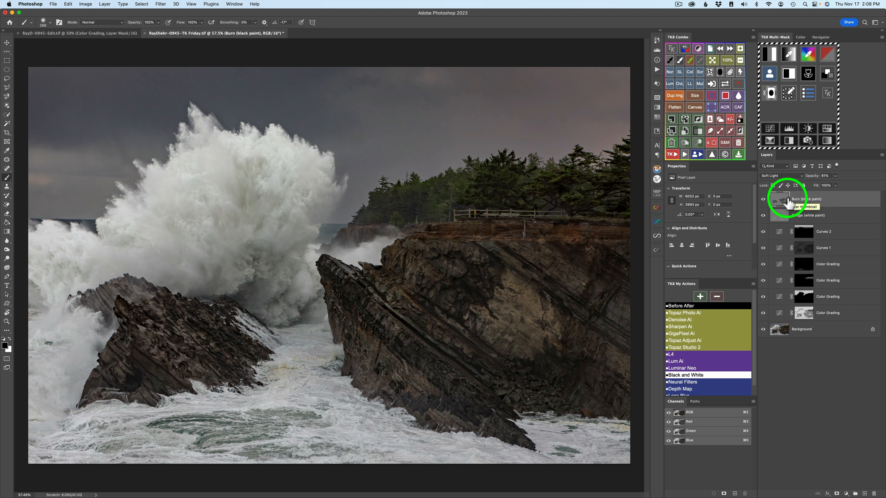
pyautogui.keyDown('shift'); pyautogui.click(807, 220); pyautogui.keyUp('shift')
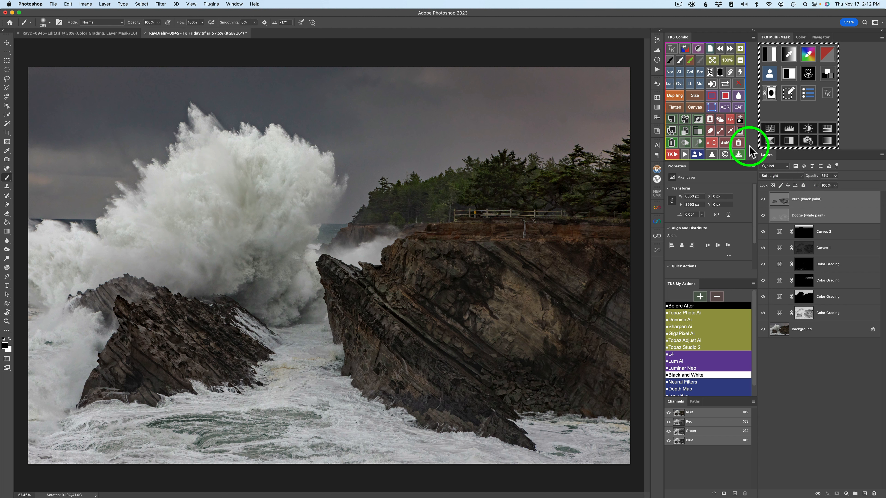
pyautogui.click(730, 120)
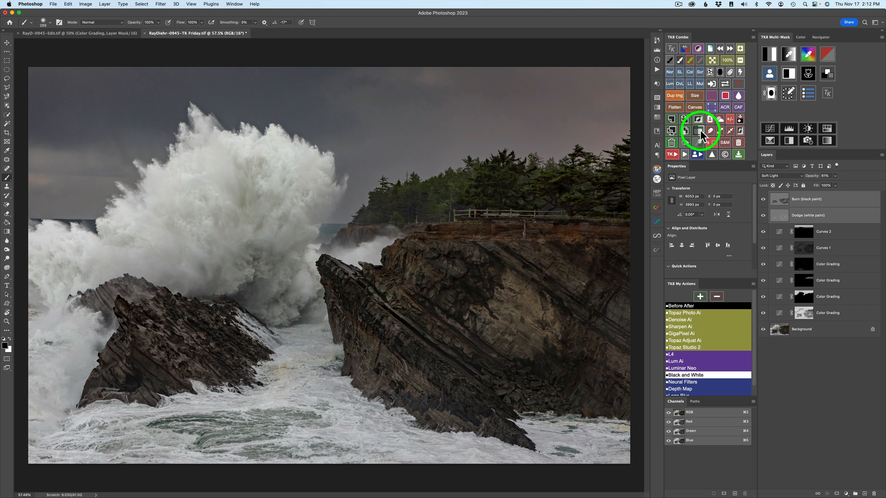
pyautogui.click(701, 130)
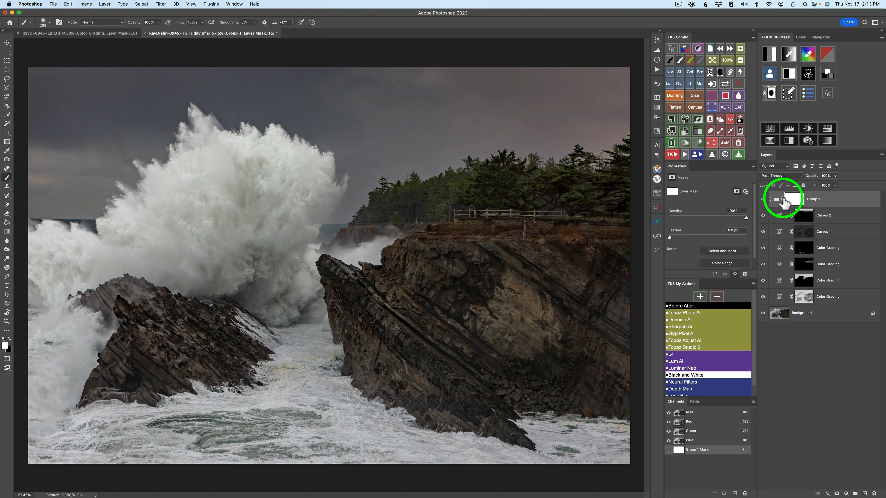
pyautogui.click(816, 200)
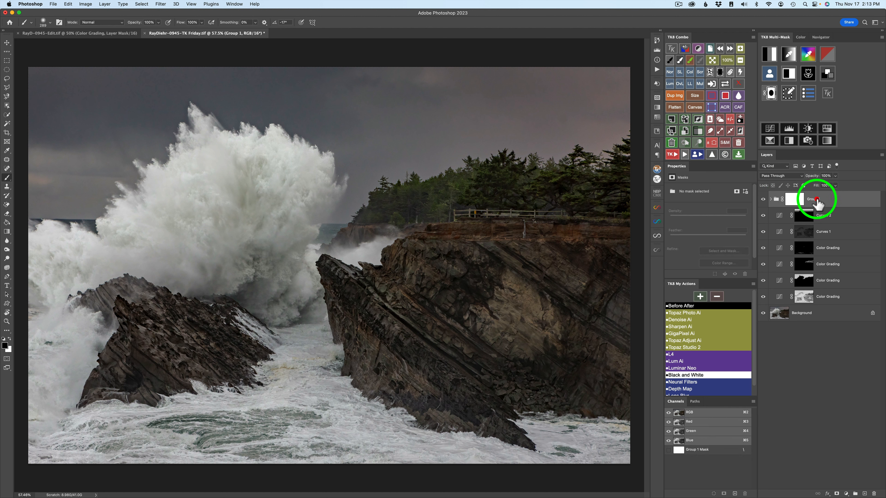
pyautogui.write('D B Rocks')
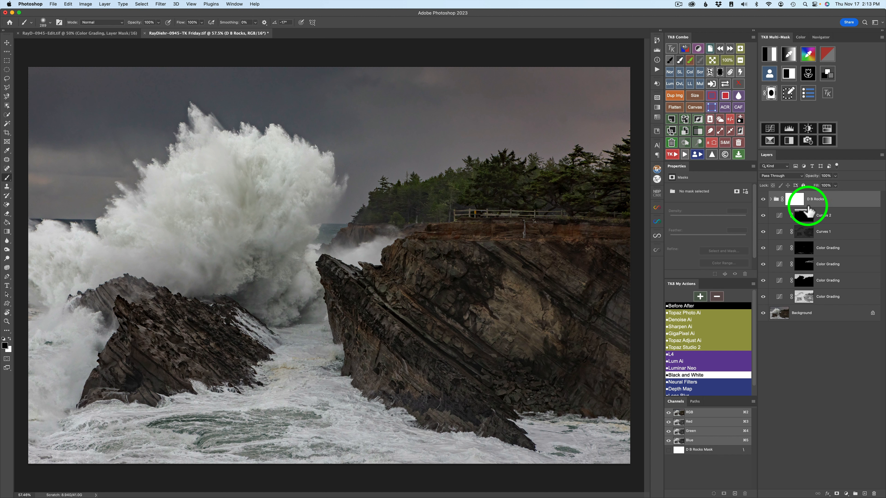
# - Compare the image with and without the D B Rocks group and reduce the group's opacity to 71%
pyautogui.click(763, 200)
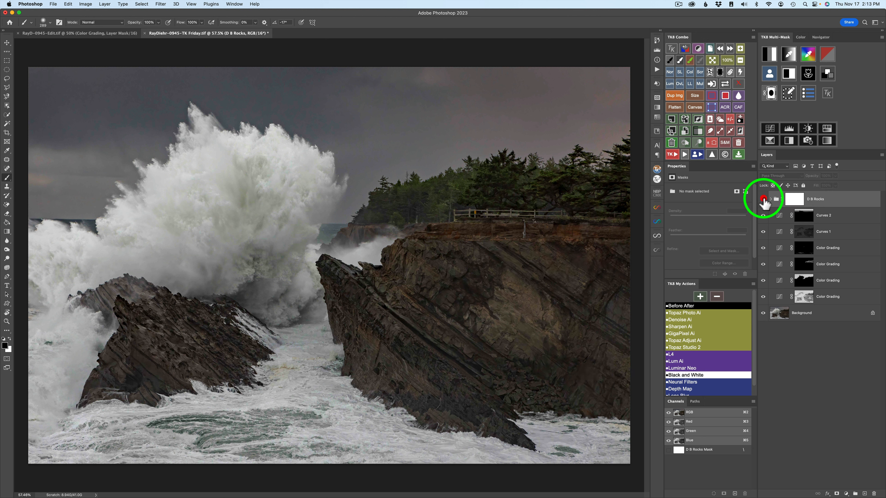
pyautogui.click(764, 199)
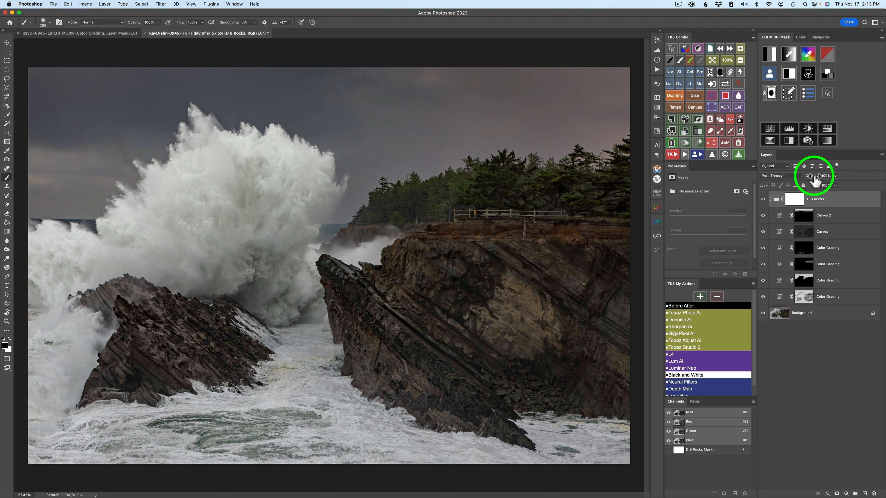
pyautogui.moveTo(816, 179); pyautogui.dragTo(805, 181)
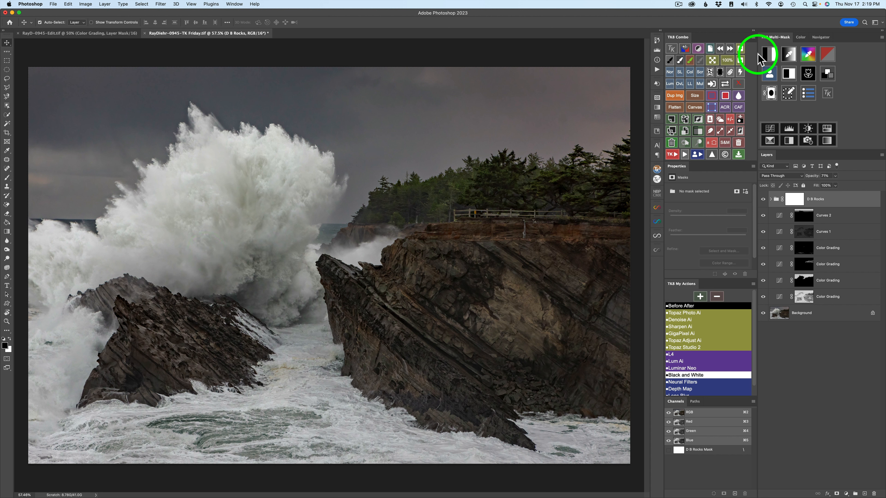
# - Generate a TK8 RGB luminosity mask and restrict it through the lights to Lights 3
pyautogui.click(767, 54)
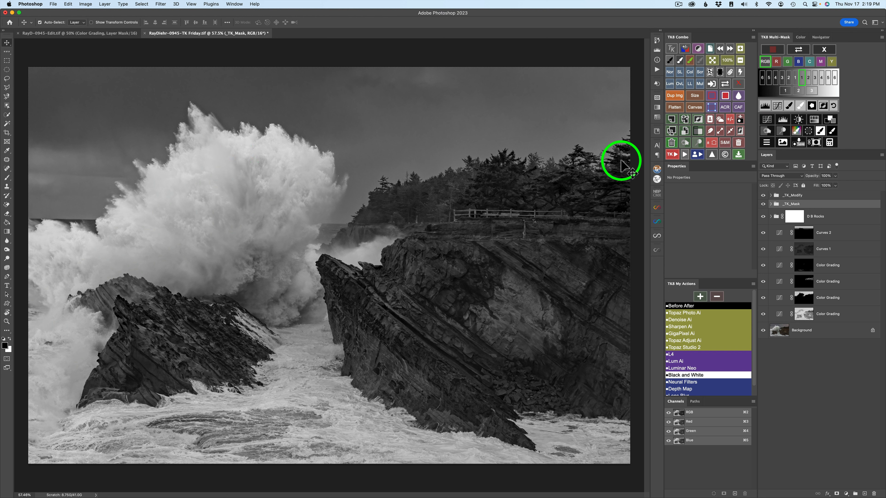
pyautogui.click(808, 77)
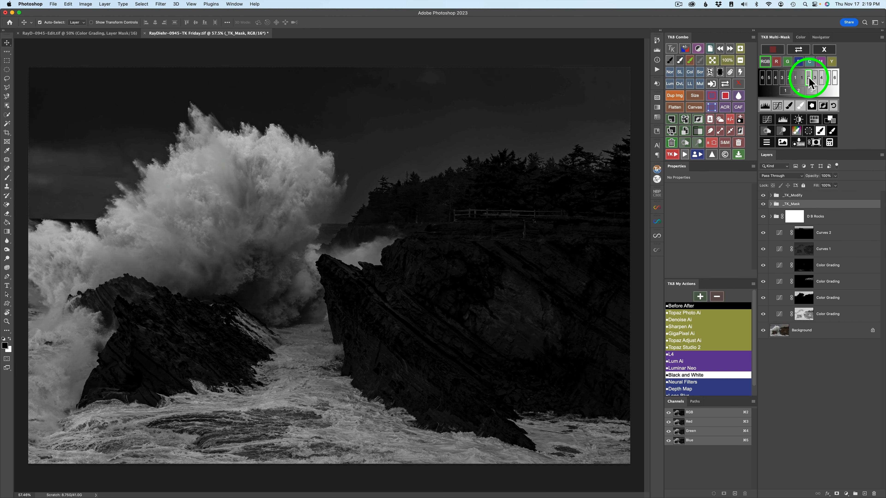
pyautogui.click(815, 77)
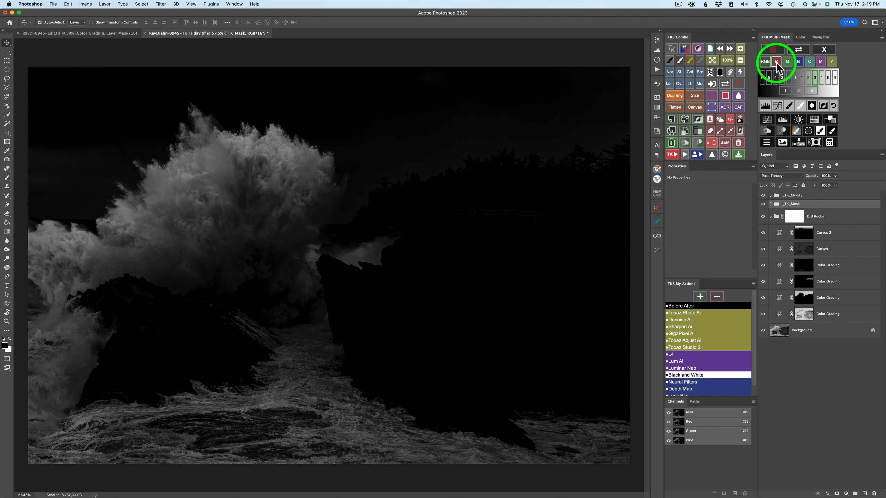
# - Preview the Lights 3 mask from the other color channels and choose the magenta version
pyautogui.click(789, 62)
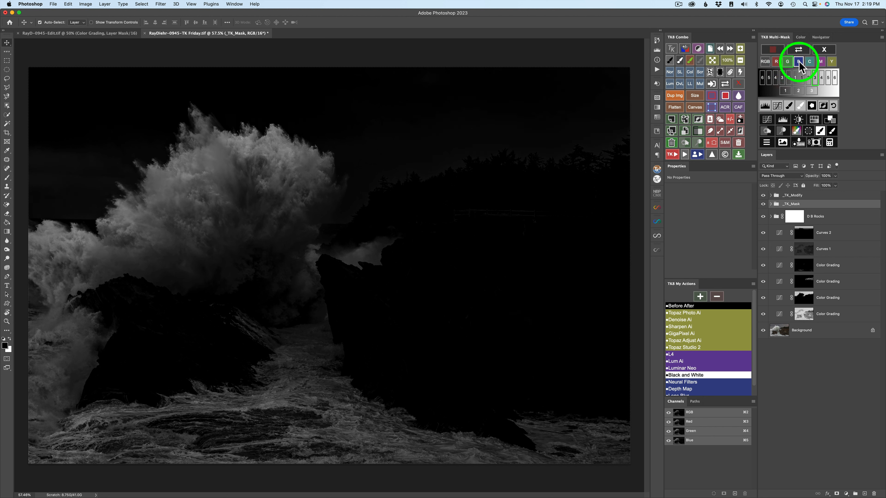
pyautogui.click(799, 63)
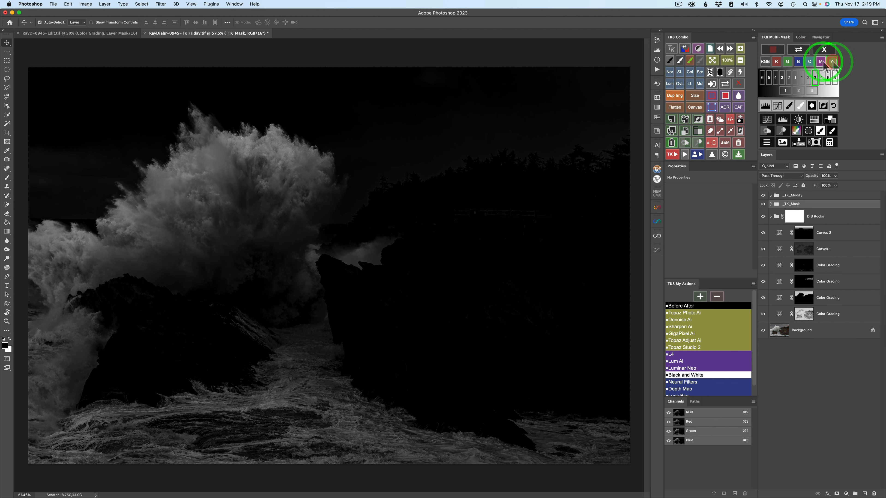
pyautogui.click(821, 61)
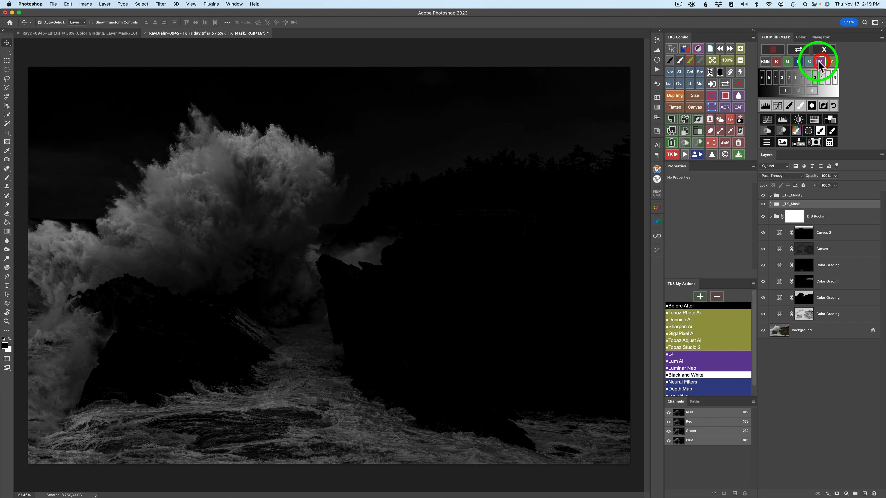
pyautogui.click(799, 62)
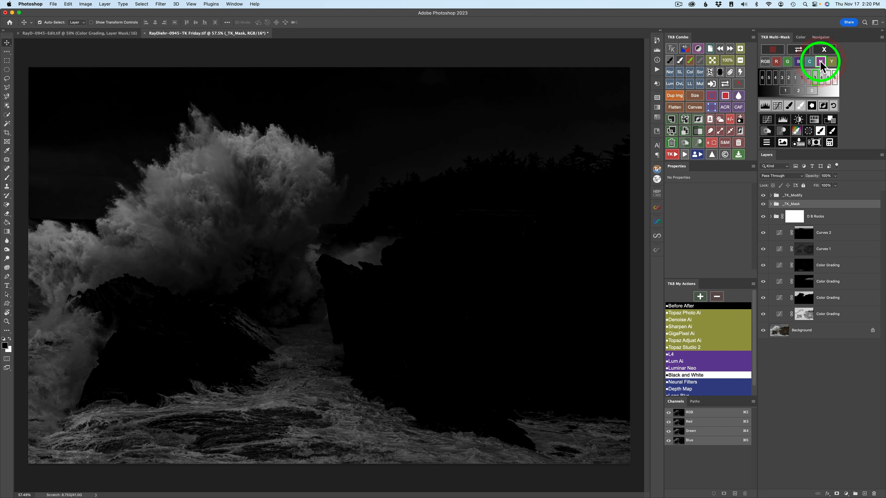
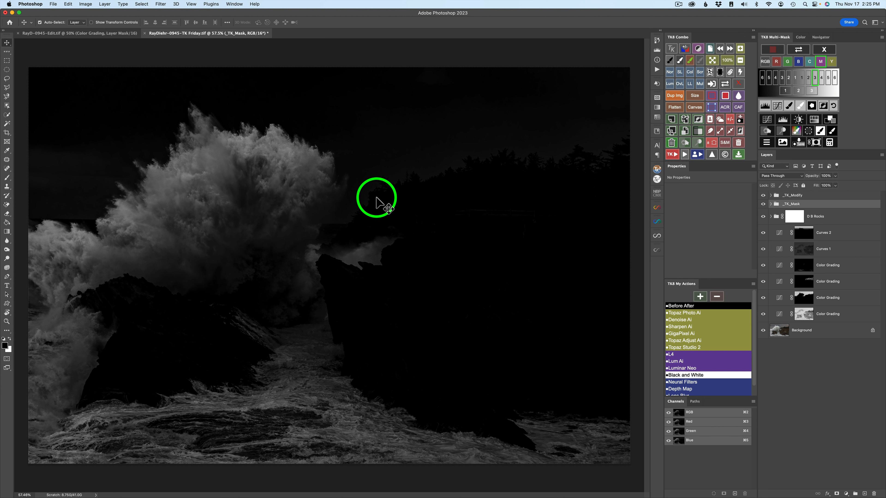
# - Lasso a loose selection around the wave burst, the sea rock and the foaming water along the image's lower edge
pyautogui.press('l')
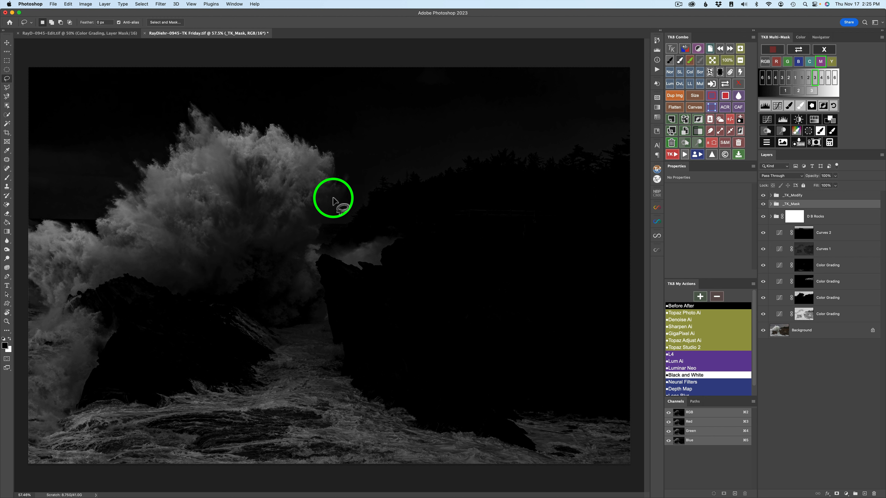
pyautogui.moveTo(27, 212)
pyautogui.mouseDown()
pyautogui.moveTo(81, 215)
pyautogui.moveTo(131, 145)
pyautogui.moveTo(153, 149)
pyautogui.moveTo(183, 98)
pyautogui.moveTo(274, 109)
pyautogui.moveTo(336, 137)
pyautogui.moveTo(356, 165)
pyautogui.moveTo(360, 182)
pyautogui.moveTo(328, 229)
pyautogui.moveTo(336, 239)
pyautogui.moveTo(415, 228)
pyautogui.moveTo(391, 277)
pyautogui.moveTo(345, 293)
pyautogui.moveTo(337, 322)
pyautogui.moveTo(356, 360)
pyautogui.moveTo(410, 389)
pyautogui.moveTo(597, 396)
pyautogui.moveTo(633, 415)
pyautogui.moveTo(636, 444)
pyautogui.moveTo(601, 485)
pyautogui.moveTo(512, 490)
pyautogui.moveTo(127, 479)
pyautogui.moveTo(23, 461)
pyautogui.moveTo(12, 440)
pyautogui.moveTo(13, 206)
pyautogui.mouseUp()
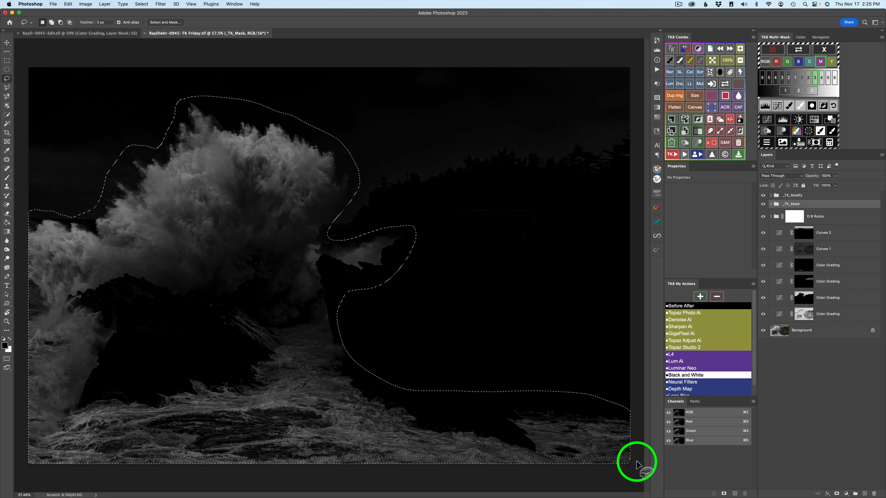
pyautogui.moveTo(634, 458)
pyautogui.mouseDown()
pyautogui.moveTo(619, 493)
pyautogui.moveTo(30, 456)
pyautogui.moveTo(22, 464)
pyautogui.moveTo(39, 461)
pyautogui.moveTo(20, 465)
pyautogui.mouseUp()
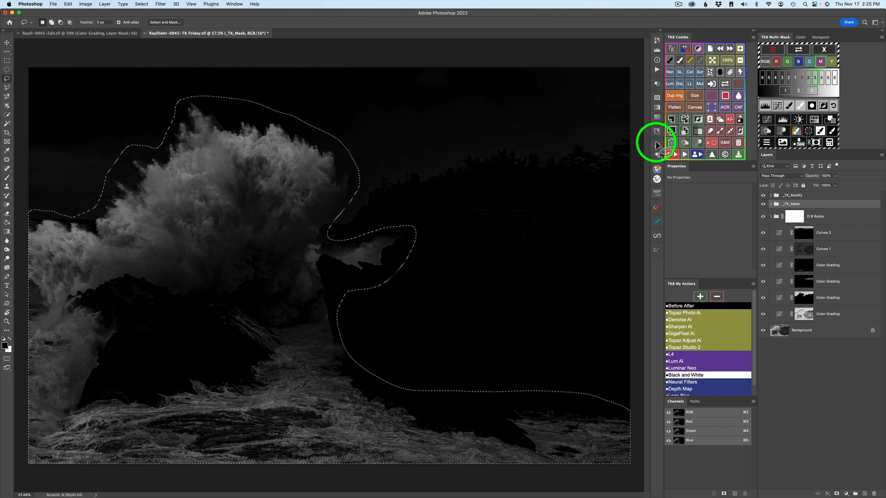
# - Black out the mask outside the lassoed wave and water area, accepting the offered feather radius
pyautogui.click(813, 109)
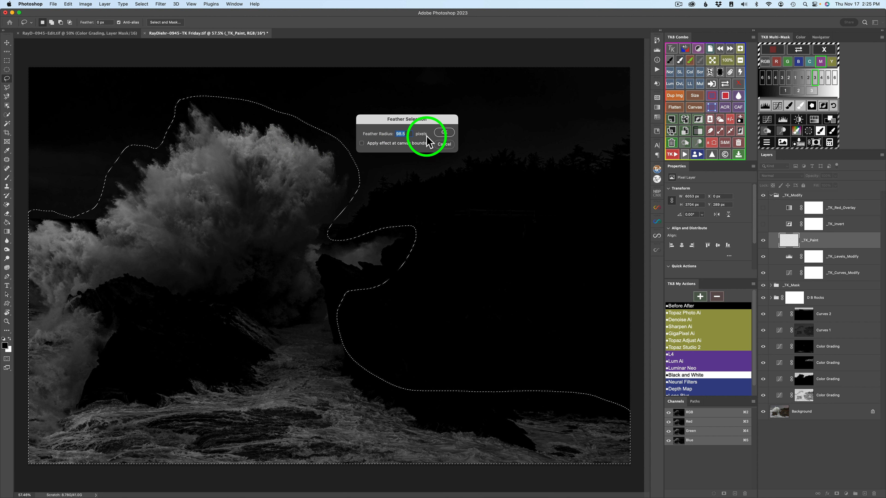
pyautogui.click(448, 132)
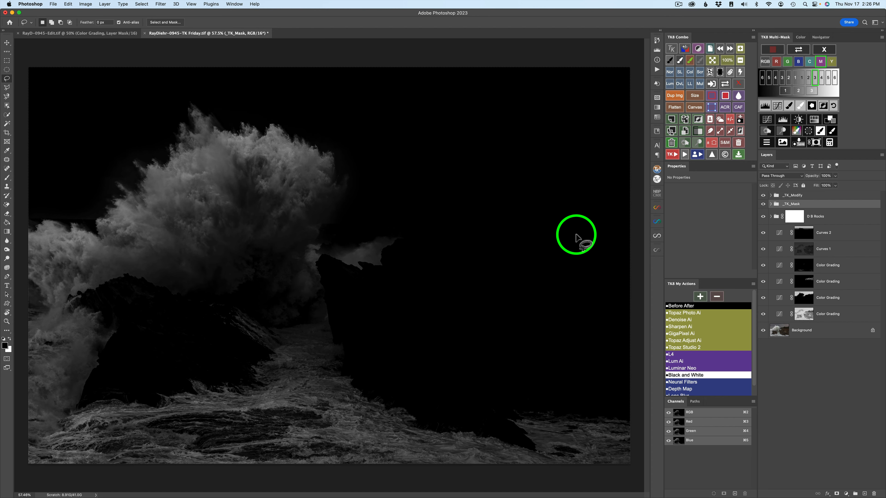
# - Output the mask to a new Curves layer in Screen mode and compare the image with and without it
pyautogui.click(766, 117)
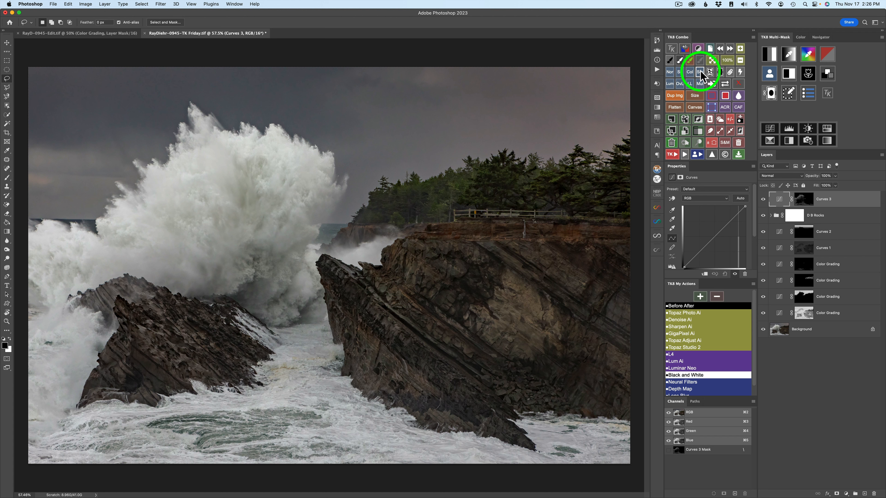
pyautogui.click(701, 71)
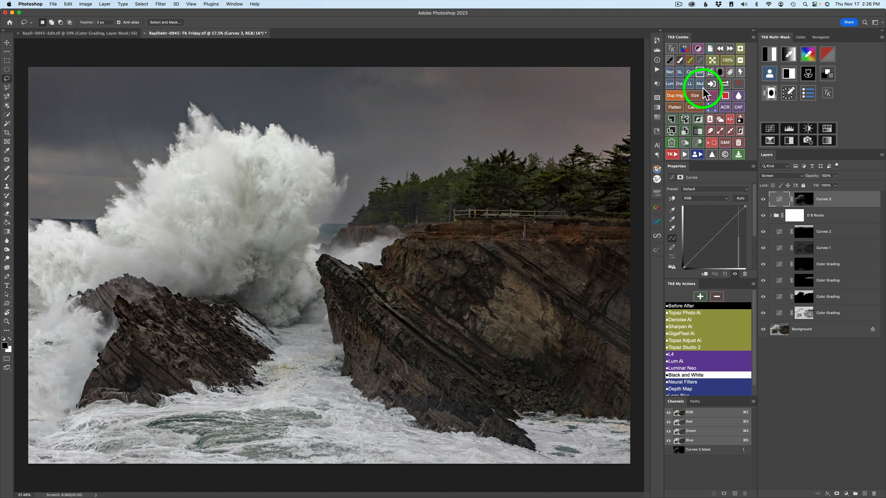
pyautogui.click(764, 199)
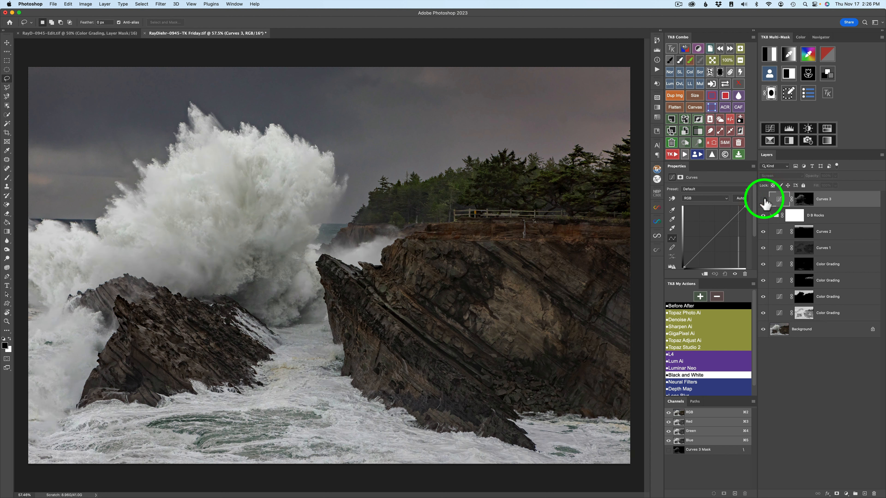
pyautogui.click(764, 199)
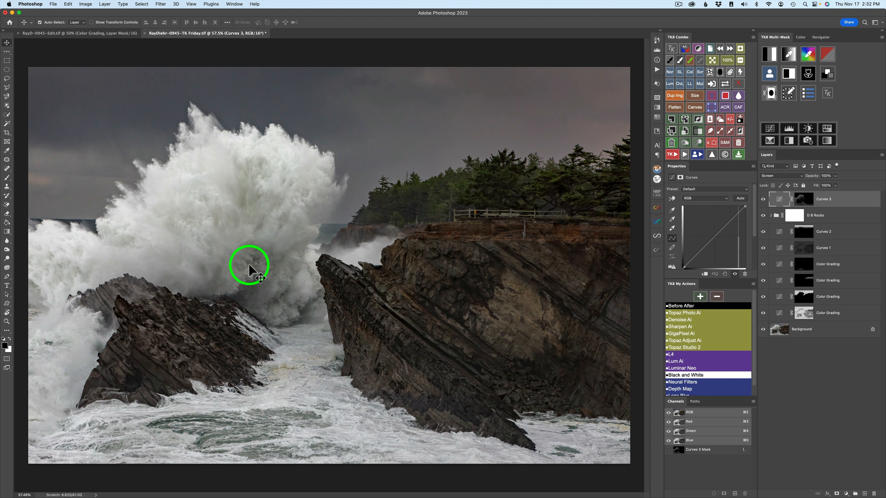
# - Add a Multiply-mode Curves layer with a black mask and load the RGB Darks 1 luminosity mask as a selection for painting
pyautogui.click(771, 130)
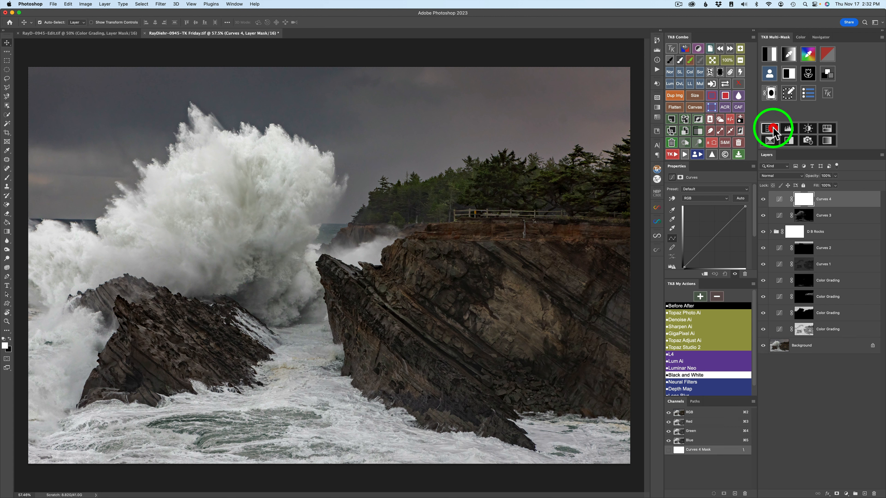
pyautogui.click(721, 72)
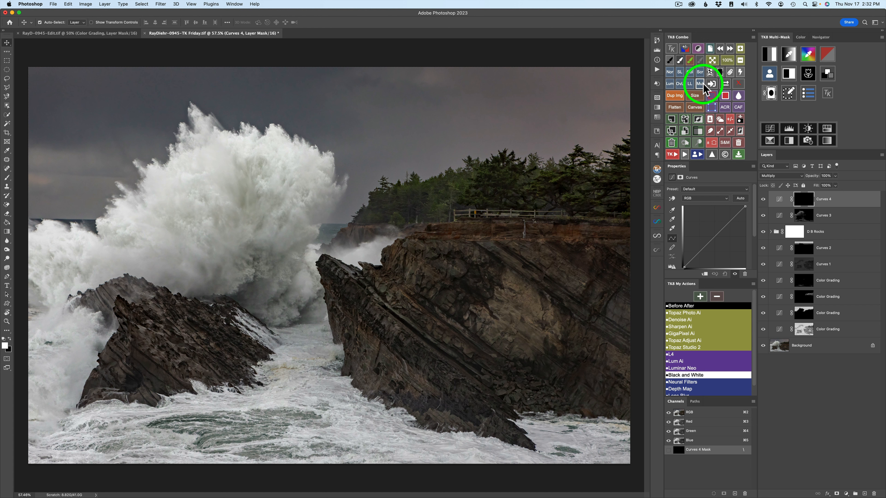
pyautogui.click(772, 55)
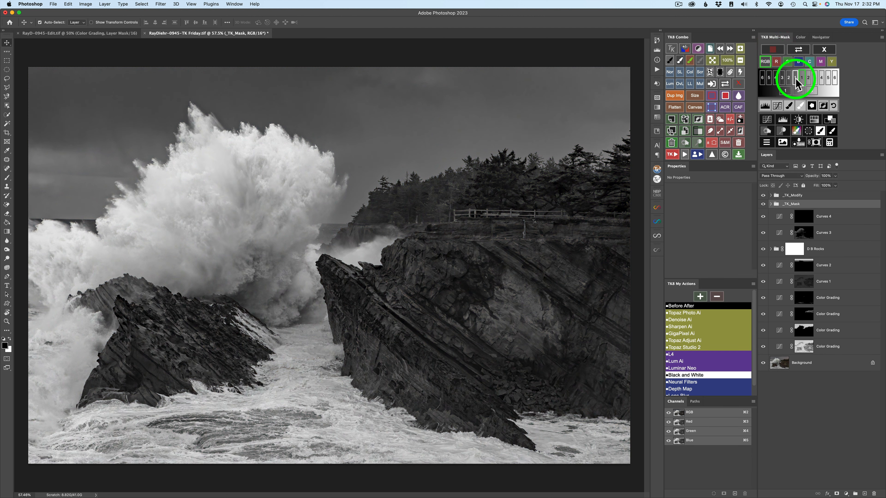
pyautogui.click(795, 78)
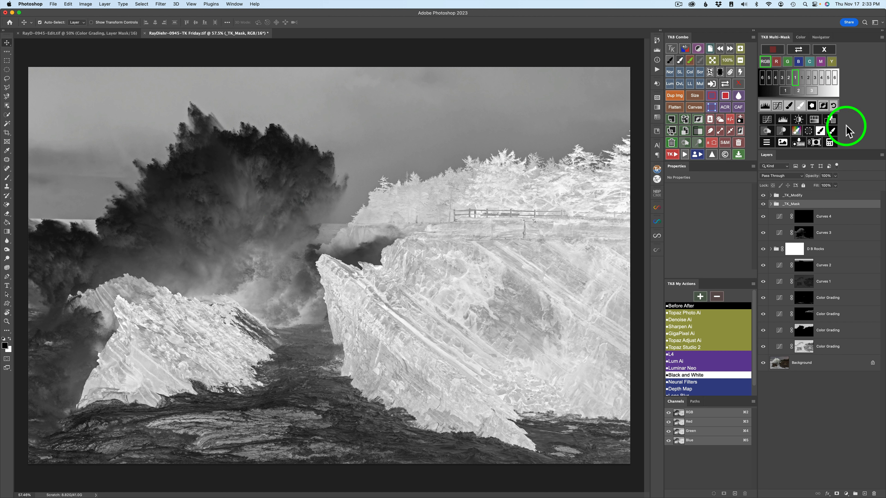
pyautogui.click(832, 130)
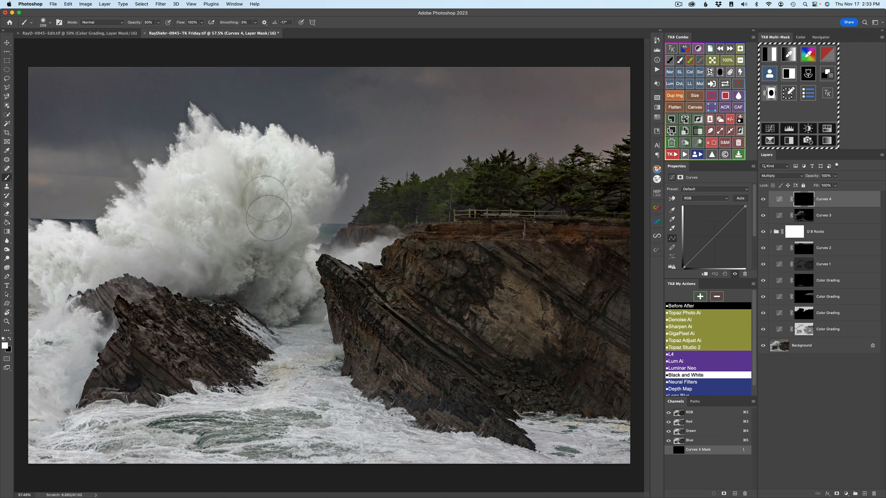
# - Paint white at 50% brush opacity on the Curves 4 mask over the wave burst and the foaming foreground water
pyautogui.moveTo(267, 197); pyautogui.dragTo(272, 198)
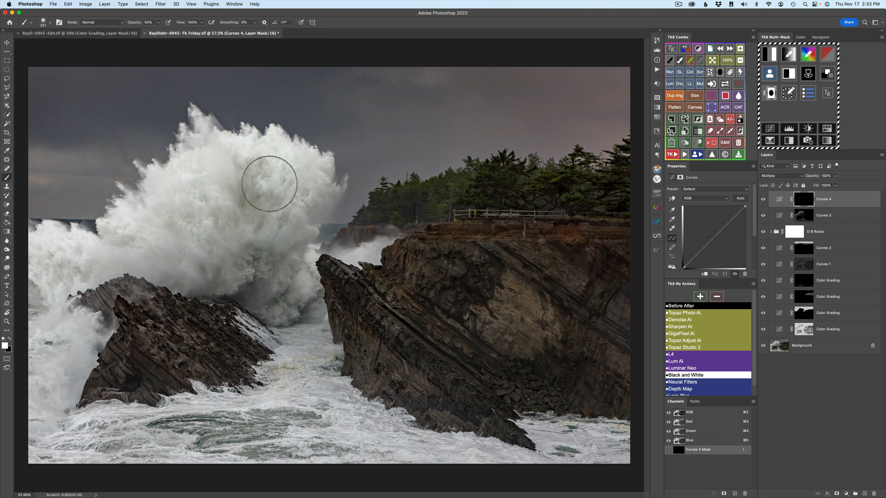
pyautogui.moveTo(247, 229); pyautogui.dragTo(275, 264)
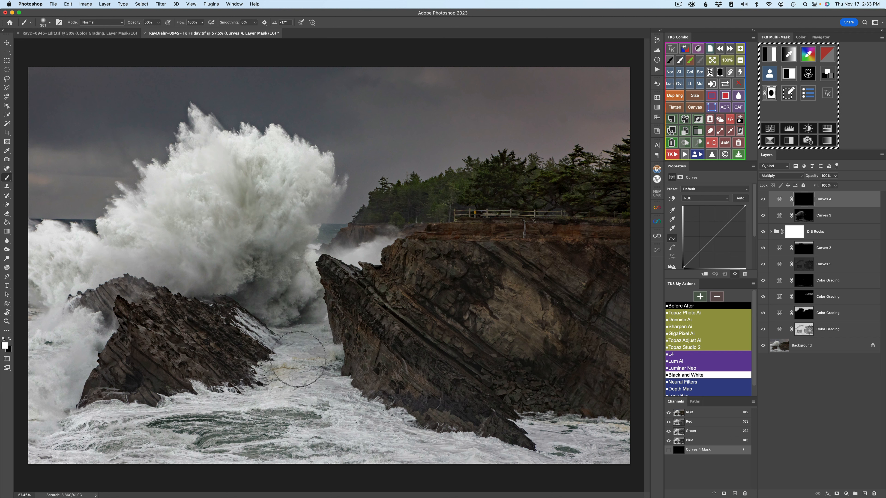
pyautogui.moveTo(298, 360)
pyautogui.mouseDown()
pyautogui.moveTo(315, 414)
pyautogui.moveTo(412, 444)
pyautogui.moveTo(524, 455)
pyautogui.moveTo(602, 451)
pyautogui.moveTo(581, 436)
pyautogui.moveTo(629, 450)
pyautogui.mouseUp()
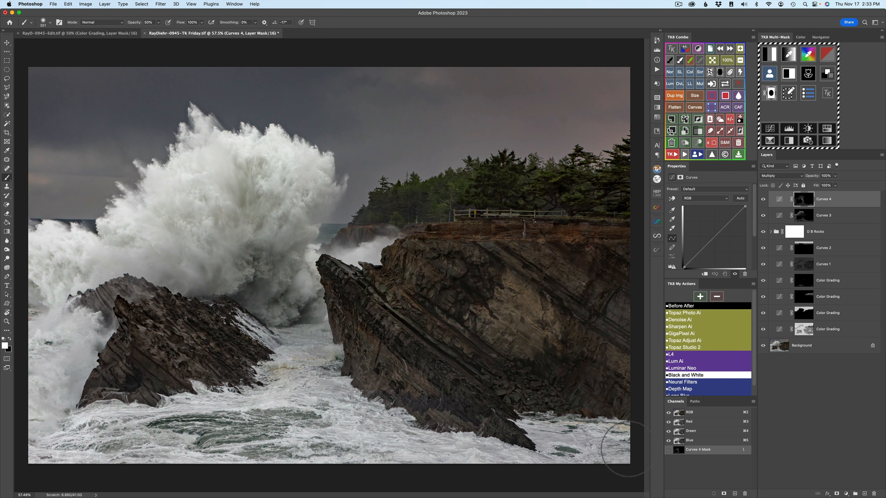
# - Reduce the Curves 4 layer's opacity to 77% and compare the image with and without the layer
pyautogui.click(763, 200)
pyautogui.click(763, 200)
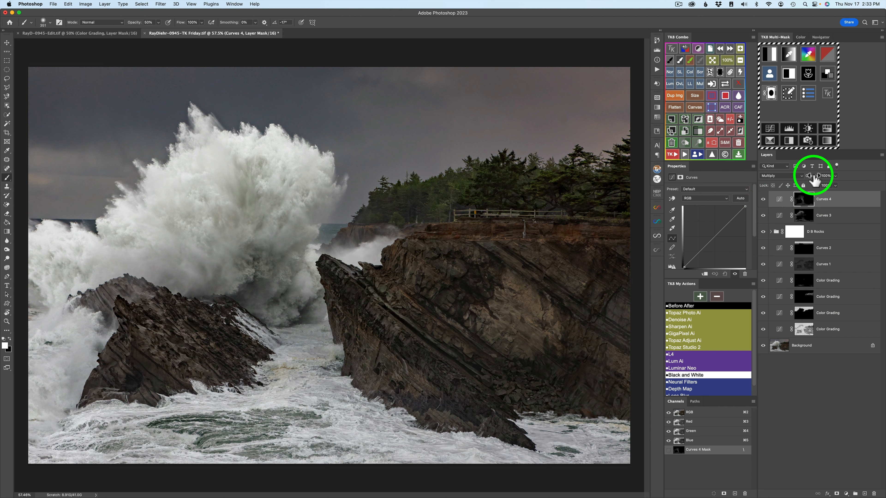
pyautogui.moveTo(815, 180)
pyautogui.mouseDown()
pyautogui.moveTo(682, 171)
pyautogui.moveTo(817, 188)
pyautogui.moveTo(809, 189)
pyautogui.mouseUp()
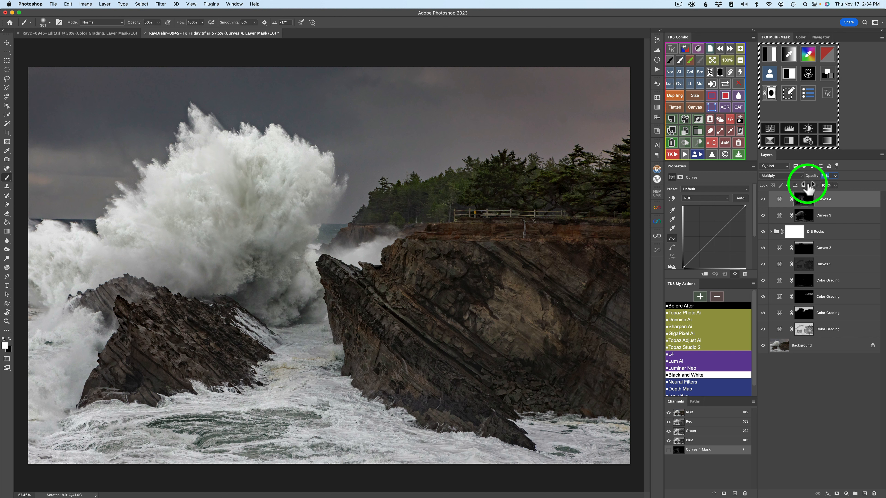
pyautogui.click(764, 200)
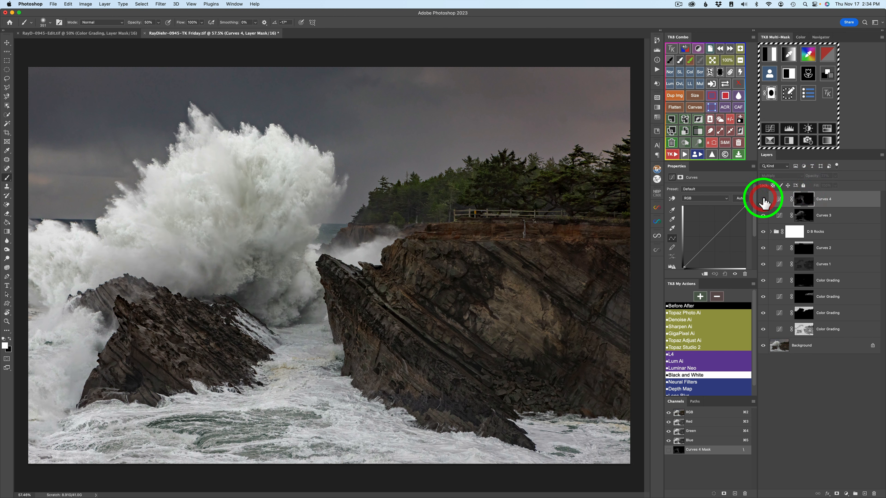
pyautogui.click(763, 200)
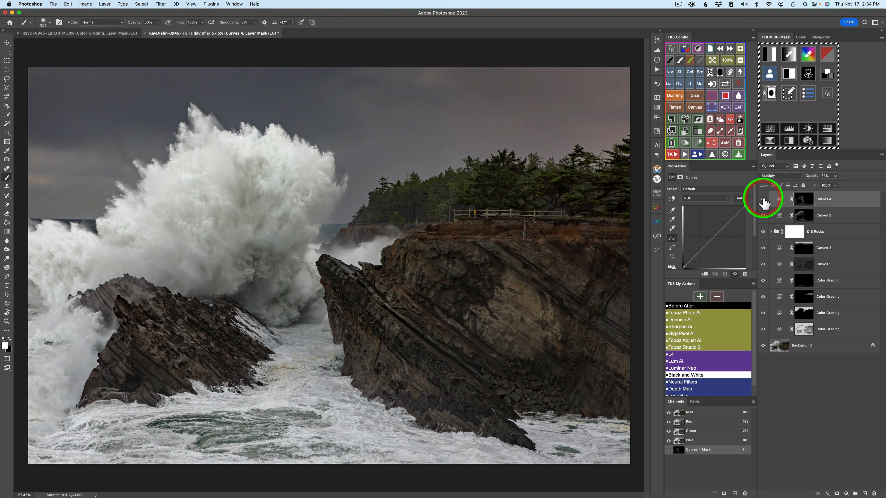
pyautogui.click(764, 200)
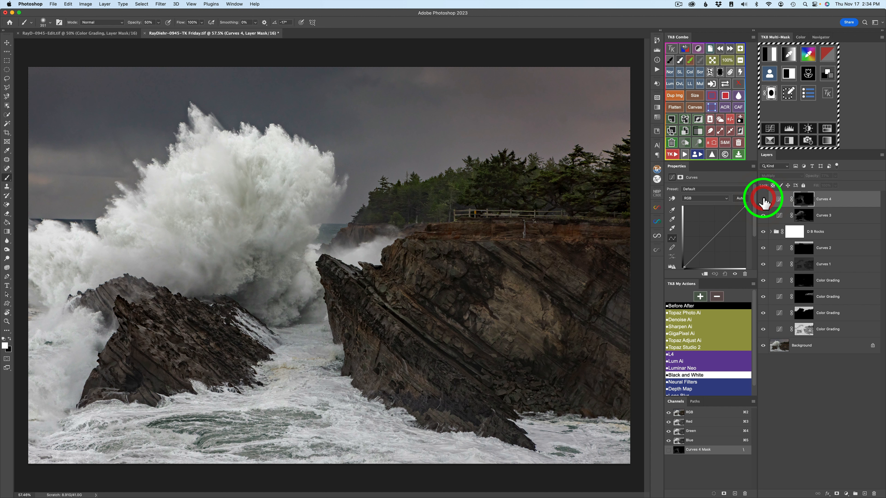
pyautogui.click(763, 200)
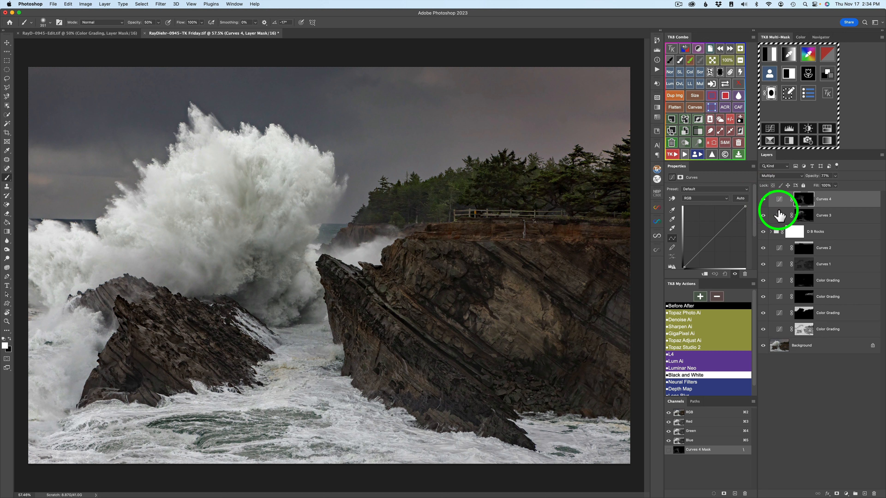
# - Clear the active selection and place Curves 3 and Curves 4 in a group with a white mask
pyautogui.keyDown('shift'); pyautogui.click(829, 217); pyautogui.keyUp('shift')
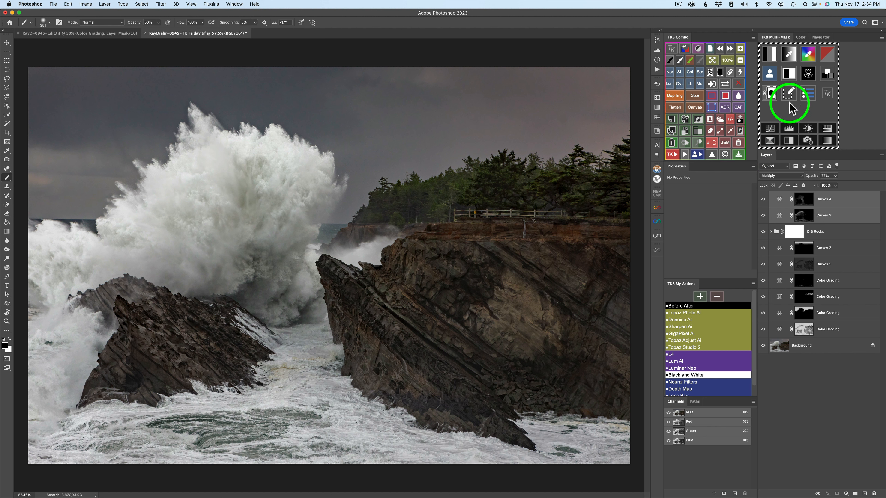
pyautogui.click(730, 120)
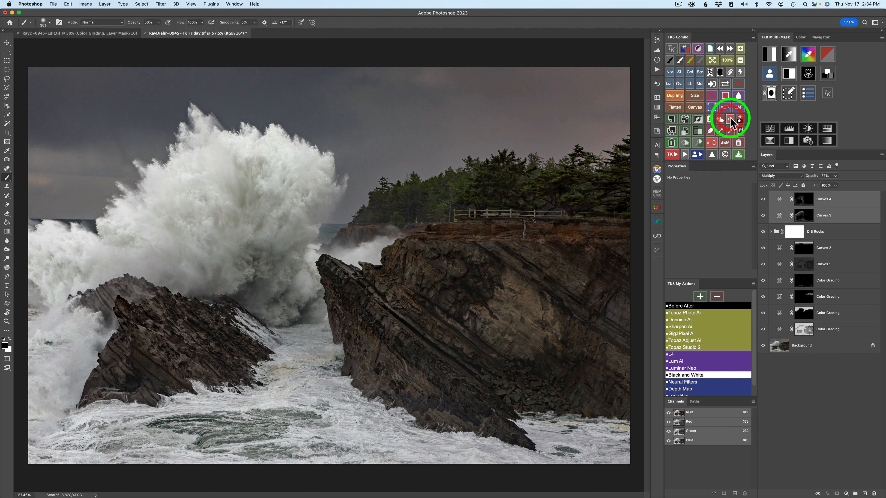
pyautogui.click(699, 130)
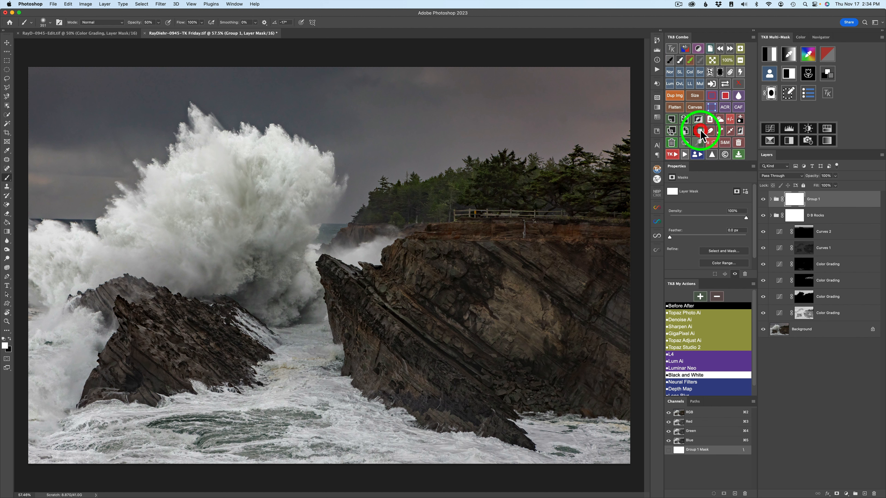
# - Compare the image with and without the water dodge-and-burn group and reduce the group's opacity to 78%
pyautogui.click(763, 200)
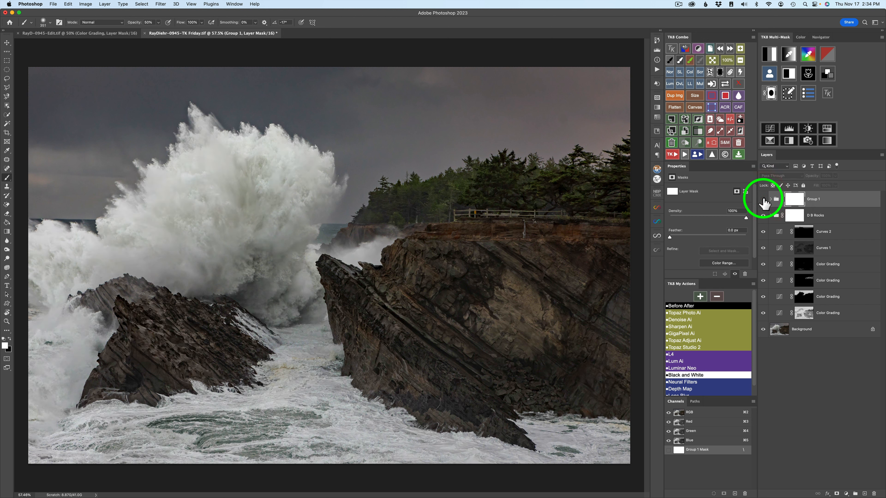
pyautogui.click(764, 199)
pyautogui.click(763, 200)
pyautogui.click(763, 200)
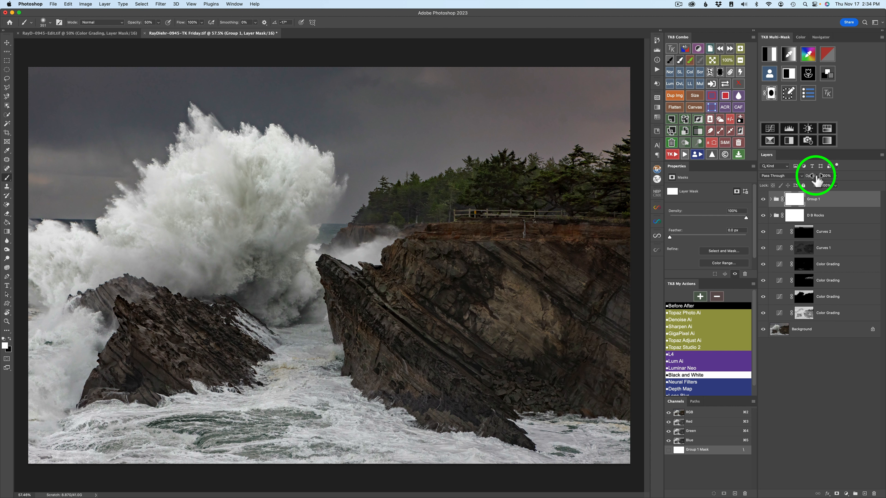
pyautogui.moveTo(817, 178); pyautogui.dragTo(586, 157)
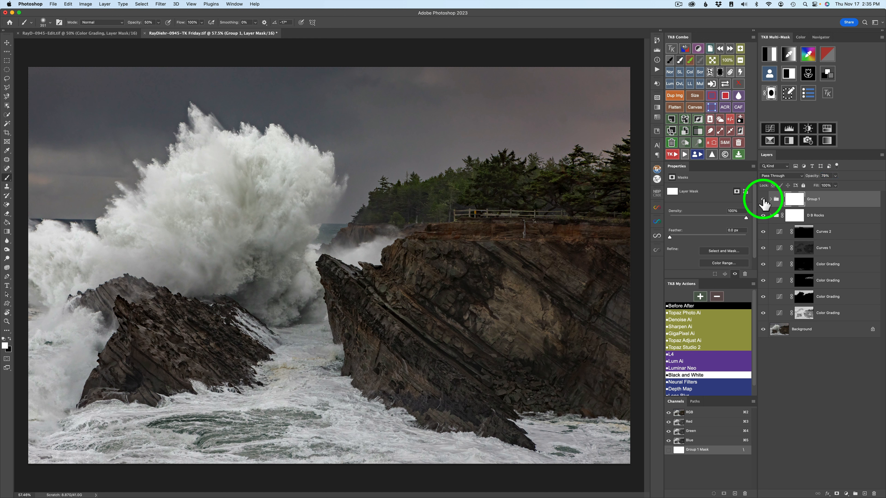
pyautogui.click(763, 199)
pyautogui.click(764, 200)
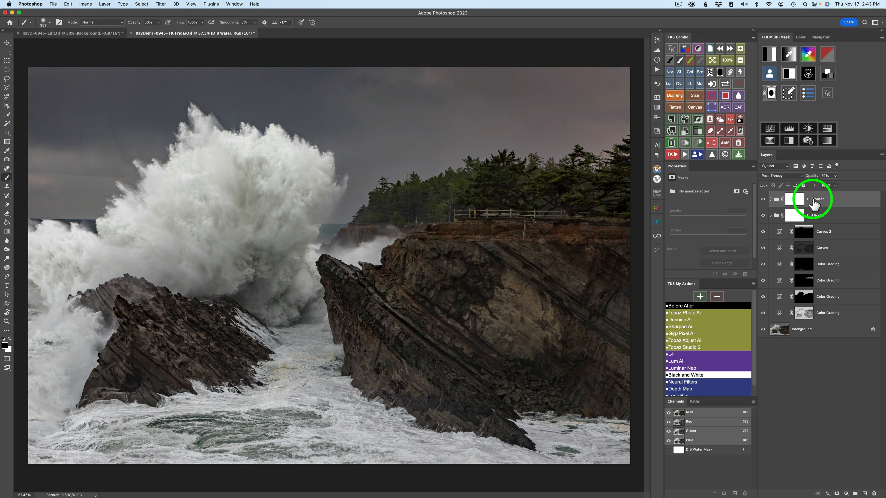
# - Run the TK8 Vignette action above the D B Water group and accept the offered Gaussian Blur radius
pyautogui.click(672, 155)
pyautogui.click(677, 53)
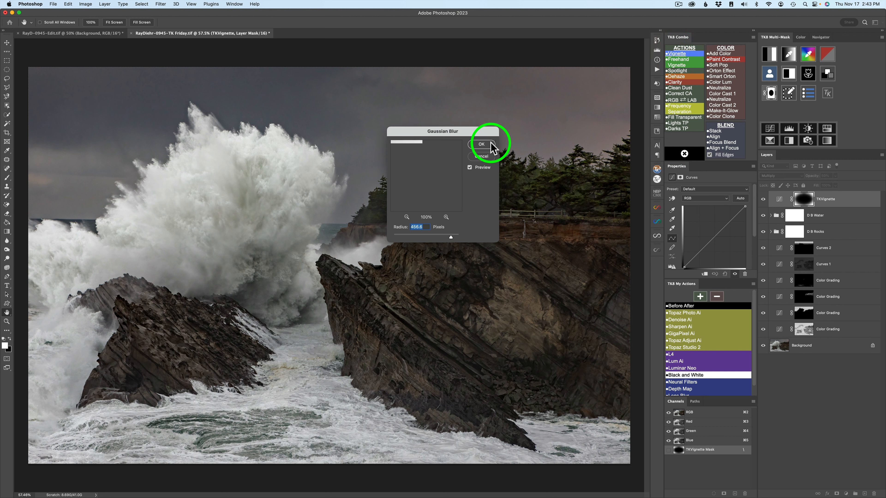
pyautogui.click(483, 146)
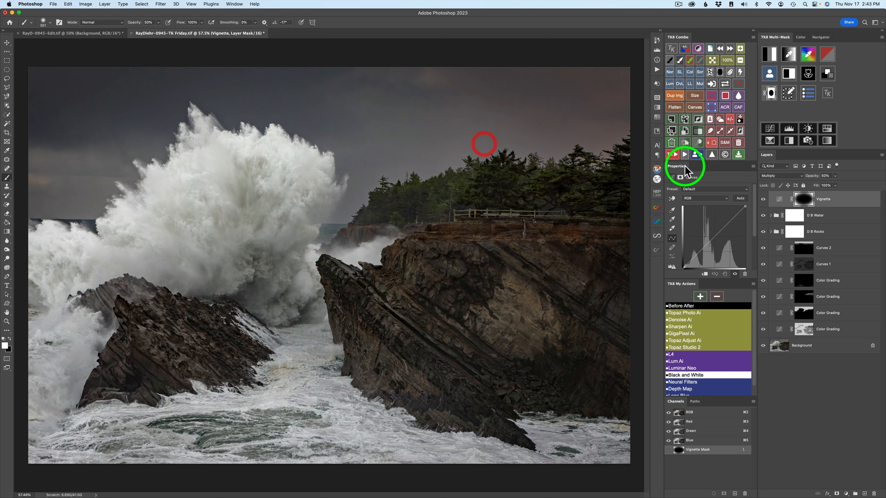
# - Lower the Vignette layer's opacity to 20% and compare the image with and without the vignette
pyautogui.moveTo(815, 180); pyautogui.dragTo(803, 177)
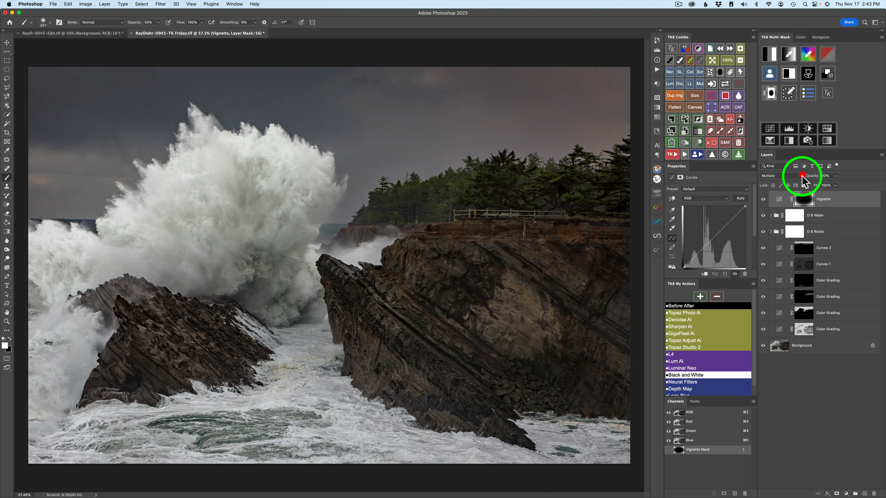
pyautogui.click(763, 199)
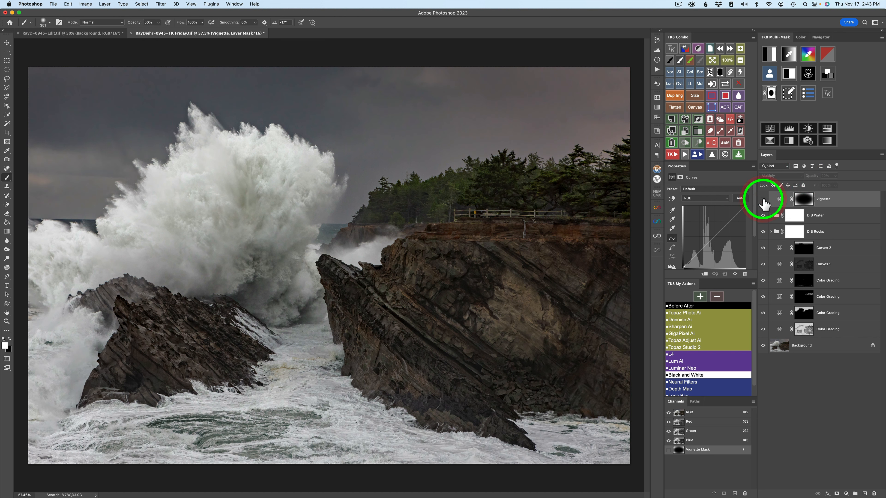
pyautogui.click(764, 199)
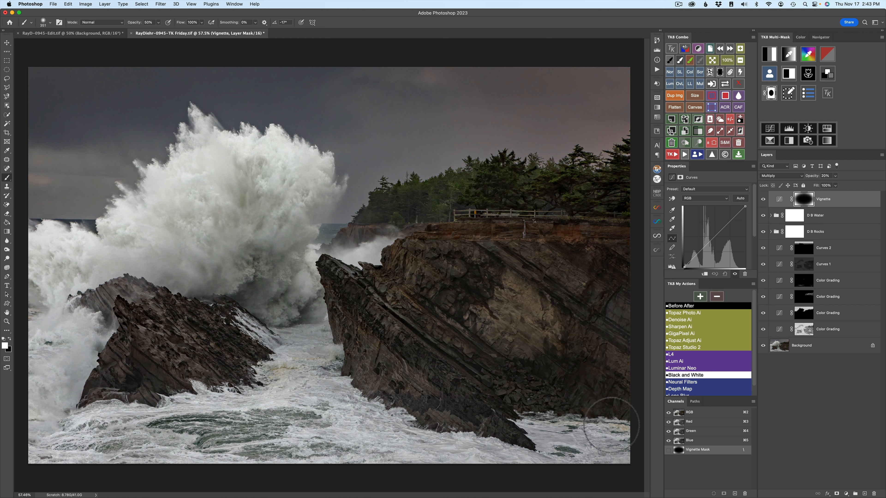
pyautogui.click(763, 199)
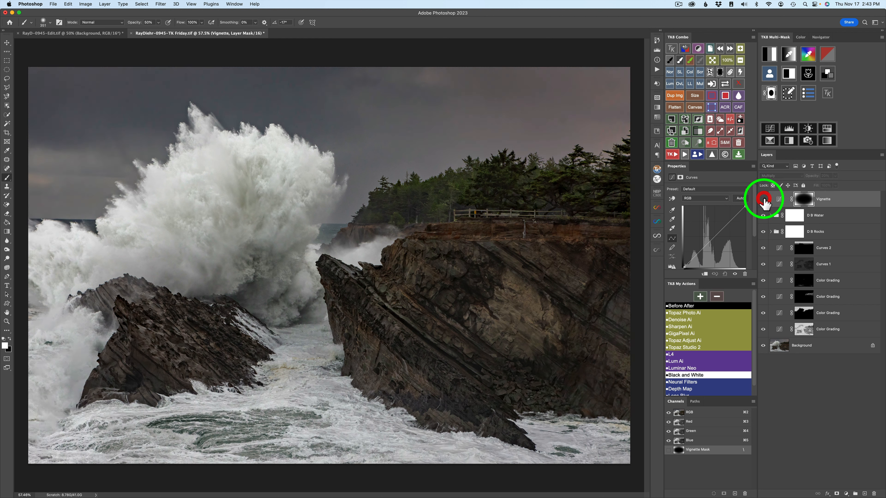
pyautogui.click(763, 199)
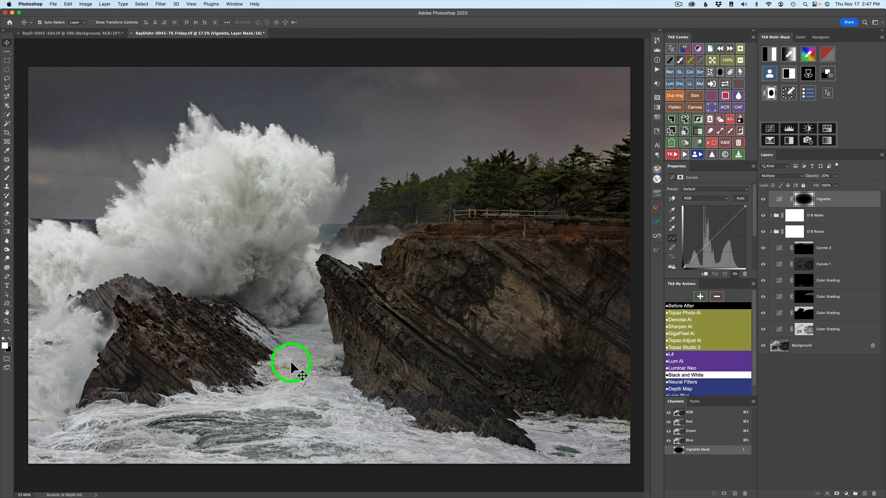
# - Run the TK8 Frequency Separation action above the Vignette layer and accept the 10-pixel Gaussian Blur radius
pyautogui.click(740, 49)
pyautogui.click(741, 48)
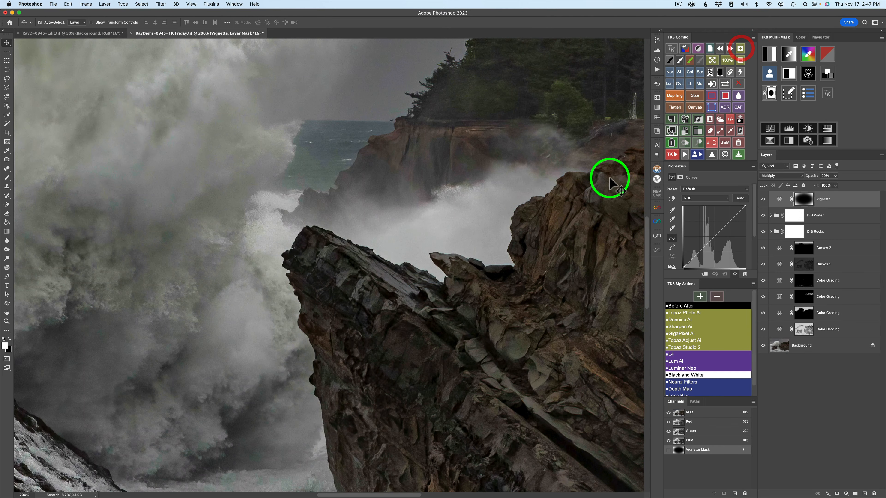
pyautogui.scroll(-5, 391, 413)
pyautogui.scroll(-3, 391, 413)
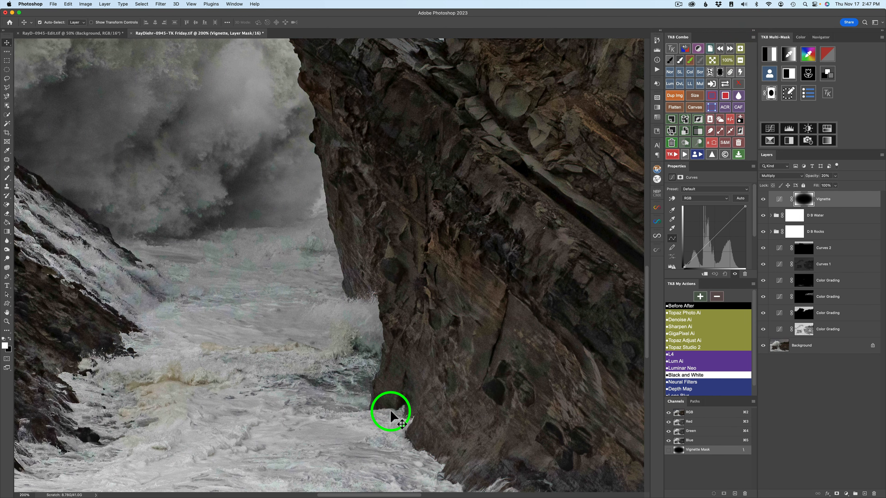
pyautogui.scroll(-3, 225, 387)
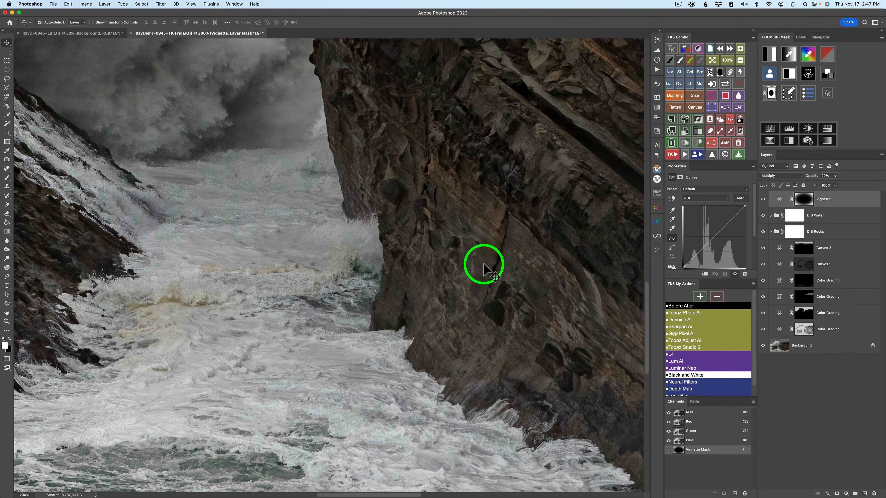
pyautogui.click(675, 158)
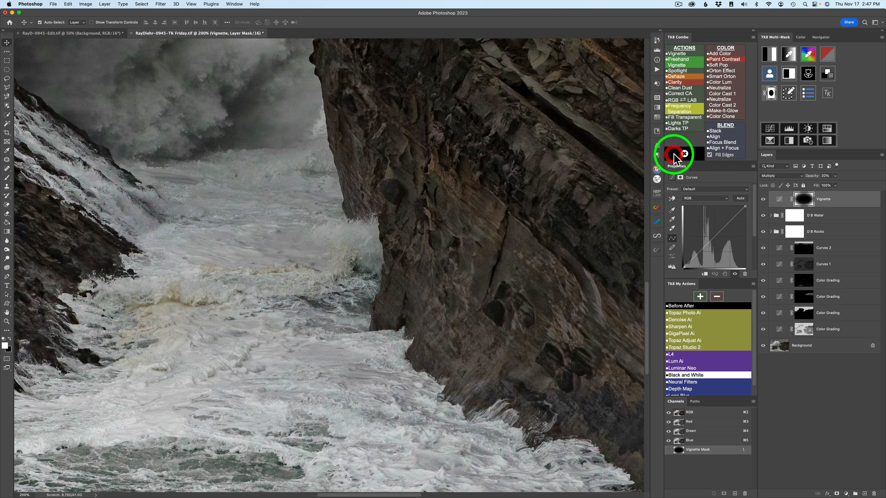
pyautogui.click(680, 107)
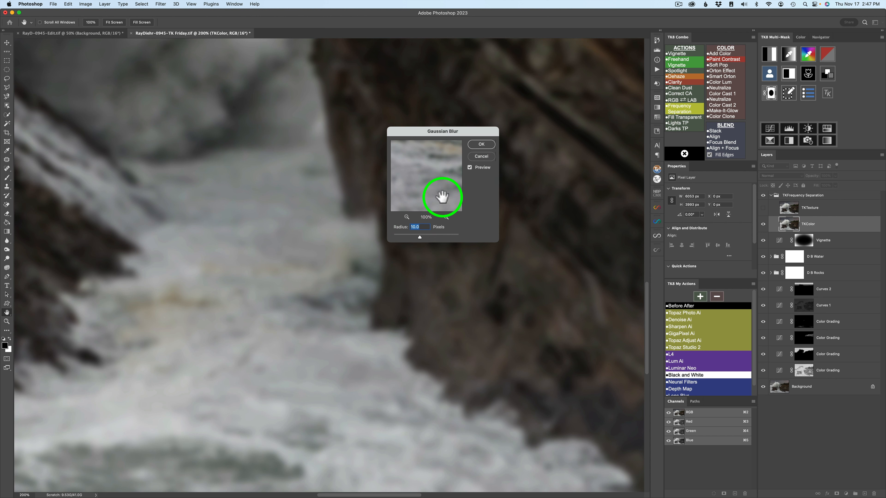
pyautogui.click(482, 144)
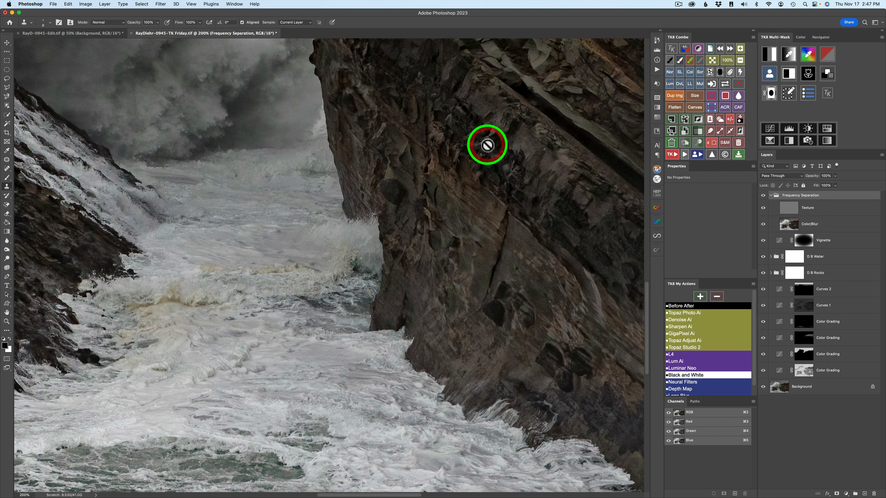
# - Add an empty layer above the Color/Blur layer and ready a smaller paint brush at 50% opacity
pyautogui.click(789, 226)
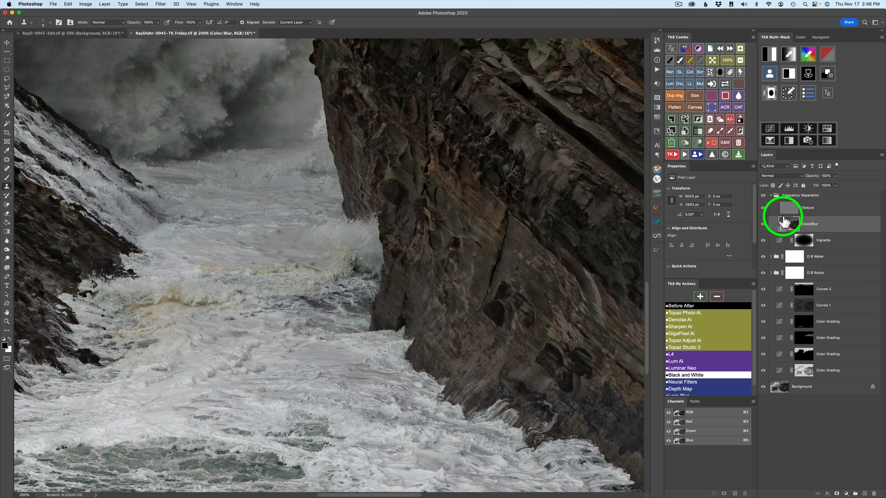
pyautogui.click(672, 119)
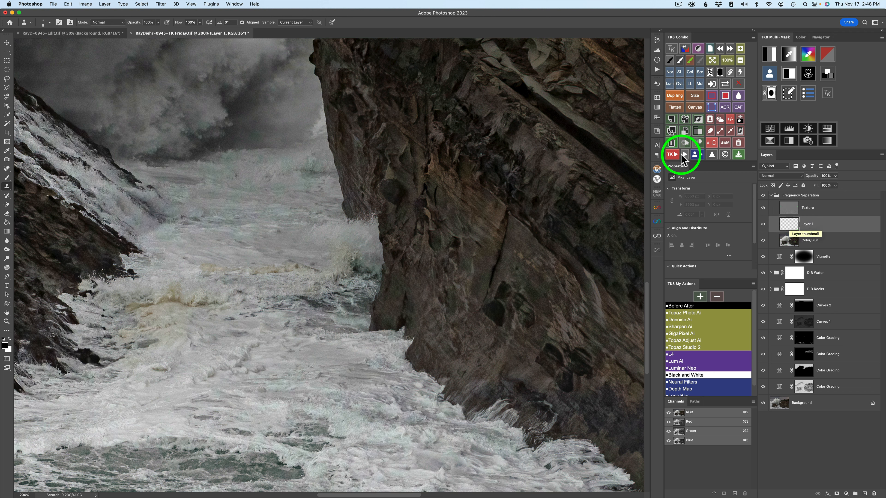
pyautogui.click(679, 61)
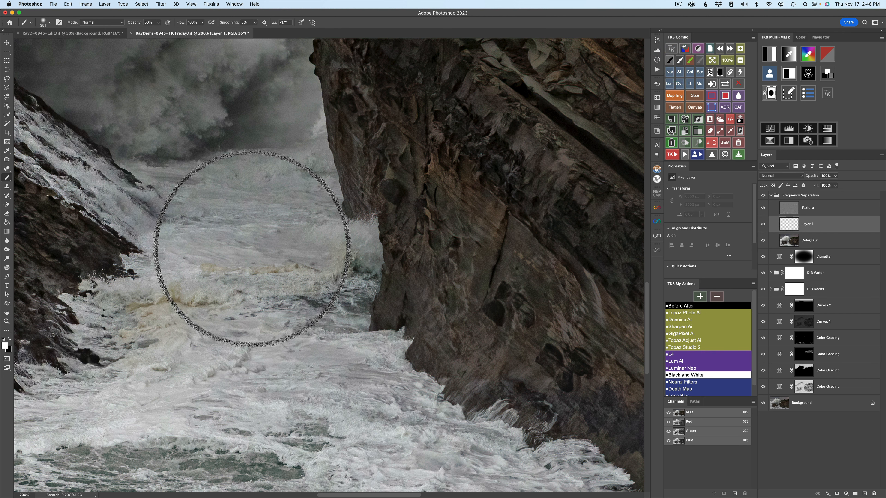
pyautogui.moveTo(248, 249); pyautogui.dragTo(157, 241)
# - Sample neutral water tones and paint over the upper yellow foam streak between the two rocks on Layer 1
pyautogui.keyDown('alt'); pyautogui.click(243, 259); pyautogui.keyUp('alt')
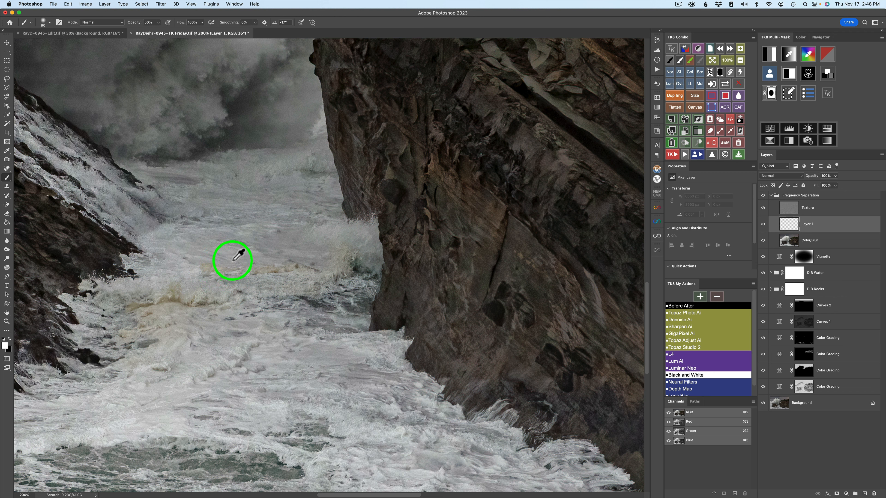
pyautogui.keyDown('alt'); pyautogui.click(231, 261); pyautogui.keyUp('alt')
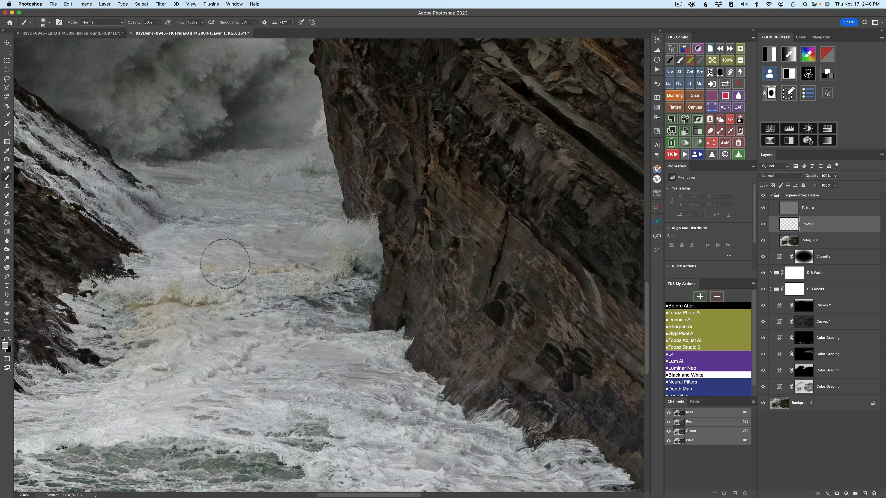
pyautogui.moveTo(225, 263); pyautogui.dragTo(197, 266)
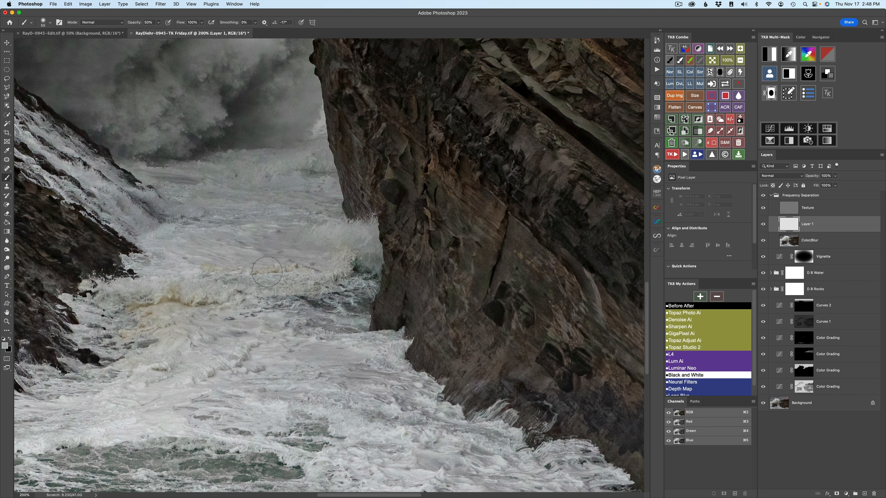
pyautogui.moveTo(267, 272)
pyautogui.mouseDown()
pyautogui.moveTo(201, 269)
pyautogui.moveTo(294, 266)
pyautogui.moveTo(329, 258)
pyautogui.moveTo(330, 249)
pyautogui.moveTo(348, 267)
pyautogui.moveTo(330, 282)
pyautogui.moveTo(203, 313)
pyautogui.mouseUp()
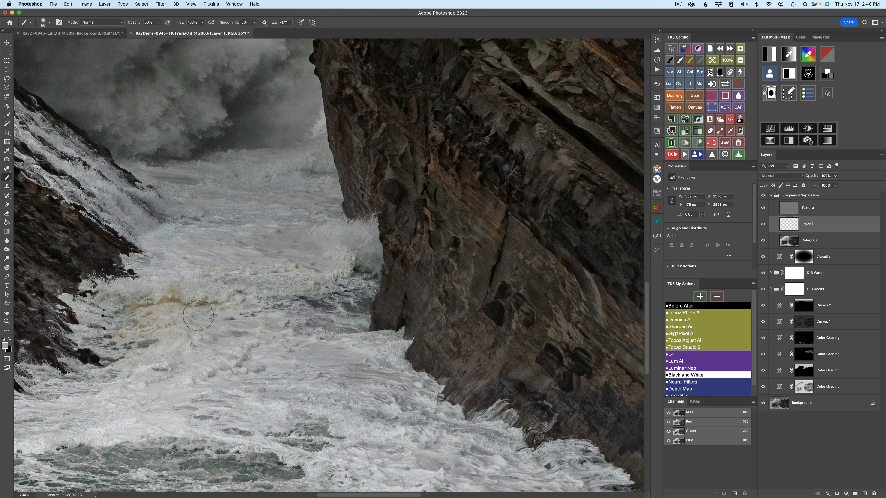
# - Paint resampled water tones over the remaining yellow foam between the rocks and compare with and without the Frequency Separation group
pyautogui.keyDown('alt'); pyautogui.click(202, 323); pyautogui.keyUp('alt')
pyautogui.moveTo(202, 323)
pyautogui.mouseDown()
pyautogui.moveTo(159, 311)
pyautogui.moveTo(135, 318)
pyautogui.moveTo(164, 320)
pyautogui.moveTo(156, 326)
pyautogui.moveTo(111, 335)
pyautogui.moveTo(142, 332)
pyautogui.mouseUp()
pyautogui.moveTo(203, 312)
pyautogui.mouseDown()
pyautogui.moveTo(158, 288)
pyautogui.moveTo(137, 303)
pyautogui.moveTo(174, 293)
pyautogui.moveTo(114, 309)
pyautogui.moveTo(224, 294)
pyautogui.moveTo(137, 305)
pyautogui.moveTo(190, 318)
pyautogui.moveTo(181, 307)
pyautogui.moveTo(142, 329)
pyautogui.moveTo(152, 323)
pyautogui.moveTo(131, 319)
pyautogui.moveTo(200, 289)
pyautogui.moveTo(157, 292)
pyautogui.moveTo(247, 287)
pyautogui.moveTo(267, 262)
pyautogui.moveTo(247, 286)
pyautogui.moveTo(201, 270)
pyautogui.moveTo(286, 269)
pyautogui.moveTo(265, 268)
pyautogui.mouseUp()
pyautogui.keyDown('alt'); pyautogui.click(159, 288); pyautogui.keyUp('alt')
pyautogui.keyDown('alt'); pyautogui.click(190, 318); pyautogui.keyUp('alt')
pyautogui.keyDown('alt'); pyautogui.click(183, 307); pyautogui.keyUp('alt')
pyautogui.keyDown('alt'); pyautogui.click(263, 261); pyautogui.keyUp('alt')
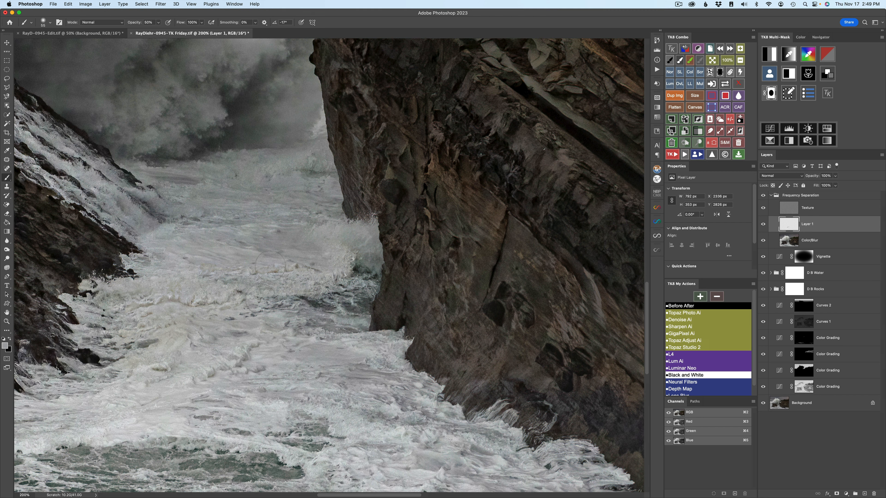
pyautogui.click(763, 196)
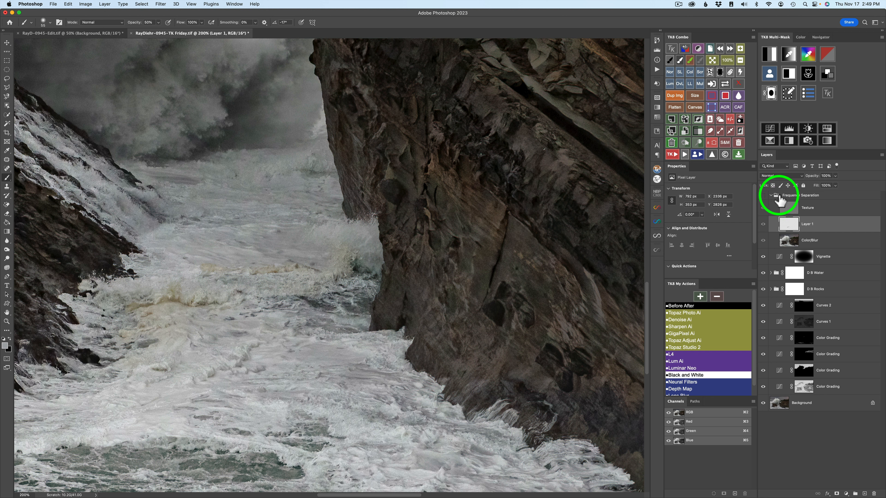
pyautogui.click(763, 198)
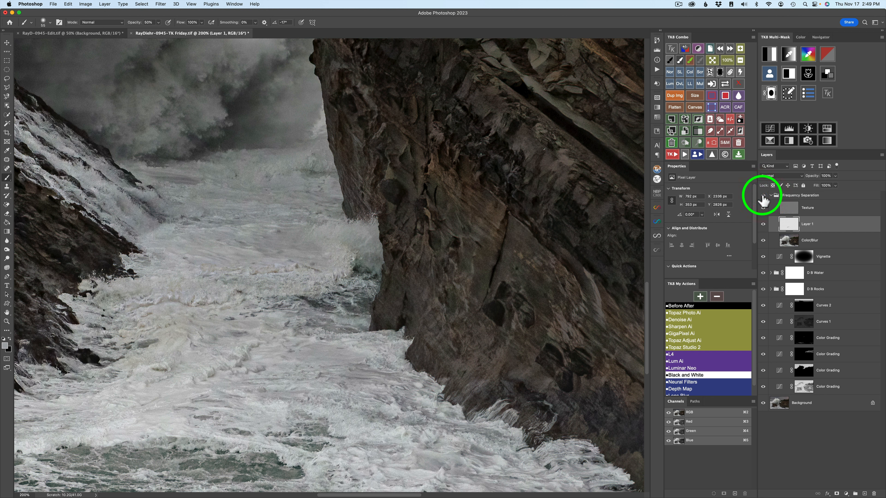
# - Paint sampled neutral water color over the yellow foam below the boulders and at the image's lower right edge
pyautogui.scroll(-5, 454, 307)
pyautogui.hscroll(5, 453, 307)
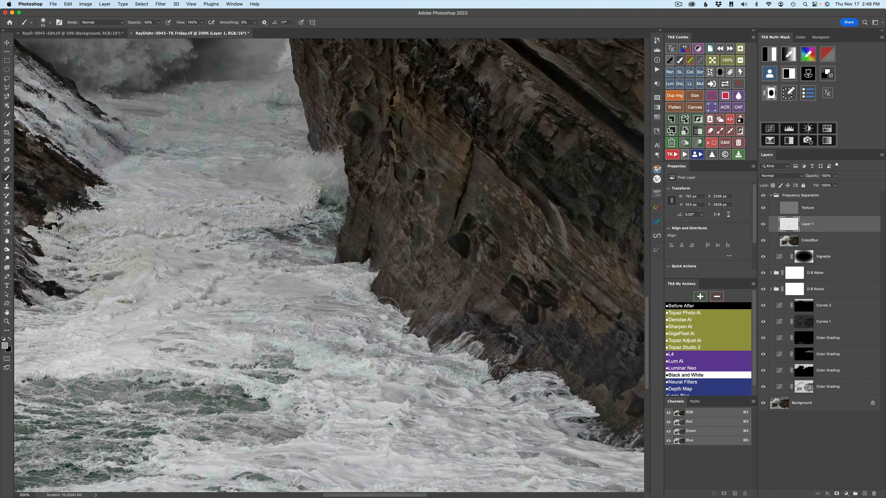
pyautogui.hscroll(10, 385, 308)
pyautogui.scroll(-3, 385, 308)
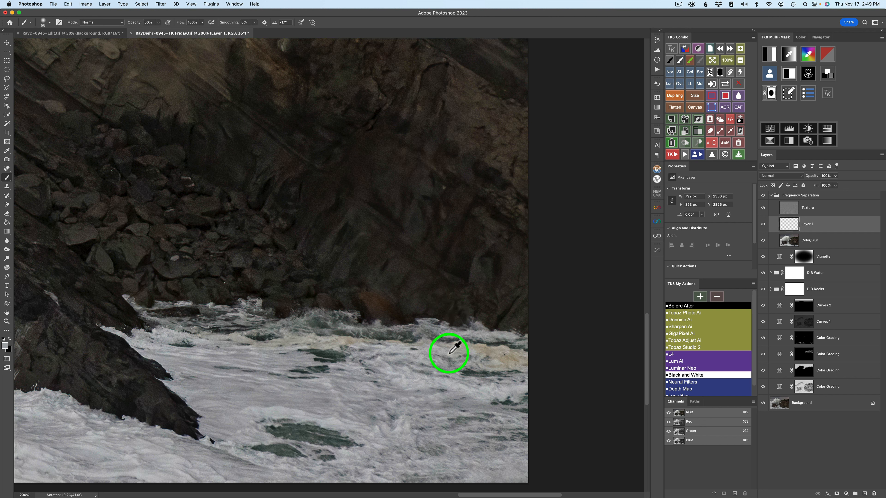
pyautogui.keyDown('alt'); pyautogui.click(436, 351); pyautogui.keyUp('alt')
pyautogui.moveTo(442, 347)
pyautogui.mouseDown()
pyautogui.moveTo(521, 356)
pyautogui.moveTo(482, 354)
pyautogui.moveTo(515, 365)
pyautogui.moveTo(475, 360)
pyautogui.moveTo(529, 362)
pyautogui.moveTo(469, 362)
pyautogui.moveTo(529, 361)
pyautogui.moveTo(442, 348)
pyautogui.moveTo(522, 352)
pyautogui.moveTo(462, 348)
pyautogui.moveTo(472, 349)
pyautogui.moveTo(473, 367)
pyautogui.mouseUp()
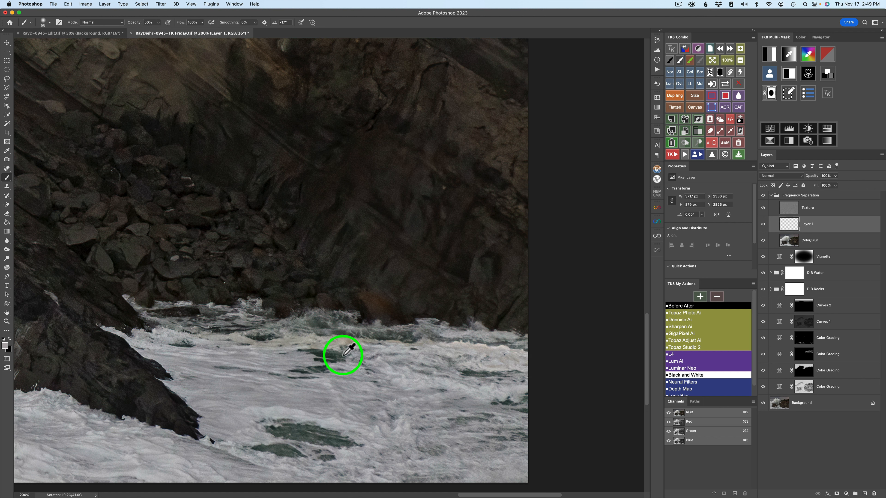
pyautogui.keyDown('alt'); pyautogui.click(292, 354); pyautogui.keyUp('alt')
pyautogui.moveTo(299, 343); pyautogui.dragTo(221, 334)
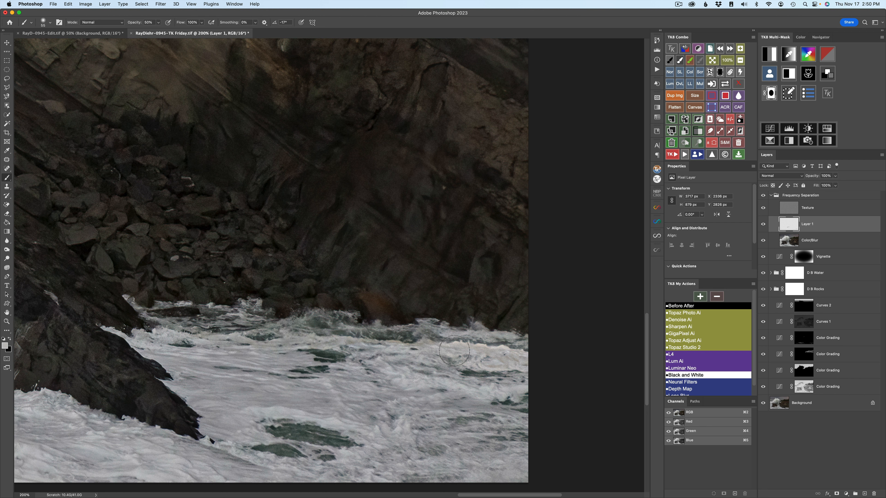
# - Neutralize the remaining yellow foam at the lower right edge with a smaller brush and compare with and without the Frequency Separation group
pyautogui.keyDown('ctrl'); pyautogui.keyDown('alt'); pyautogui.moveTo(464, 345); pyautogui.dragTo(457, 345); pyautogui.keyUp('alt'); pyautogui.keyUp('ctrl')
pyautogui.moveTo(456, 345); pyautogui.dragTo(534, 358)
pyautogui.moveTo(527, 362)
pyautogui.mouseDown()
pyautogui.moveTo(434, 346)
pyautogui.moveTo(462, 350)
pyautogui.mouseUp()
pyautogui.moveTo(440, 346); pyautogui.dragTo(411, 350)
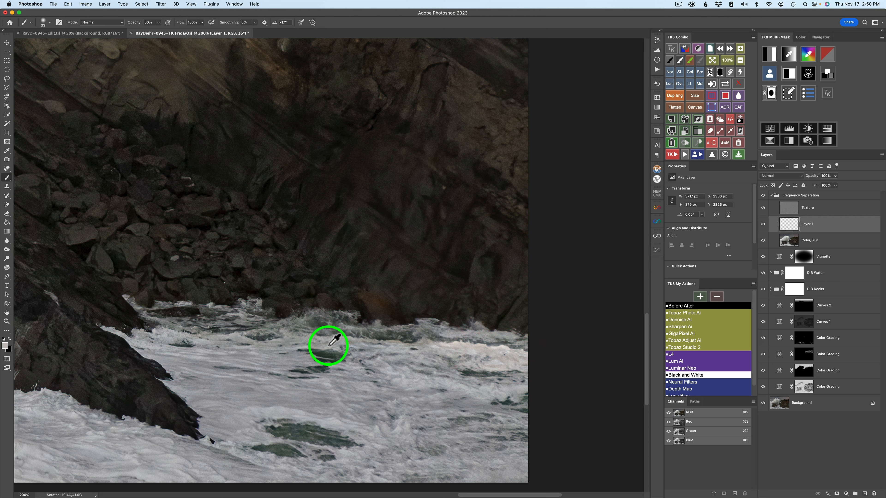
pyautogui.moveTo(300, 347)
pyautogui.mouseDown()
pyautogui.moveTo(455, 374)
pyautogui.moveTo(472, 340)
pyautogui.moveTo(443, 344)
pyautogui.moveTo(469, 350)
pyautogui.mouseUp()
pyautogui.moveTo(441, 343); pyautogui.dragTo(497, 357)
pyautogui.moveTo(476, 351); pyautogui.dragTo(512, 367)
pyautogui.moveTo(492, 357)
pyautogui.mouseDown()
pyautogui.moveTo(485, 366)
pyautogui.moveTo(495, 365)
pyautogui.moveTo(479, 368)
pyautogui.mouseUp()
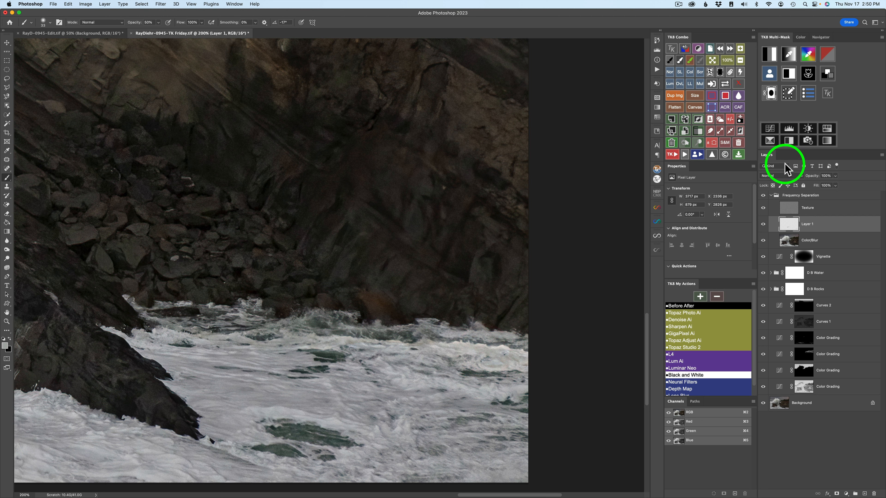
pyautogui.click(763, 196)
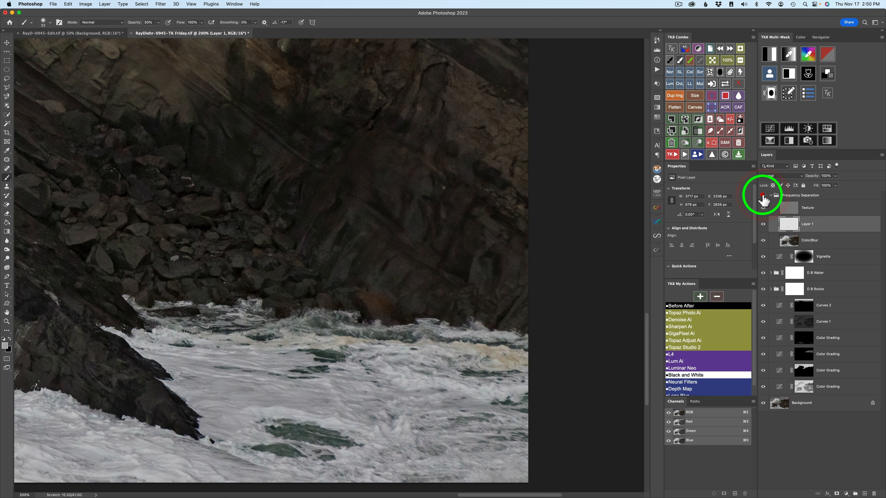
pyautogui.click(764, 196)
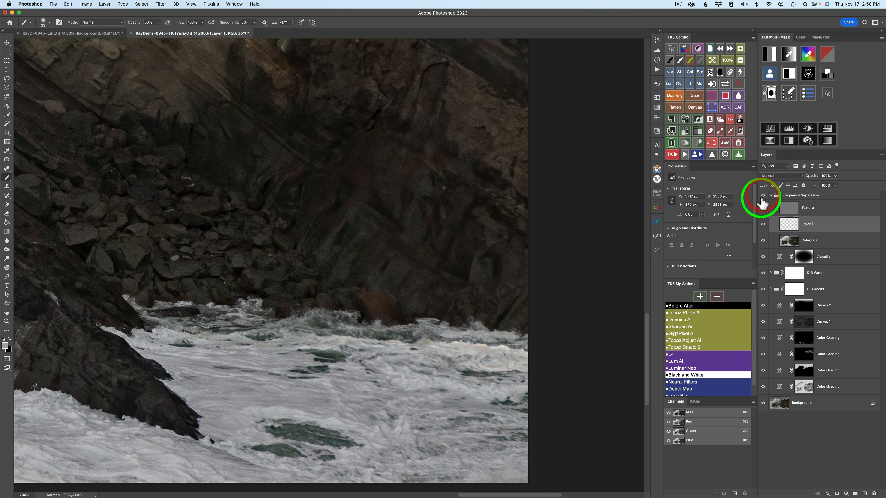
# - Compare the whole image at 50% zoom with and without the Frequency Separation group, and run the Before After action to compare all edits
pyautogui.click(712, 60)
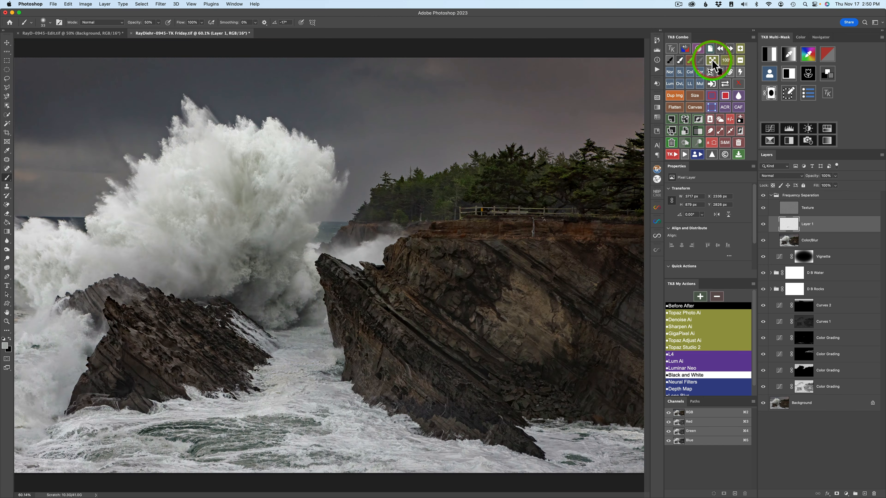
pyautogui.click(740, 61)
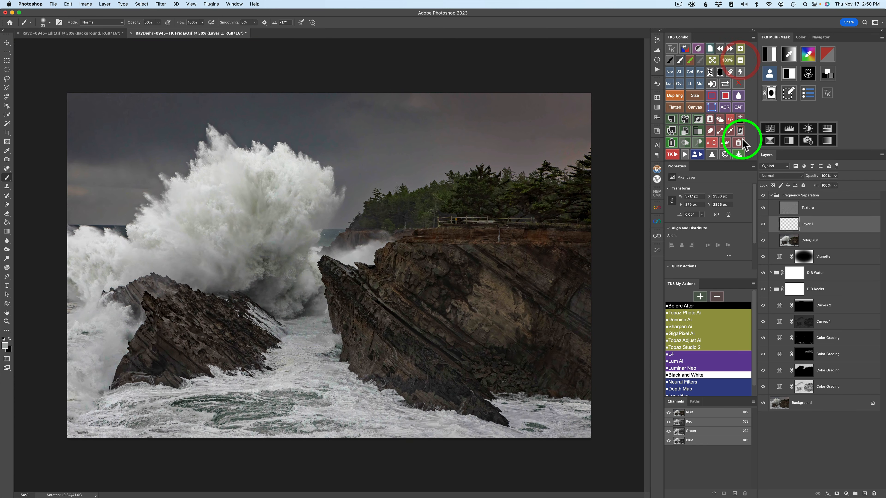
pyautogui.click(763, 196)
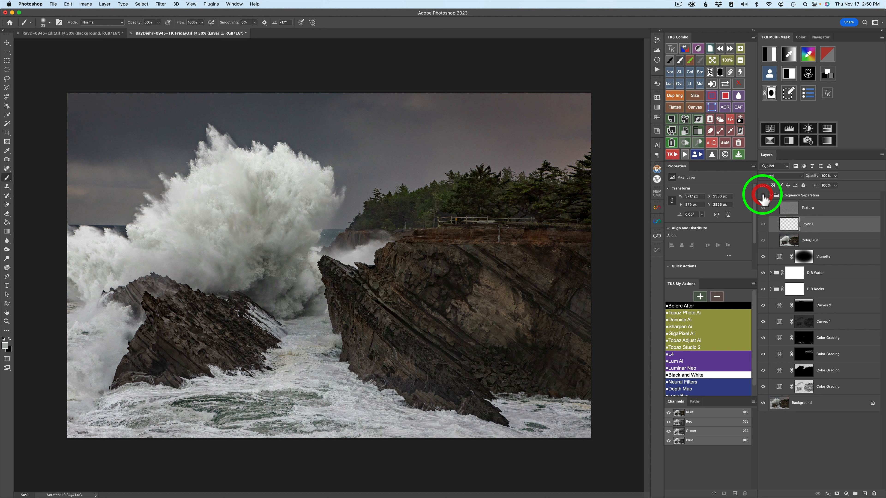
pyautogui.click(763, 196)
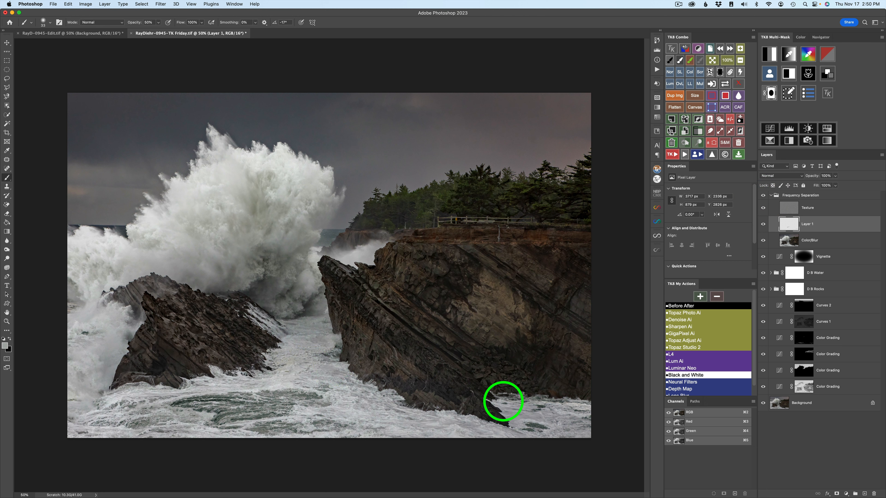
pyautogui.click(689, 309)
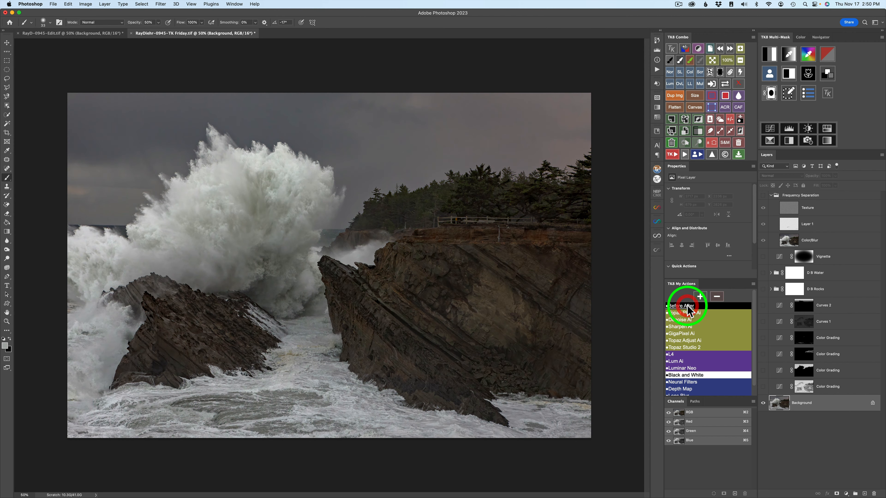
pyautogui.click(689, 309)
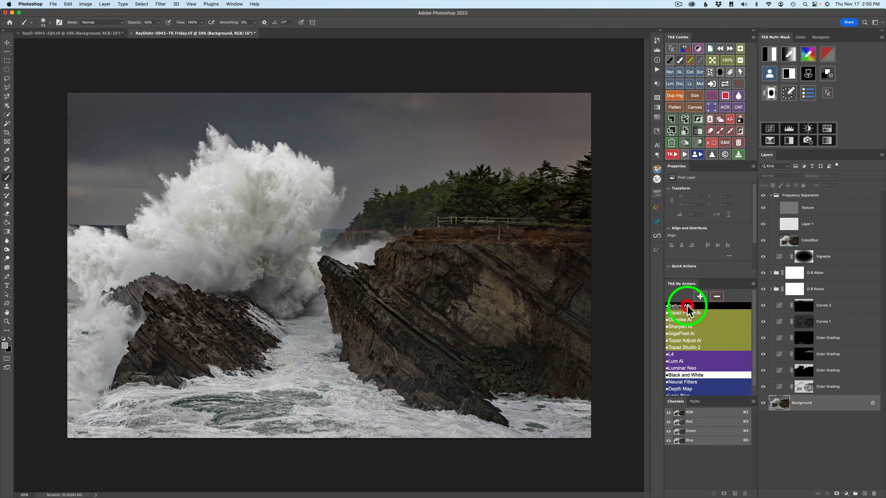